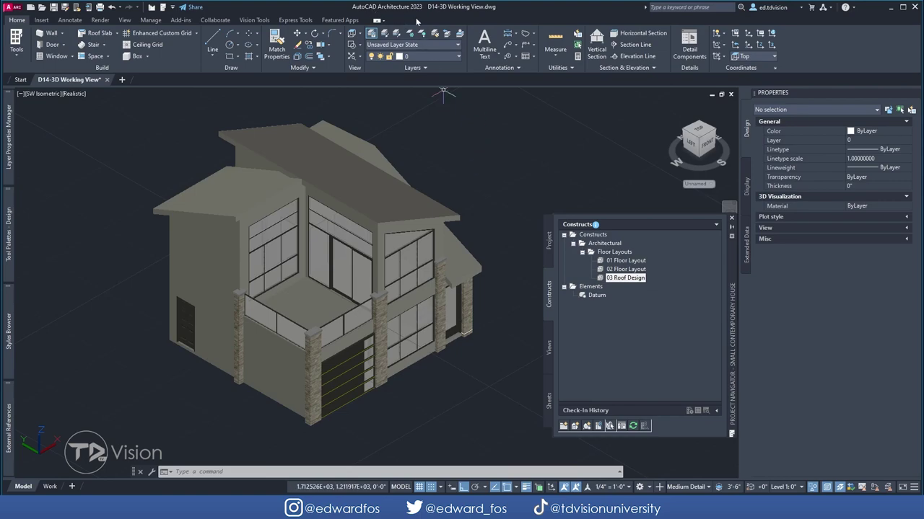
Open the 01 Floor Layout drawing from the Project Navigator
left_click(488, 196)
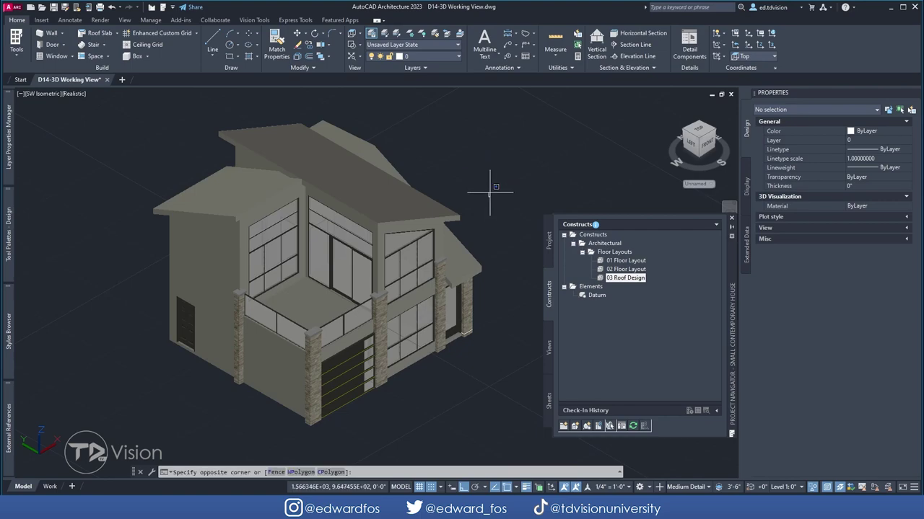
left_click(509, 143)
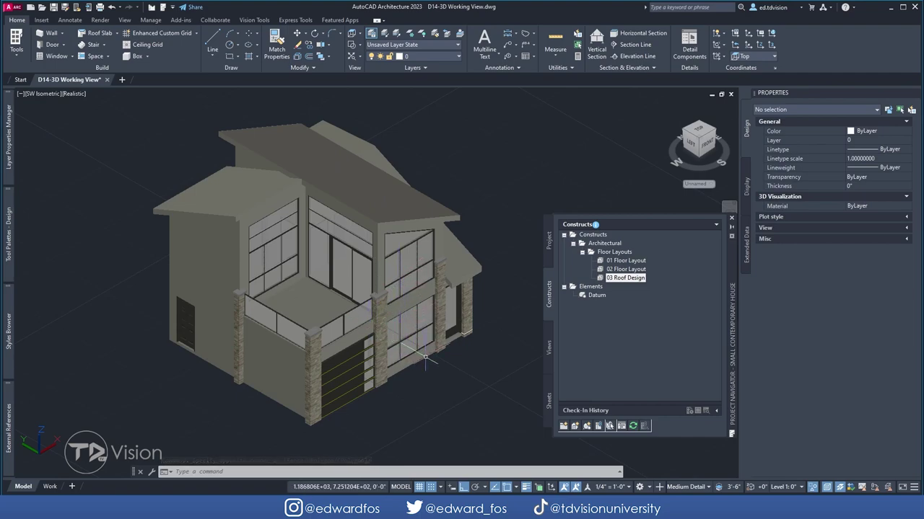
scroll(426, 357, "up", 1)
scroll(426, 357, "down", 2)
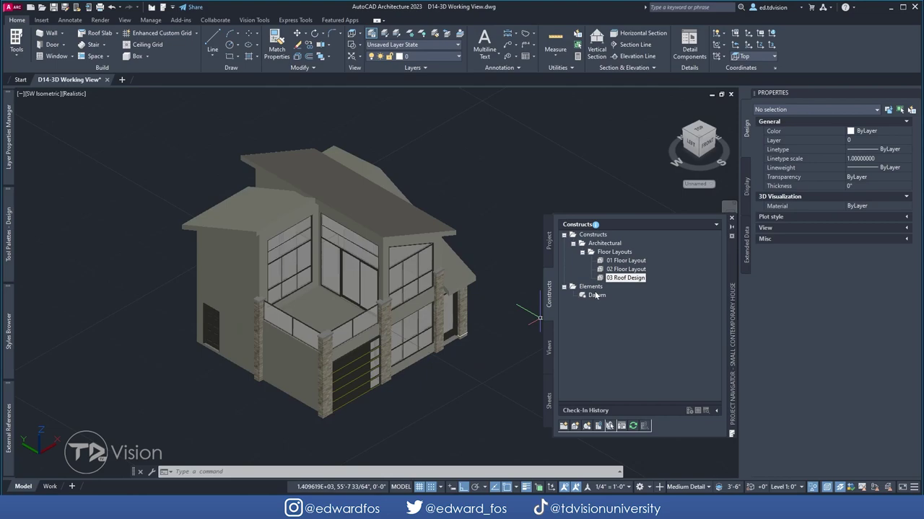
double_click(623, 261)
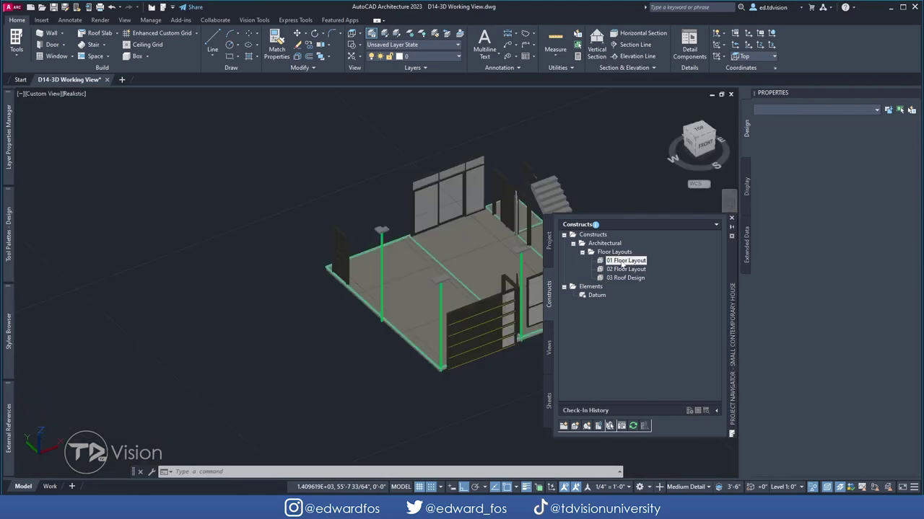
Select the front window and garage door, erase the door, undo it, and return to D14-3D Working View
left_click(494, 267)
scroll(476, 311, "up", 3)
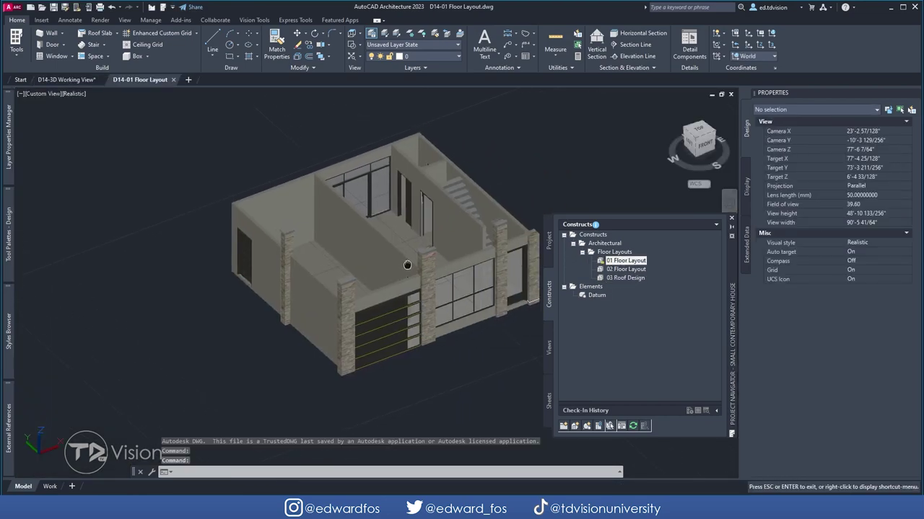
key("Delete")
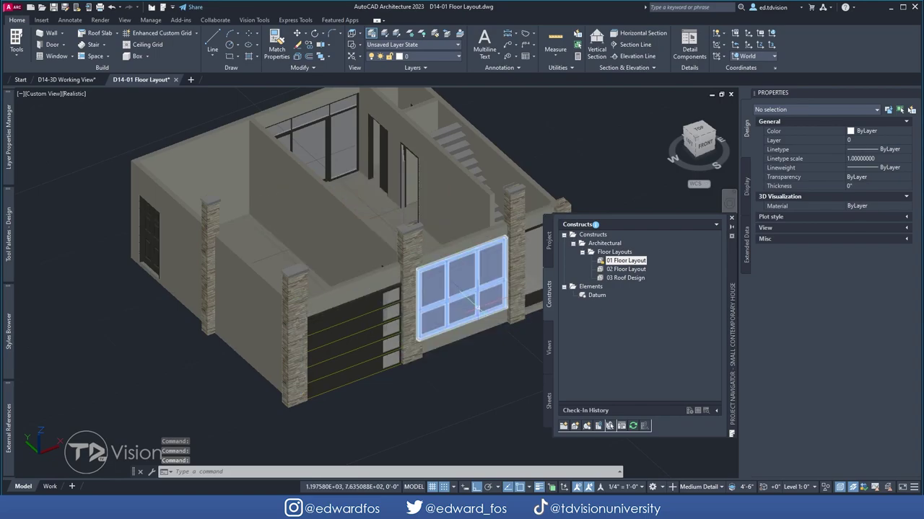
left_click(471, 324)
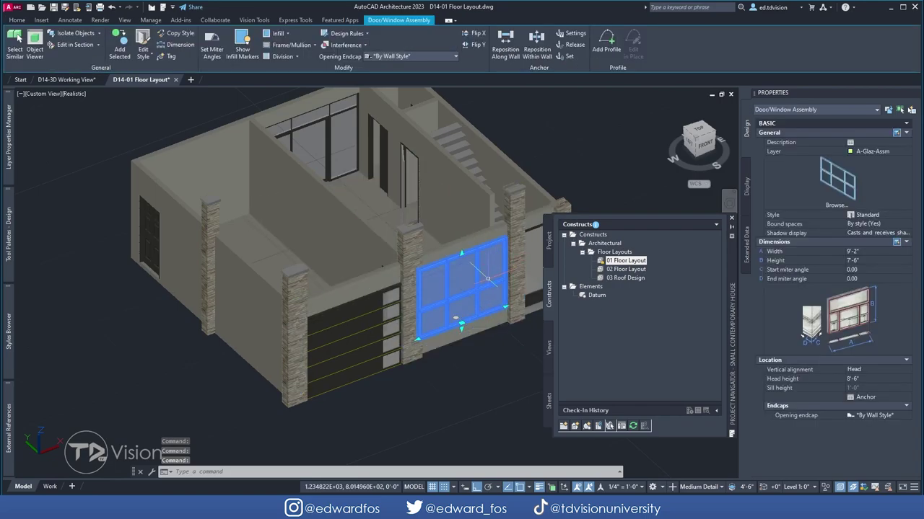
scroll(404, 318, "up", 3)
left_click(244, 306)
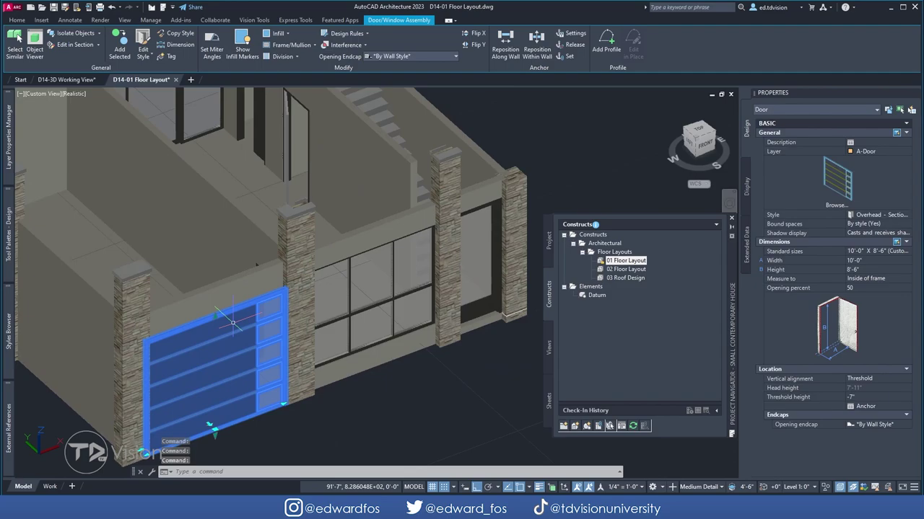
middle_click_drag(246, 294, 301, 294)
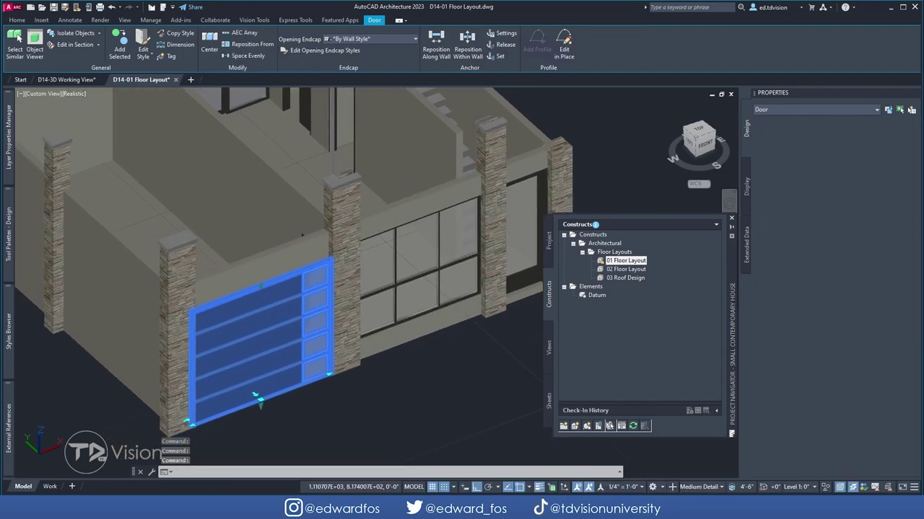
key("Delete")
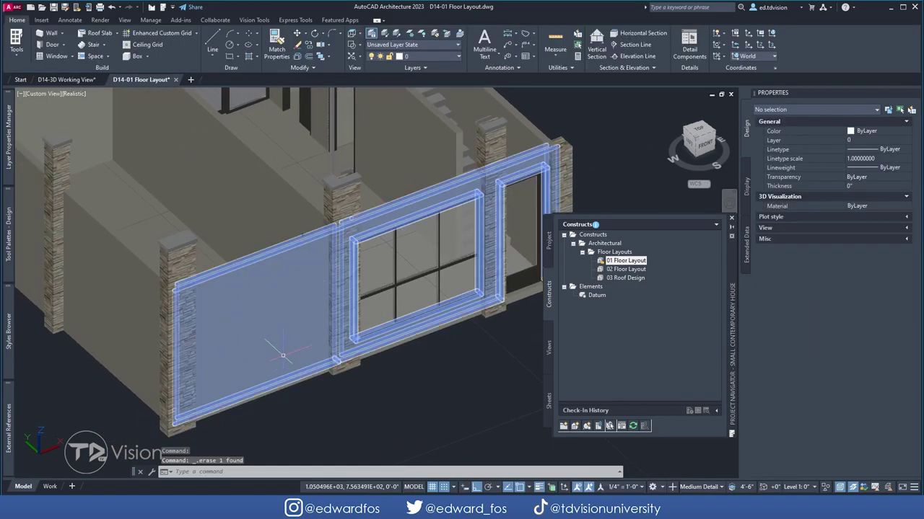
key("ctrl+z")
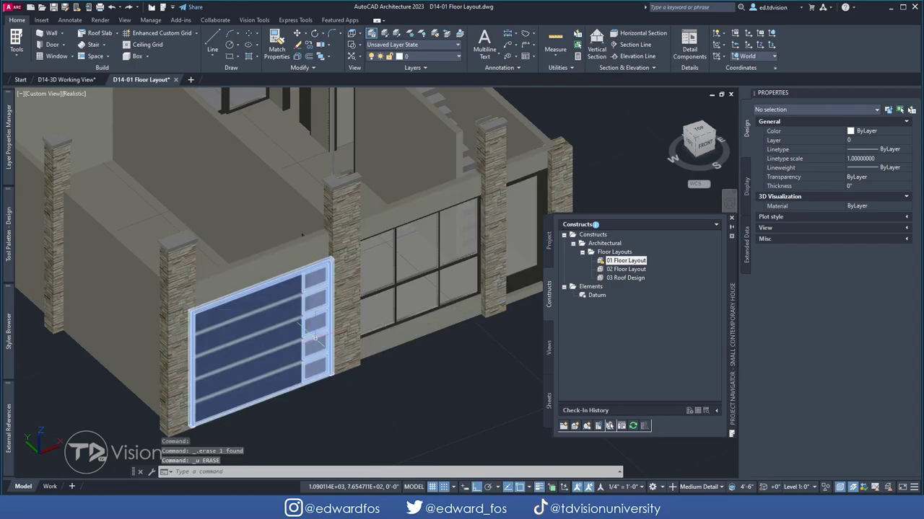
scroll(317, 339, "down", 5)
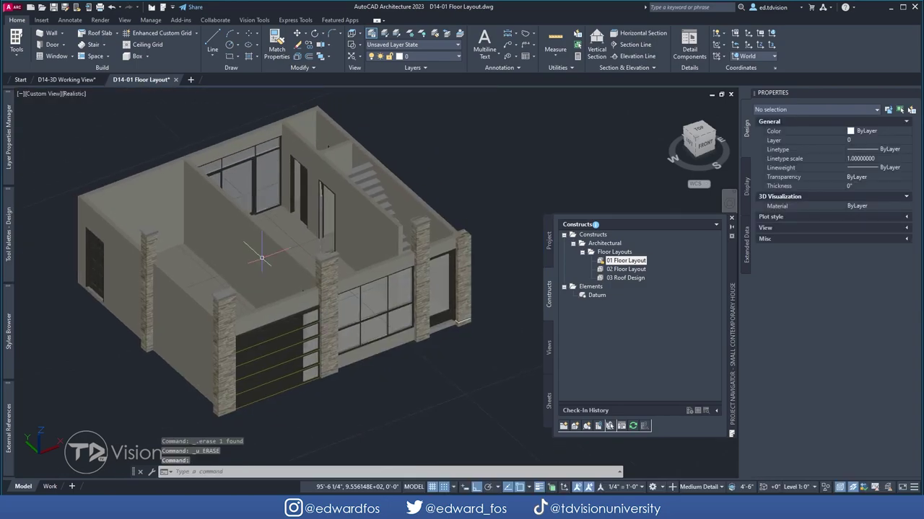
left_click(67, 80)
left_click(348, 194)
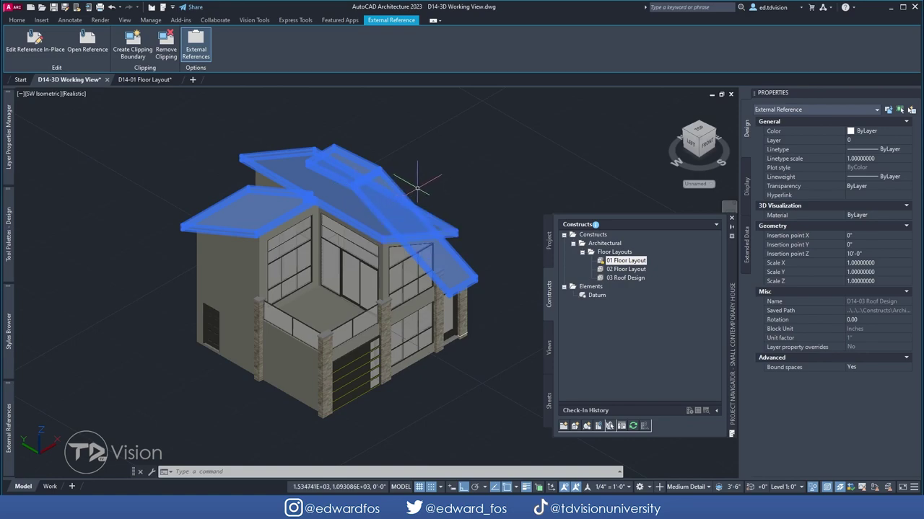
left_click(159, 97)
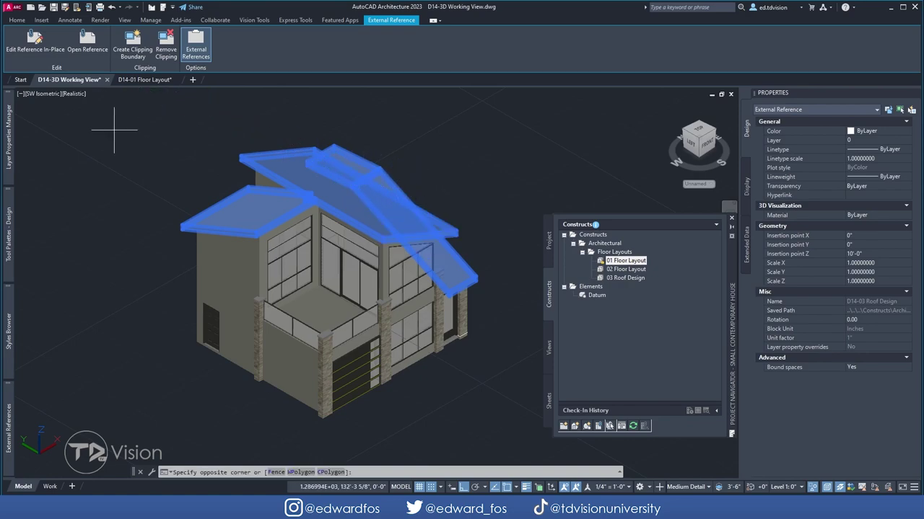
left_click(86, 121)
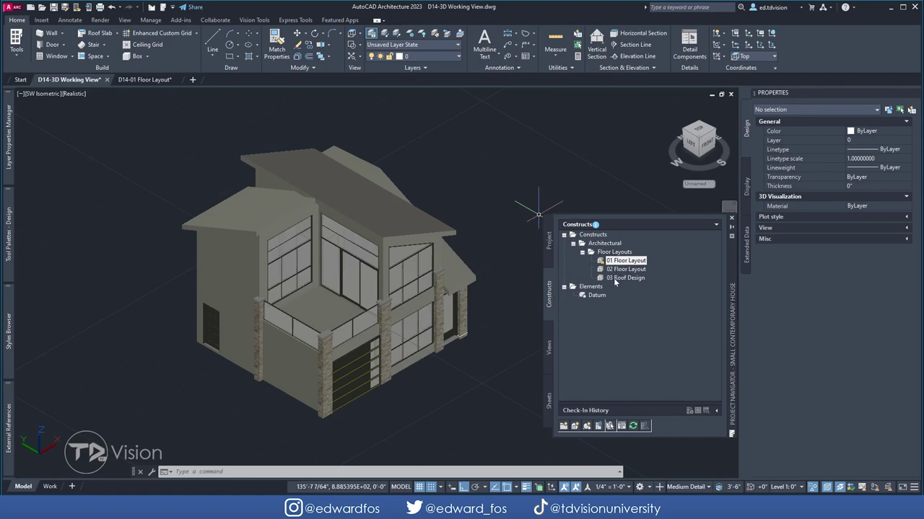
mouse_move(48, 86)
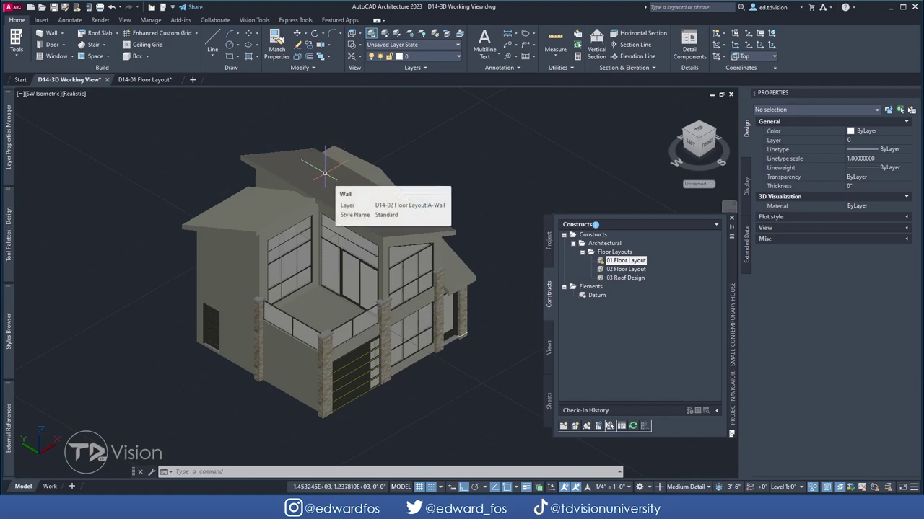
left_click(624, 278)
Open 03 Roof Design, orbit the roof, view it from TOP, and pick 02 Floor Layout
double_click(635, 280)
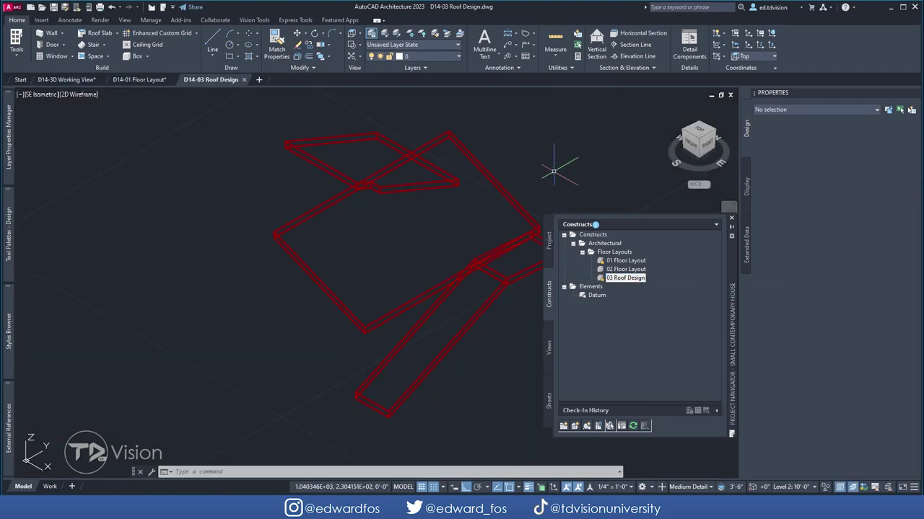
left_click(731, 229)
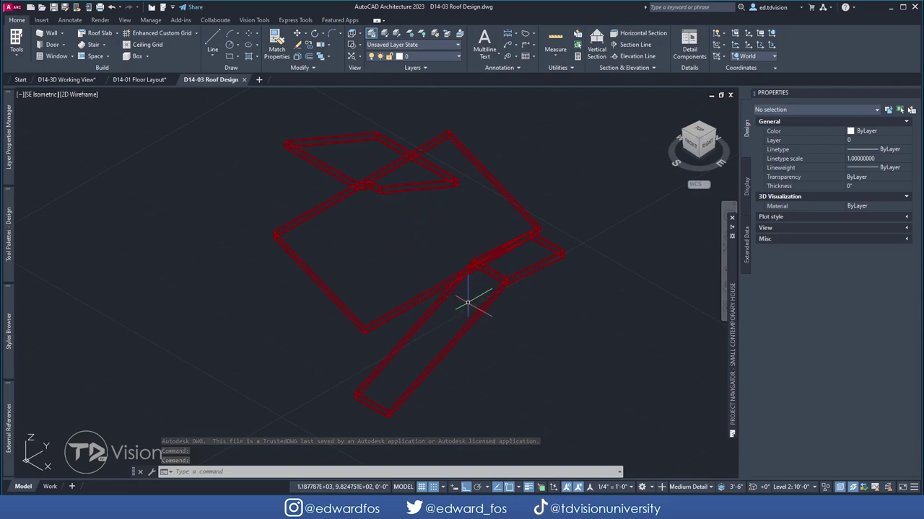
middle_click_drag(340, 310, 366, 320, "shift")
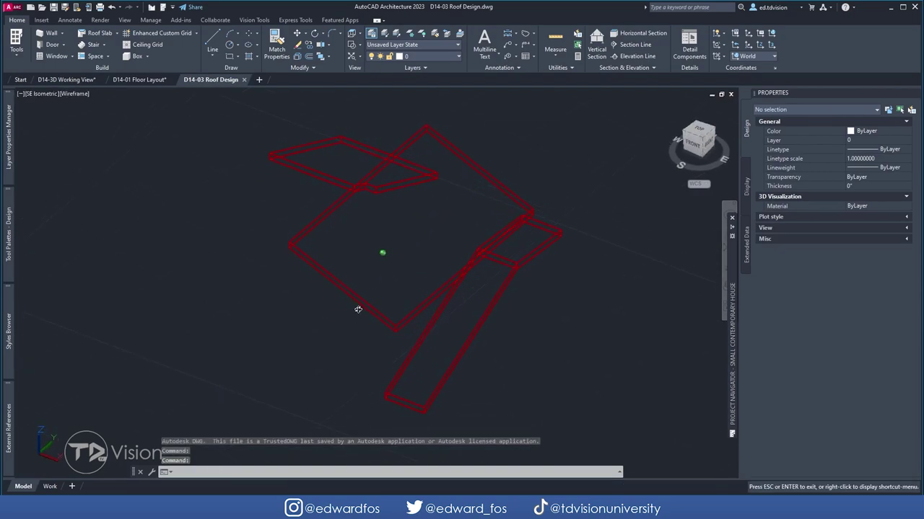
left_click(359, 311)
middle_click_drag(260, 285, 556, 217, "shift")
left_click(700, 139)
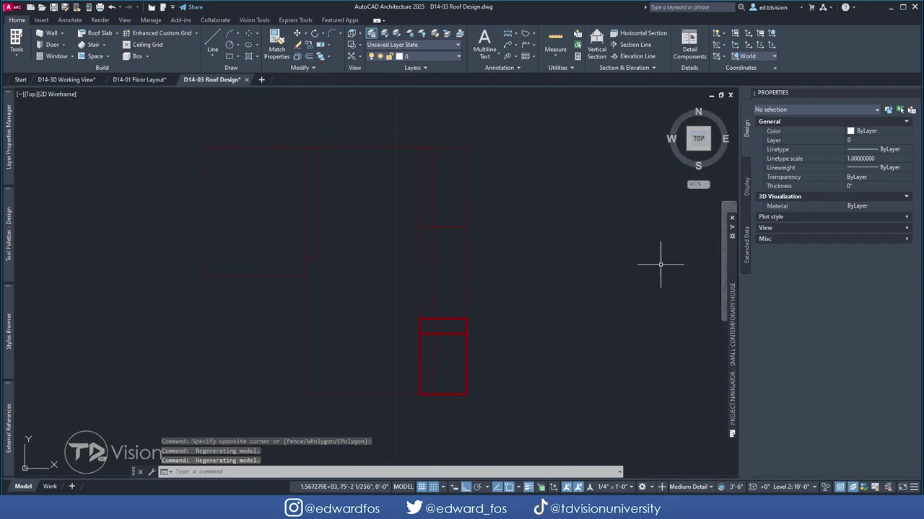
mouse_move(725, 328)
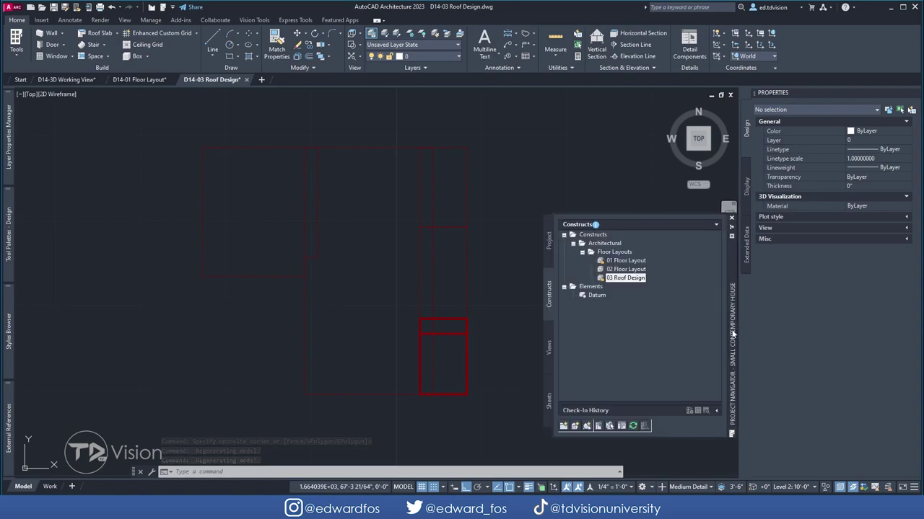
left_click(620, 270)
Xref-overlay 02 Floor Layout onto the roof drawing, then return to D14-3D Working View
right_click(619, 270)
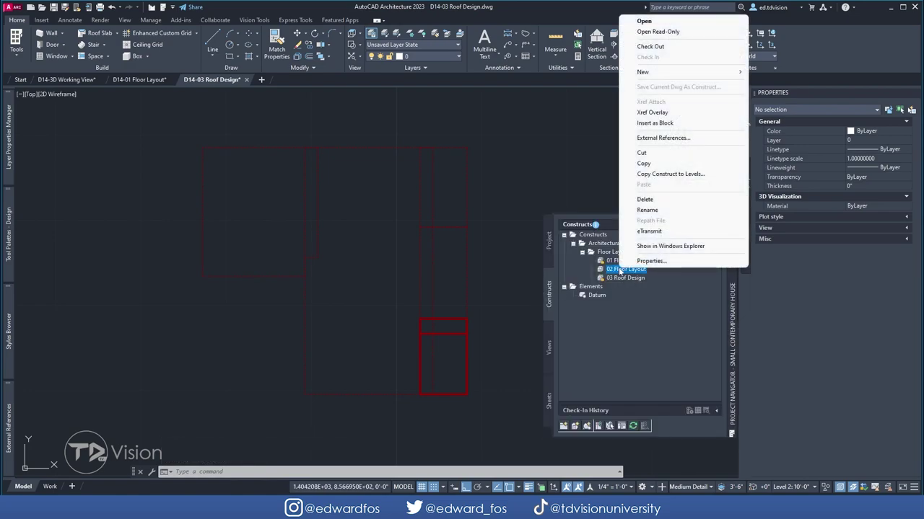
left_click(670, 113)
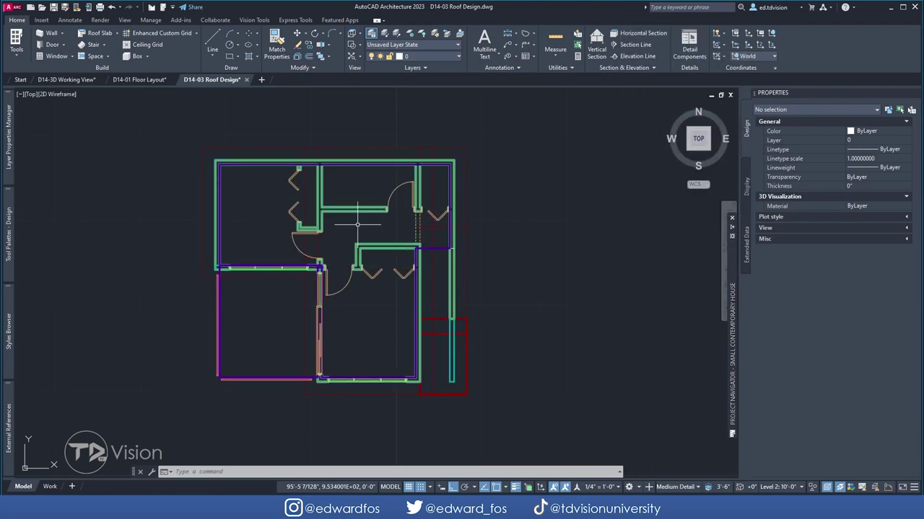
middle_click_drag(356, 267, 367, 268)
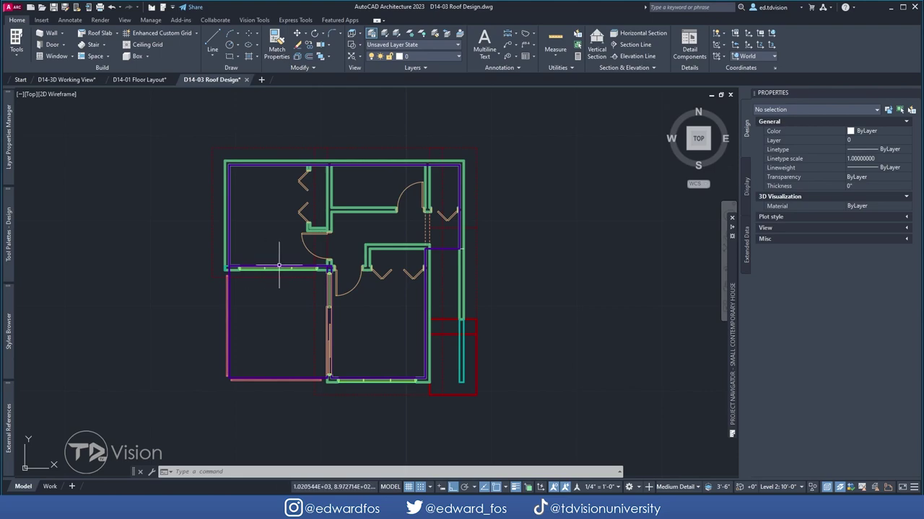
left_click(67, 79)
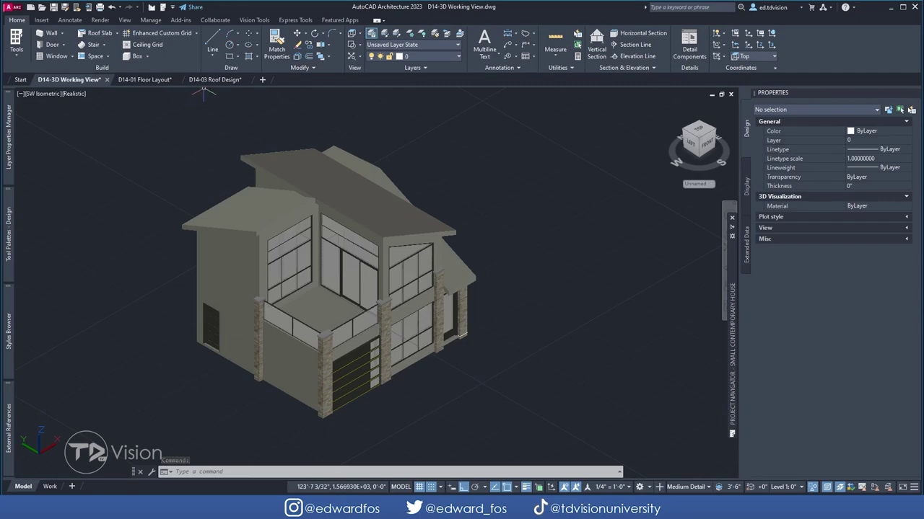
left_click(212, 80)
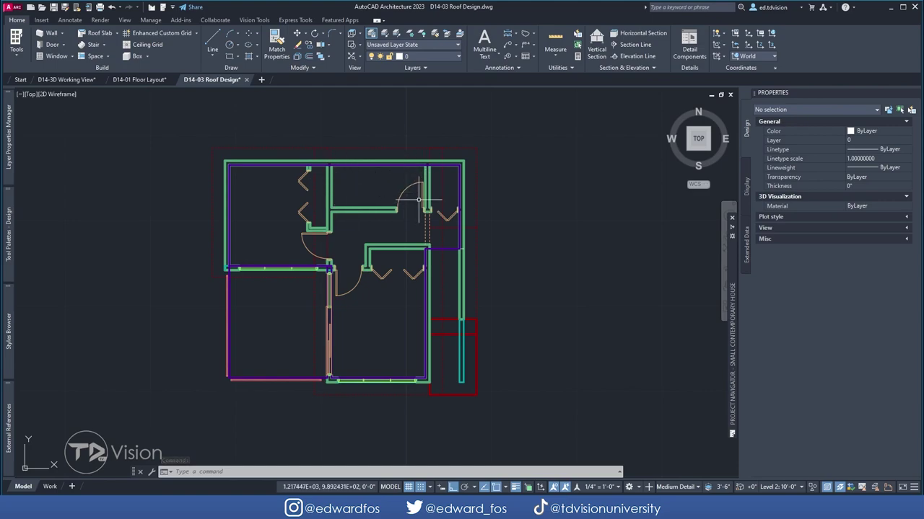
scroll(386, 183, "up", 3)
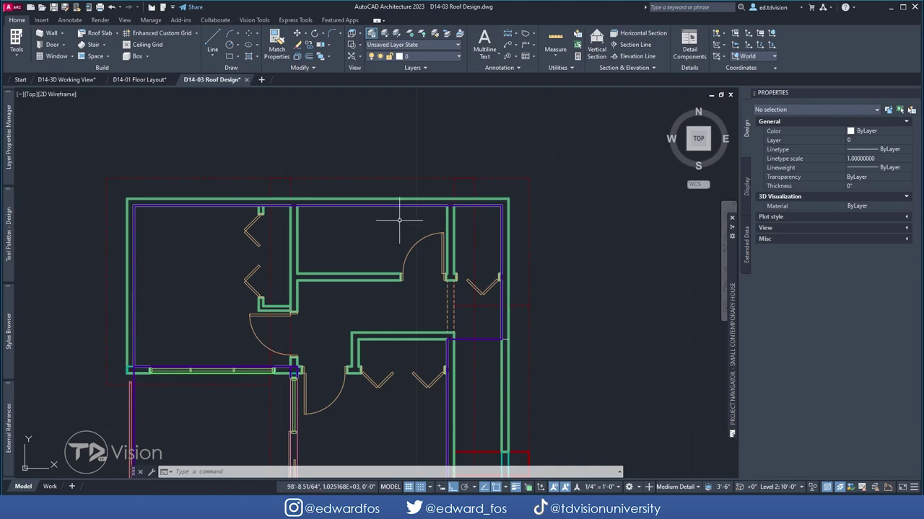
scroll(274, 255, "up", 2)
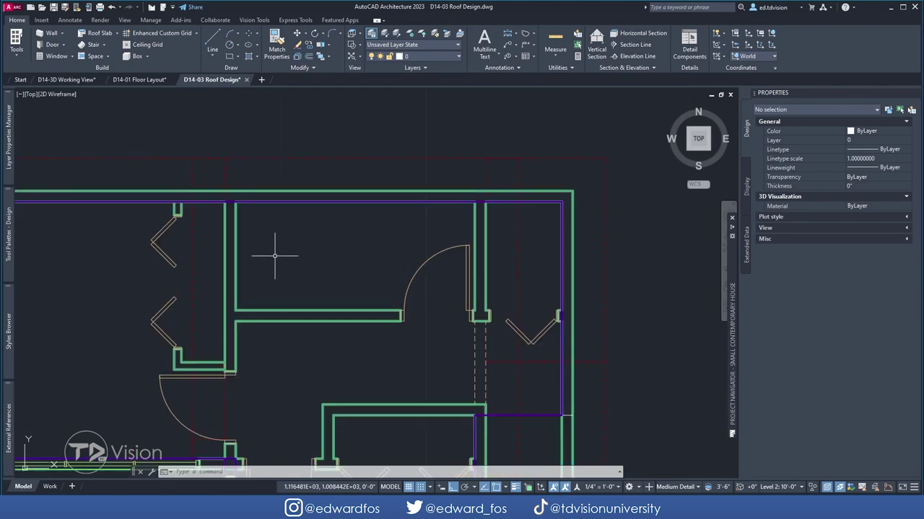
middle_click_drag(320, 253, 303, 245)
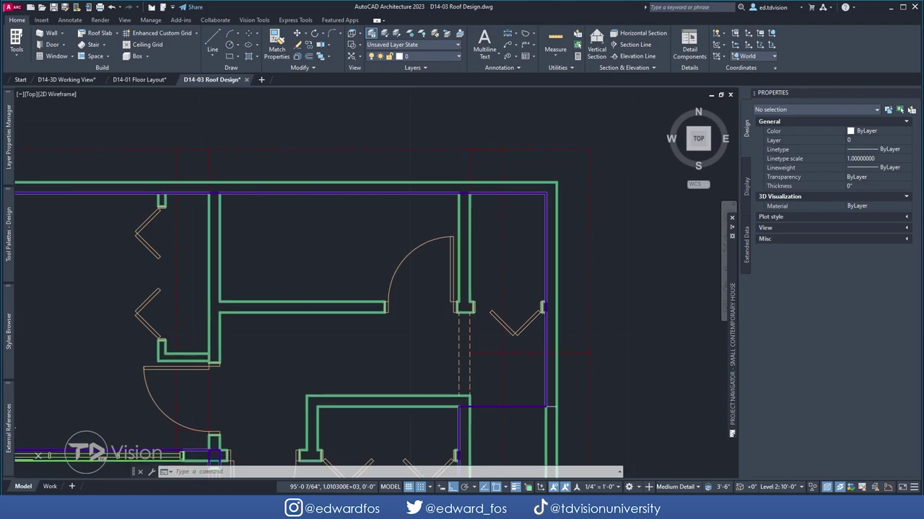
left_click(554, 41)
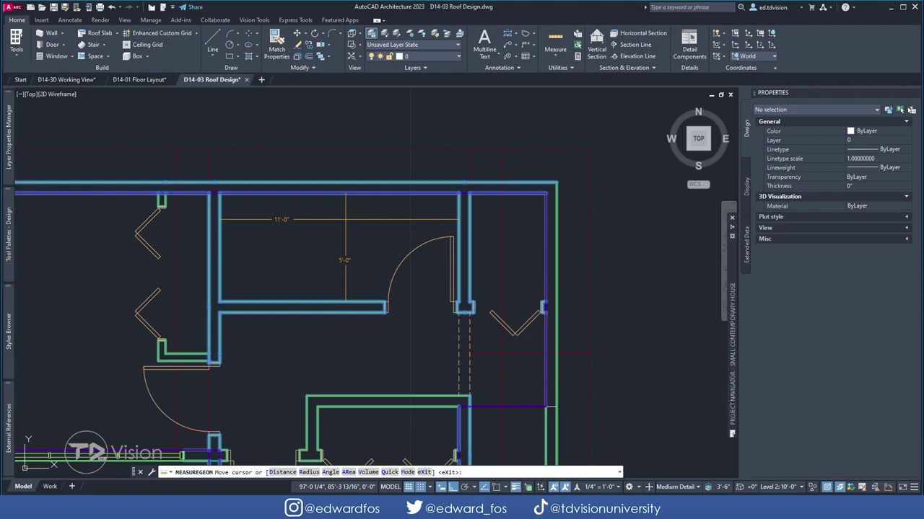
key("Escape")
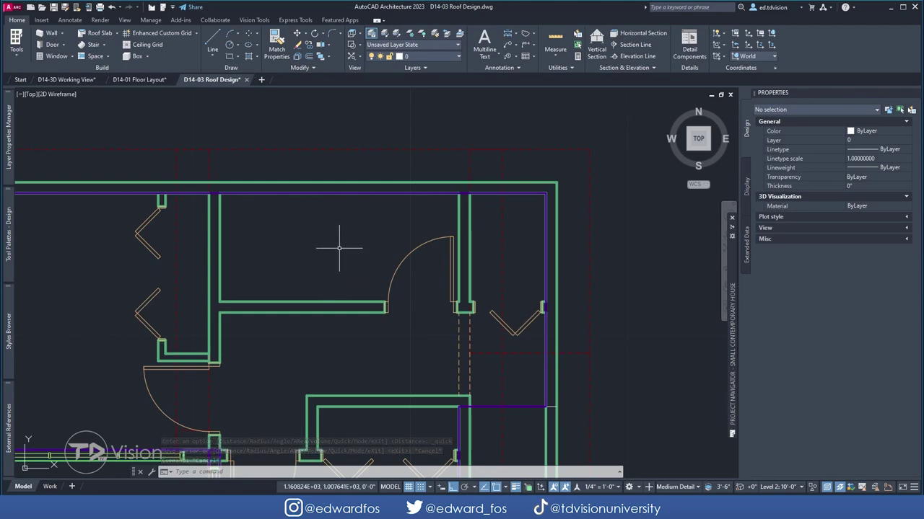
scroll(337, 245, "down", 2)
scroll(329, 236, "up", 2)
middle_click_drag(320, 241, 302, 234)
Draw a rectangle inside the room from the wall corner to the opposite corner
left_click(41, 20)
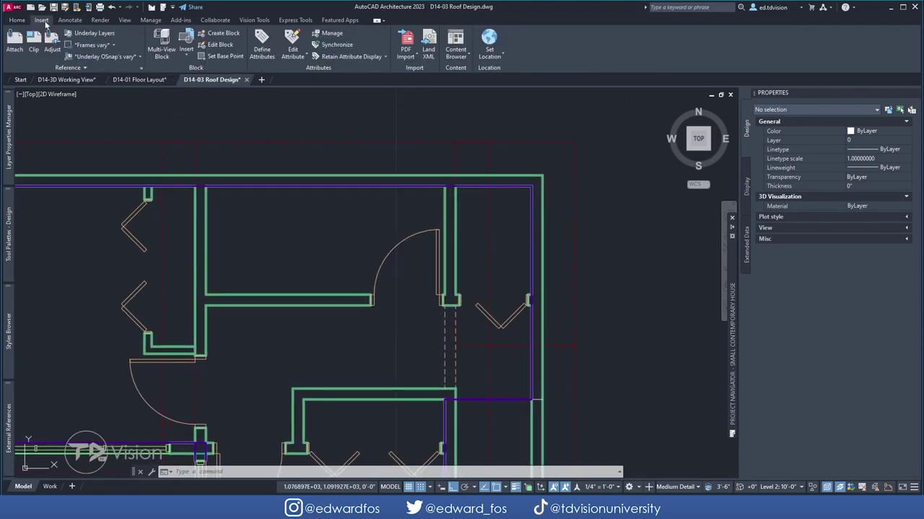
left_click(20, 20)
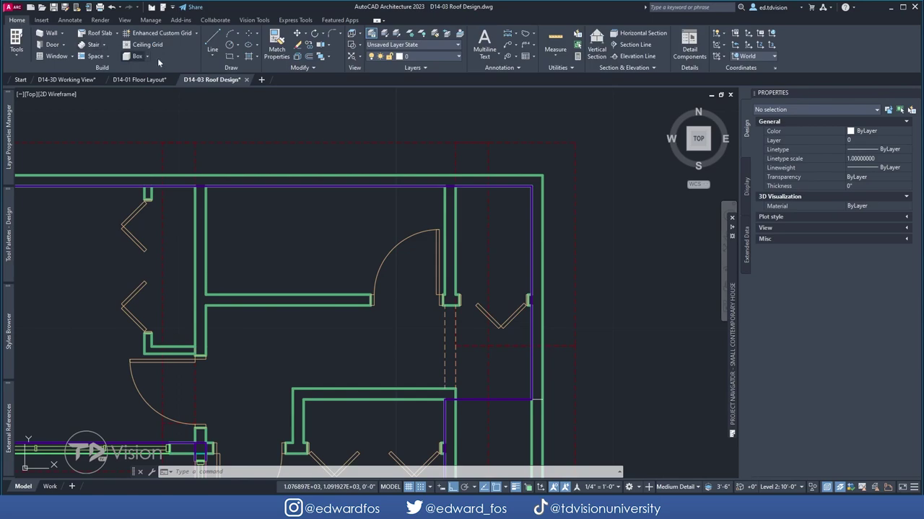
left_click(231, 59)
left_click(206, 193)
scroll(441, 295, "up", 5)
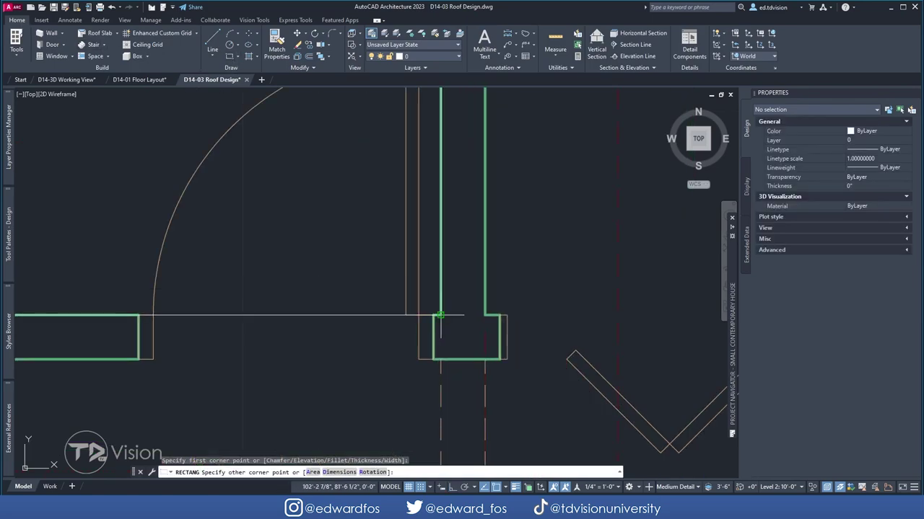
scroll(440, 315, "down", 5)
left_click(435, 301)
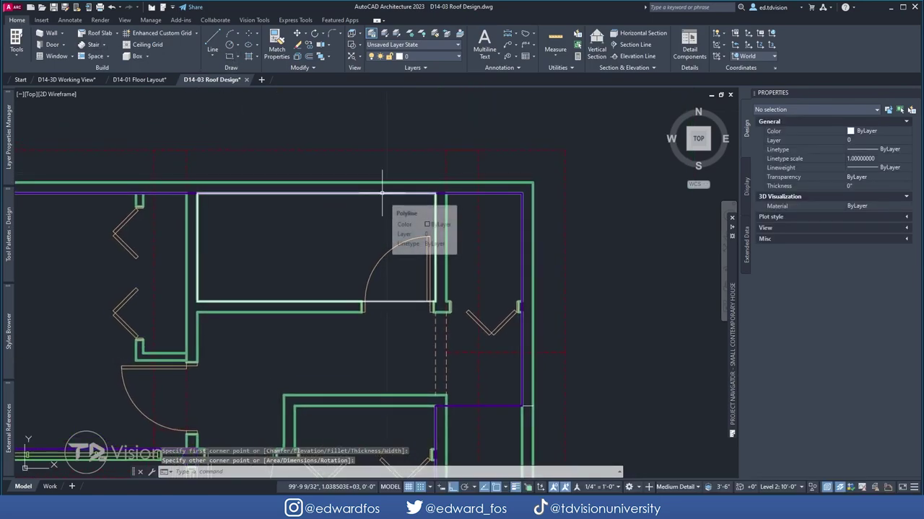
Isolate the new rectangle and the roof slab, then check the slab's properties
left_click(382, 193)
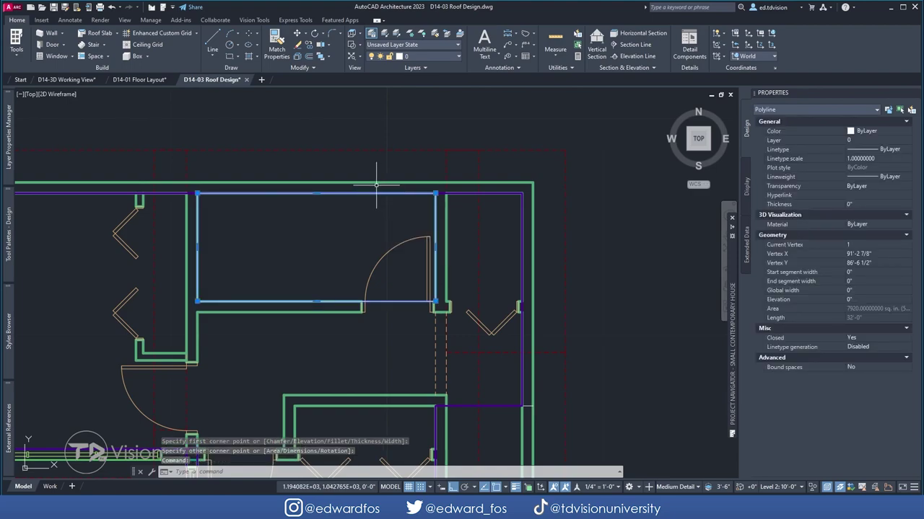
left_click(359, 150)
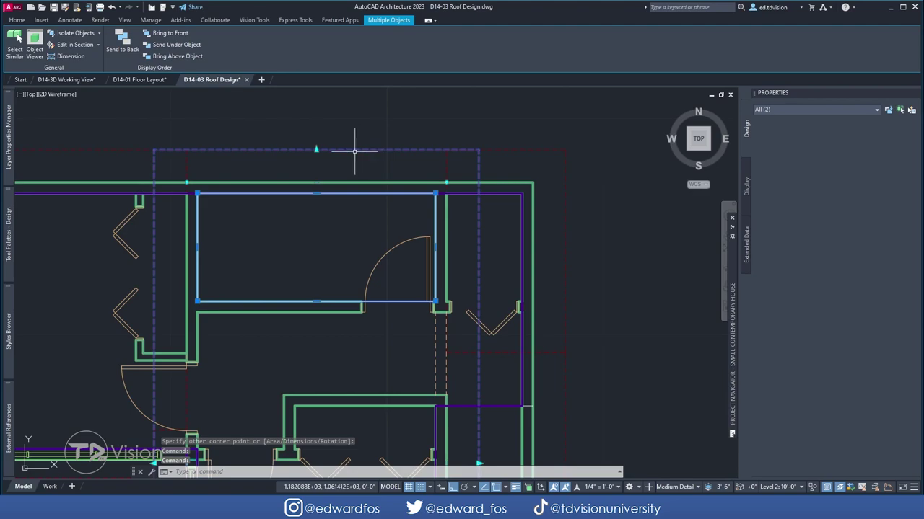
left_click(79, 36)
scroll(308, 214, "down", 4)
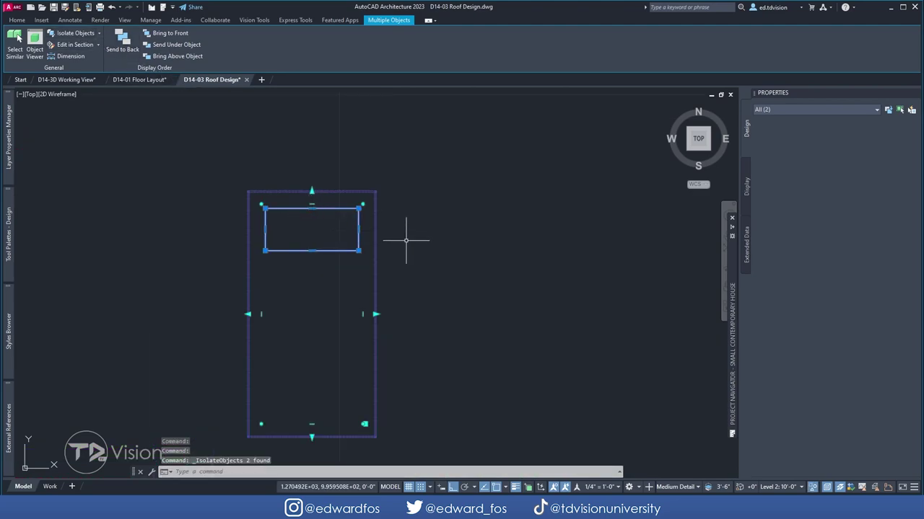
left_click(439, 235)
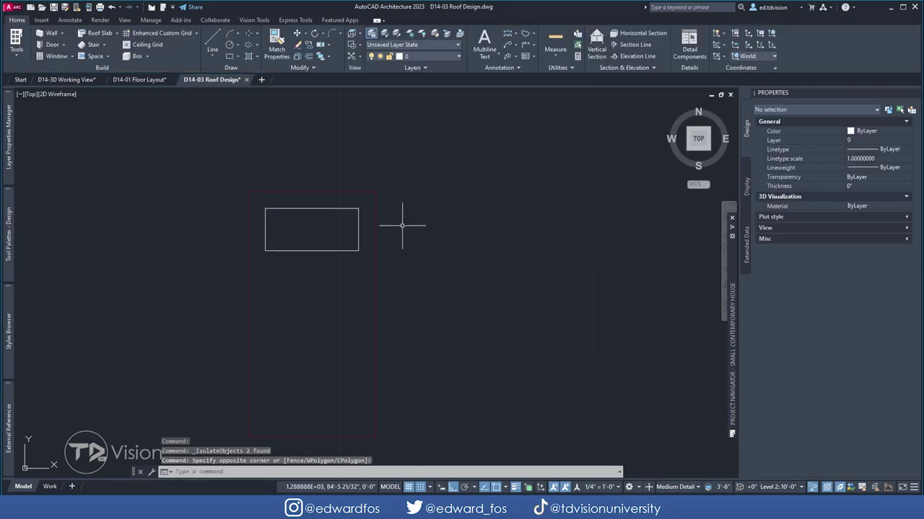
left_click(352, 184)
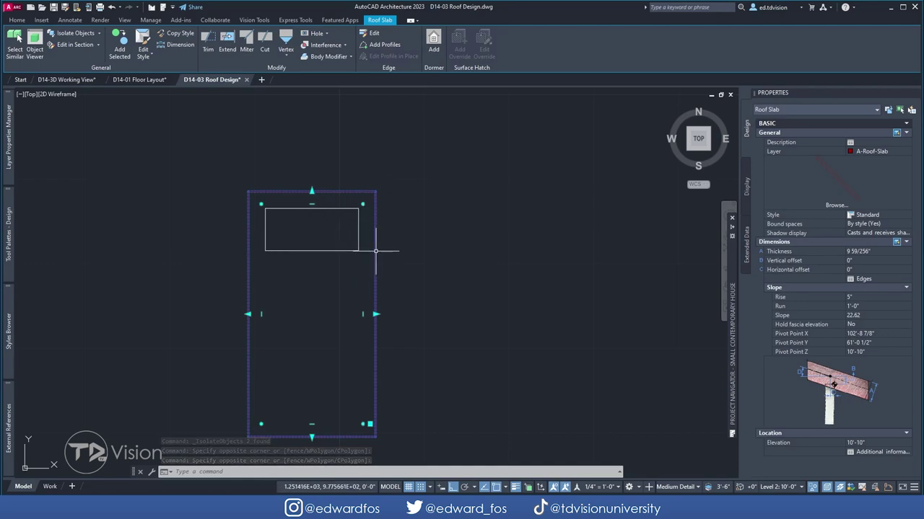
key("Escape")
middle_click_drag(325, 225, 279, 191)
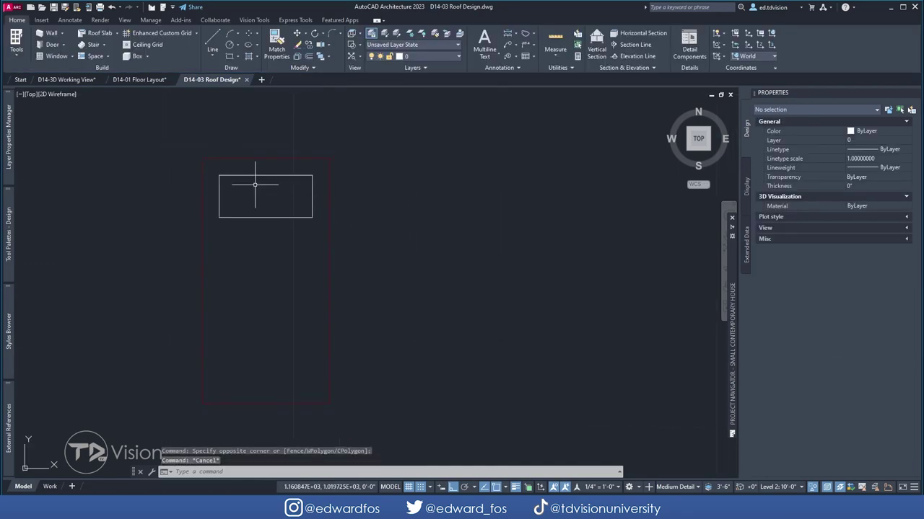
left_click(20, 94)
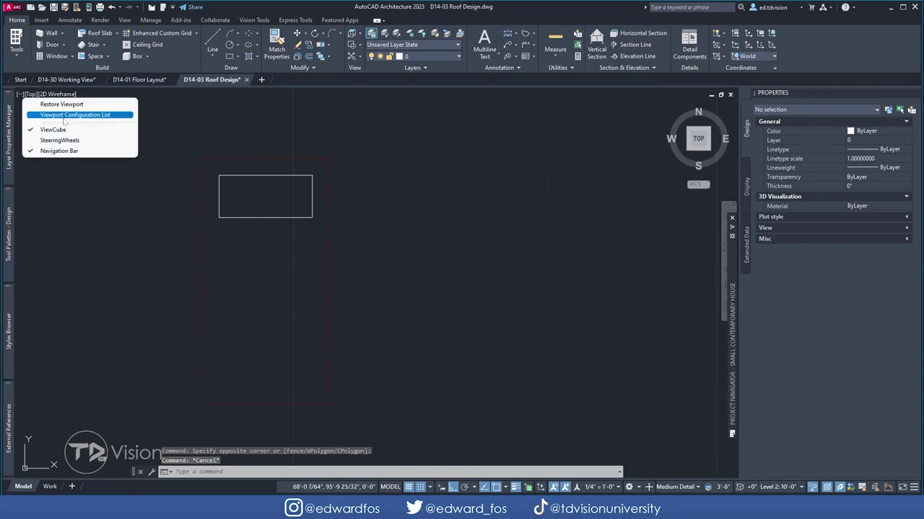
Split the drawing into Two: Vertical viewports with the right one in SW isometric
mouse_move(65, 116)
left_click(188, 142)
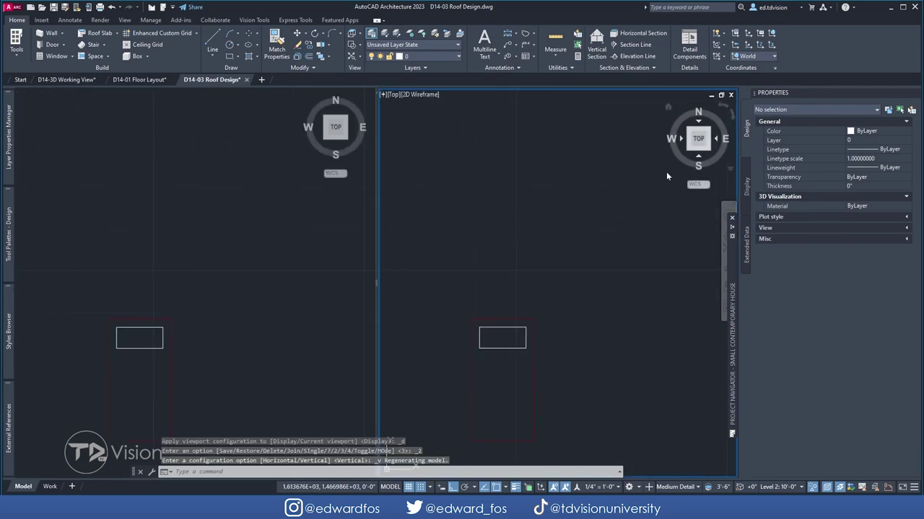
left_click(688, 154)
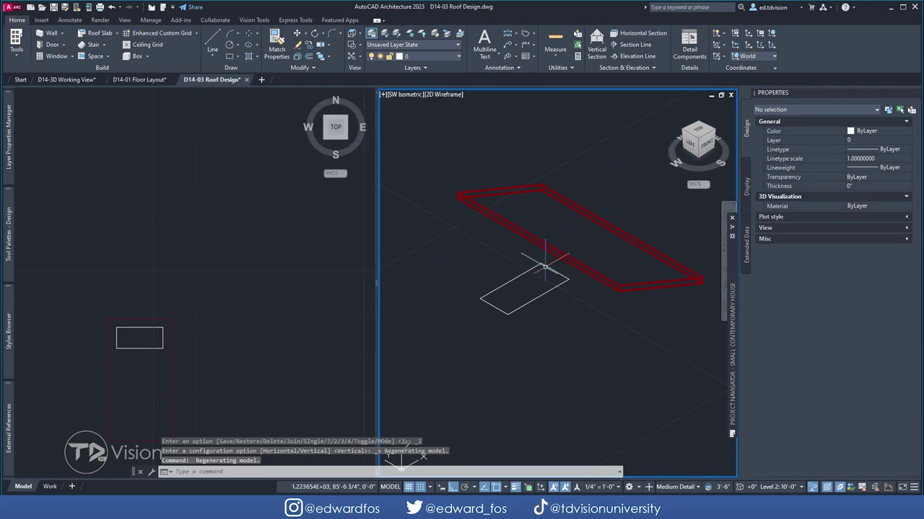
middle_click_drag(182, 328, 218, 210)
scroll(210, 217, "up", 2)
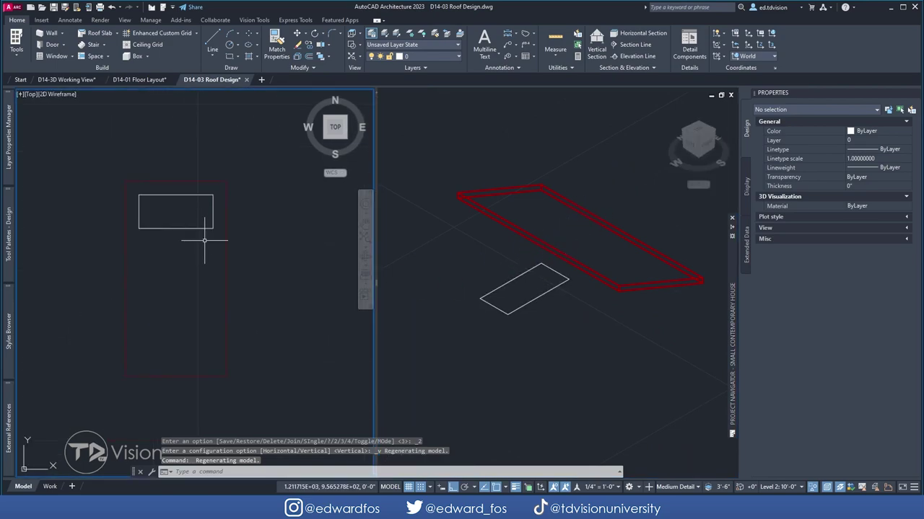
scroll(204, 240, "up", 2)
scroll(205, 238, "down", 2)
Orbit the right 3D viewport around the roof slab and rectangle
left_click(611, 313)
middle_click_drag(651, 309, 515, 314, "shift")
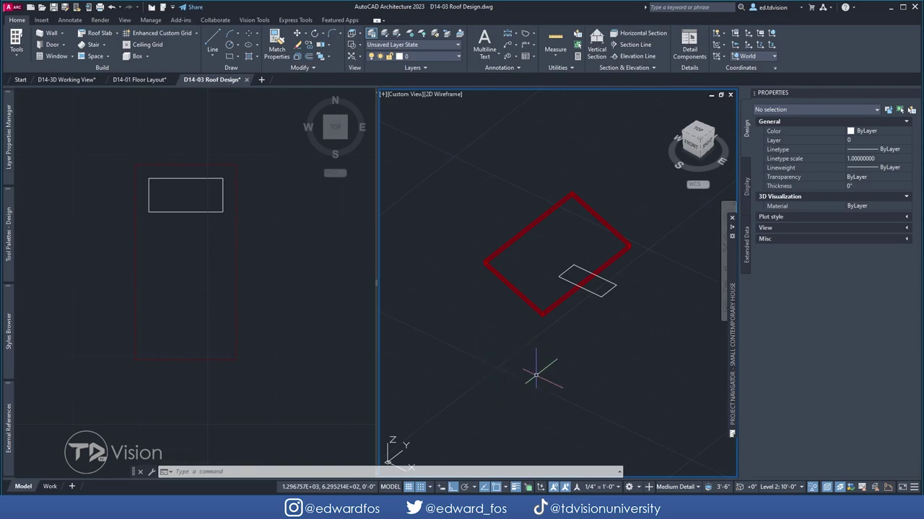
middle_click_drag(476, 406, 503, 368)
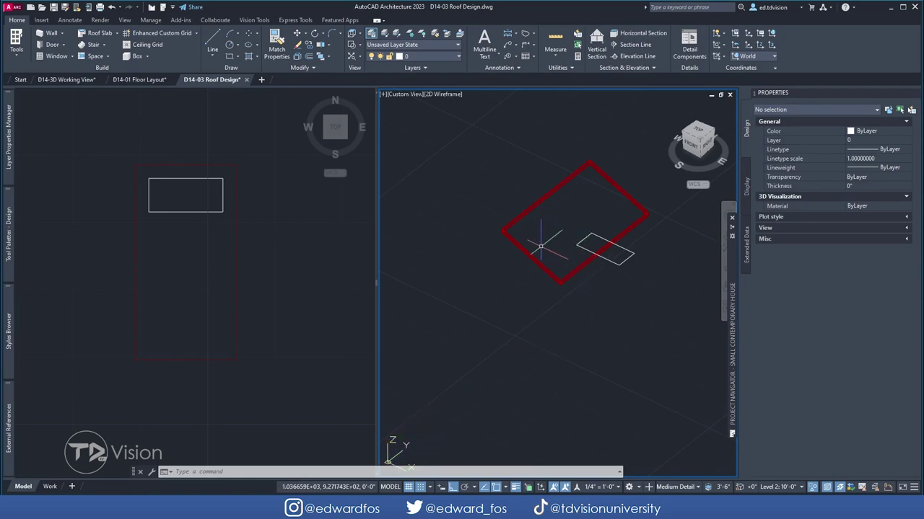
middle_click_drag(466, 370, 513, 323, "shift")
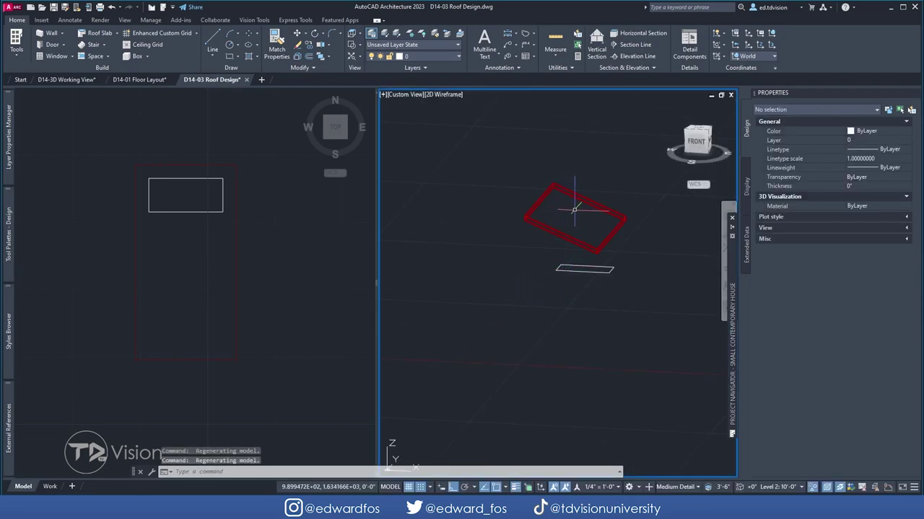
middle_click_drag(571, 209, 549, 254, "shift")
scroll(570, 225, "up", 2)
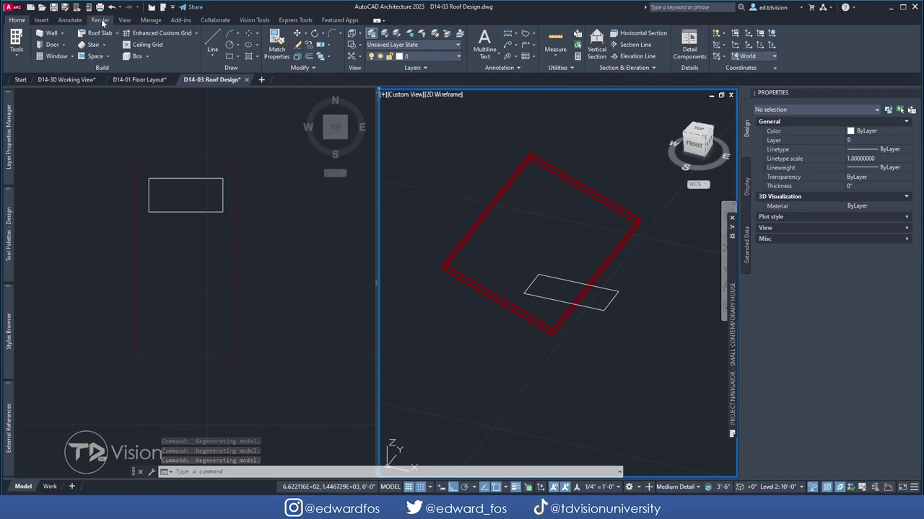
Align the UCS to the roof slab face with no rotation, then view it from TOP
left_click(124, 20)
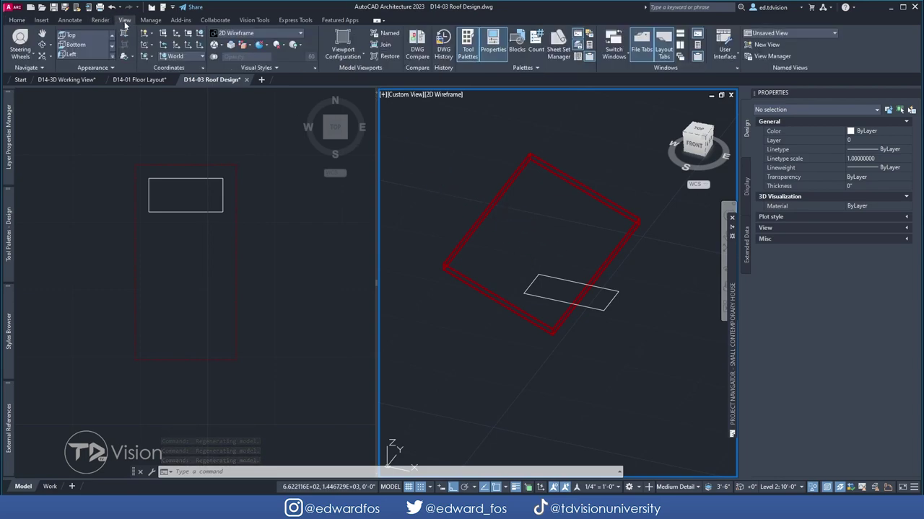
left_click(150, 57)
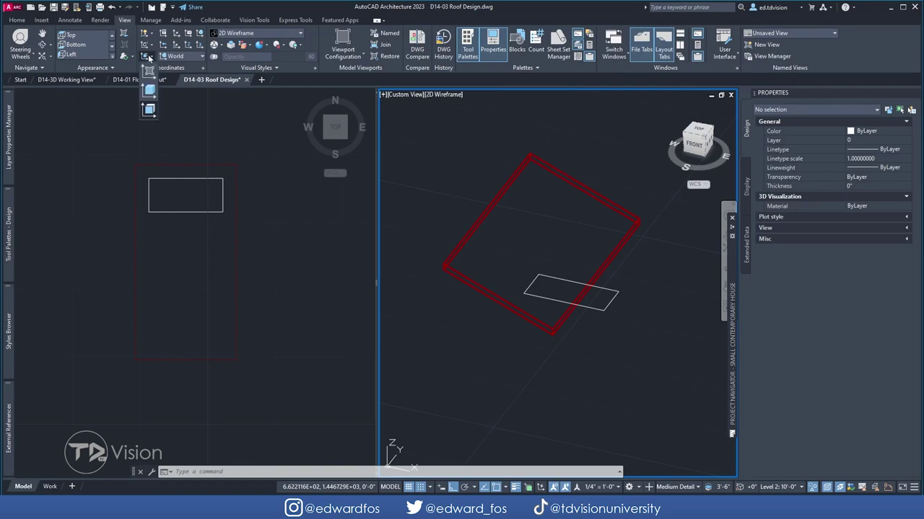
left_click(149, 110)
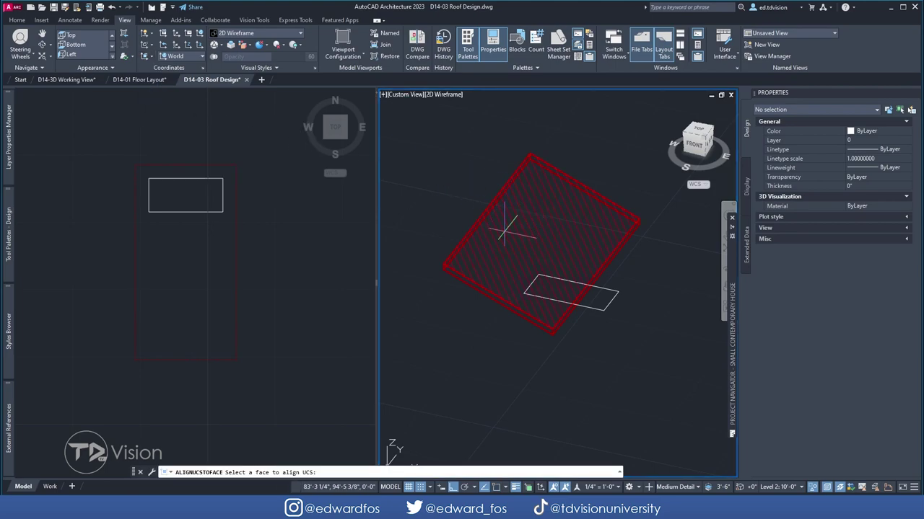
left_click(507, 228)
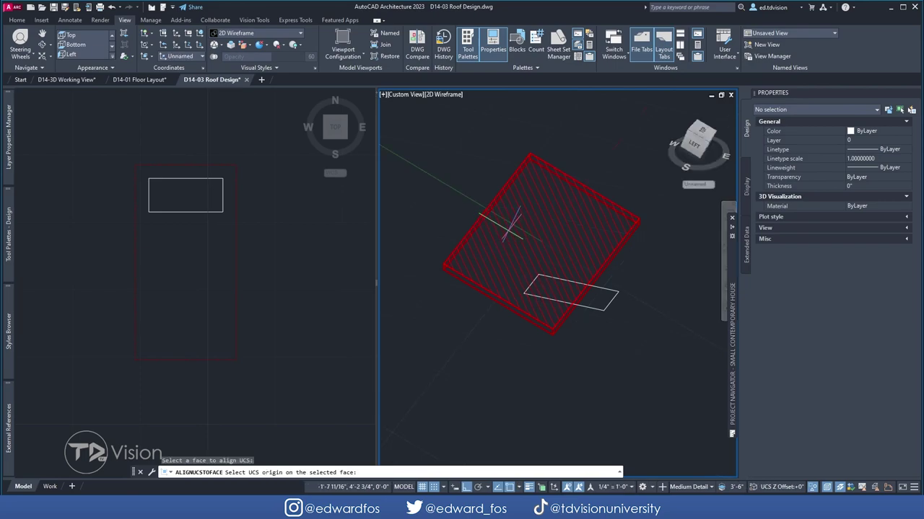
left_click(554, 388)
key("Return")
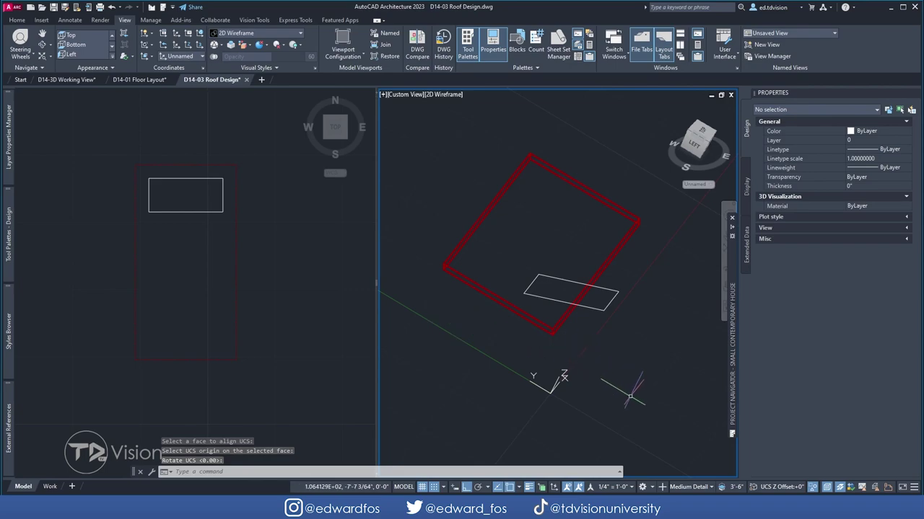
middle_click_drag(623, 388, 626, 343, "shift")
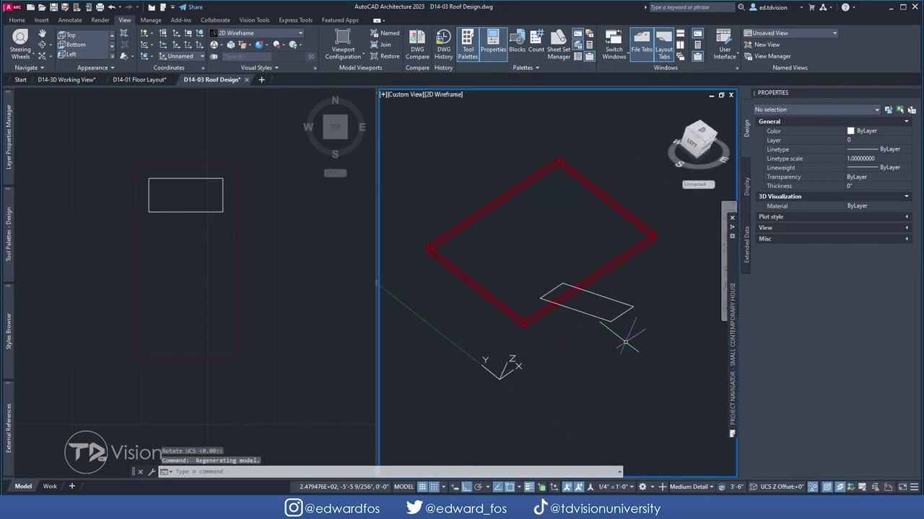
left_click(703, 132)
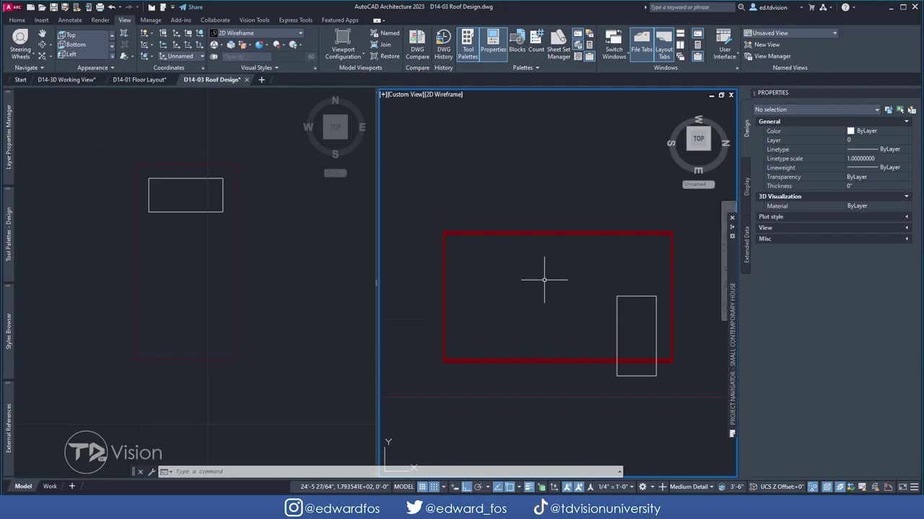
Set the right viewport's ViewCube UCS to Unnamed, then clear the rectangle selection
middle_click_drag(564, 322, 567, 303)
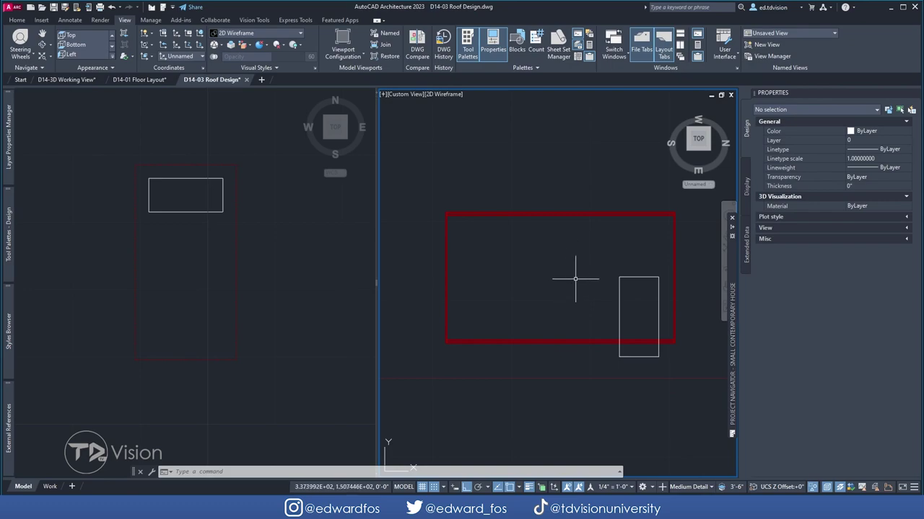
left_click(230, 259)
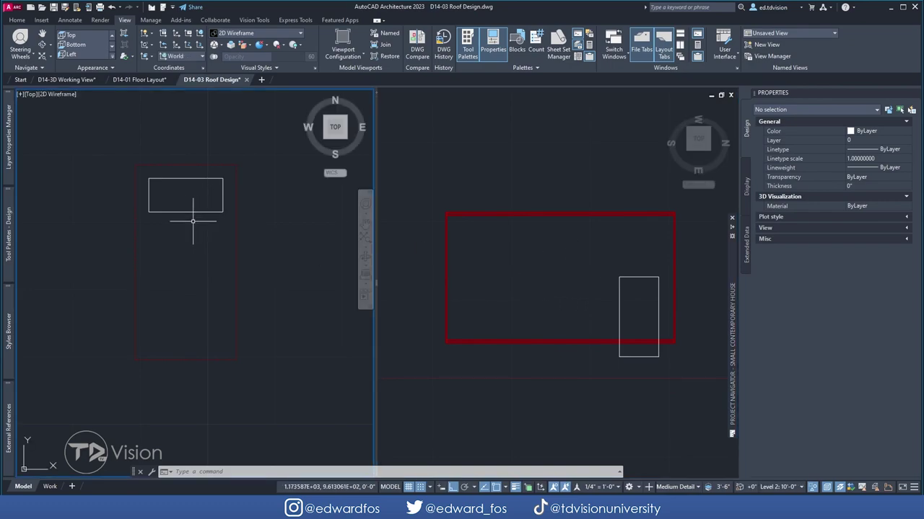
left_click(213, 211)
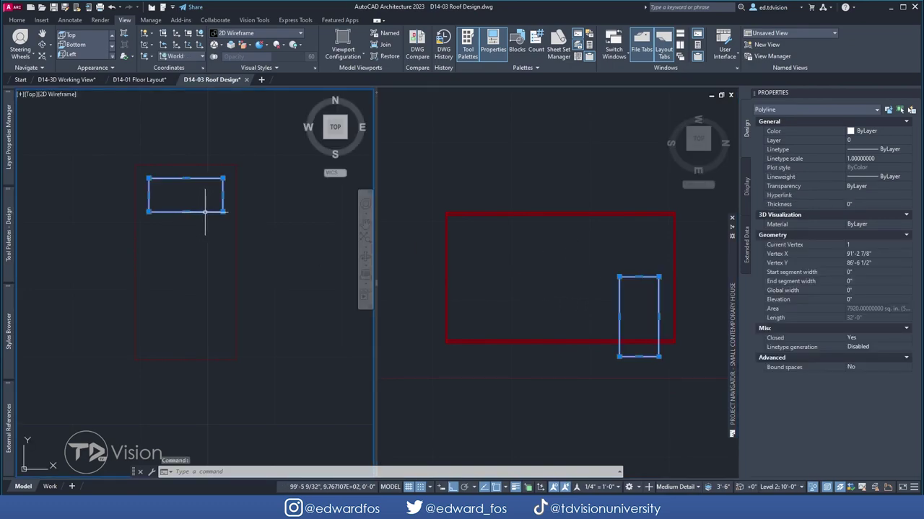
left_click(642, 301)
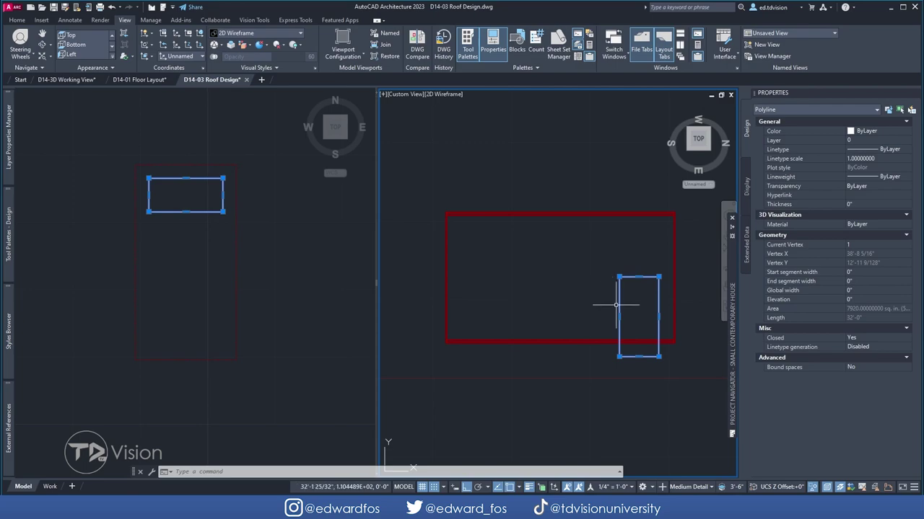
left_click(693, 185)
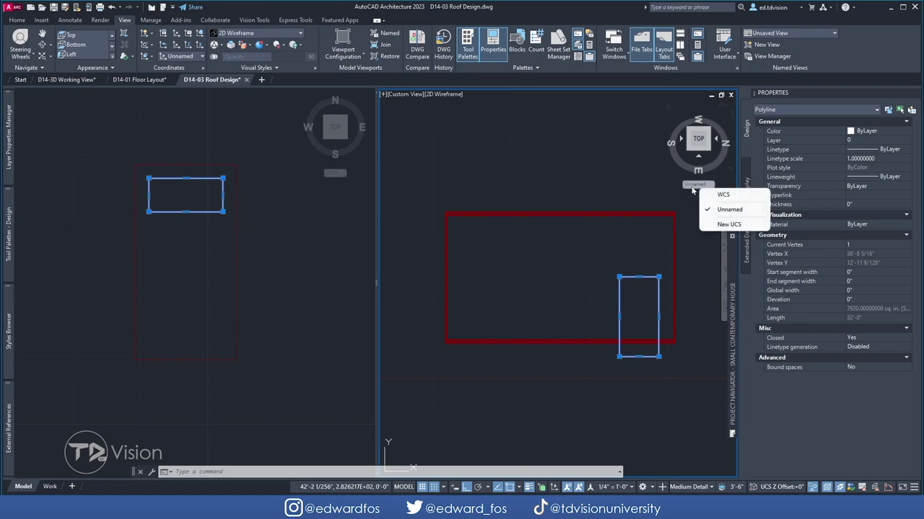
left_click(732, 210)
key("Escape")
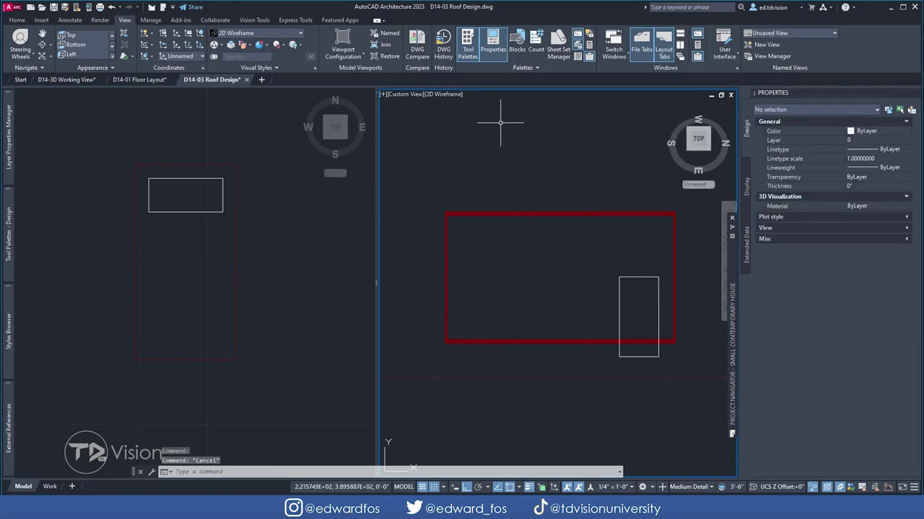
Rename the Unnamed UCS to Roof Plane in the UCS dialog, then activate the left viewport
left_click(204, 68)
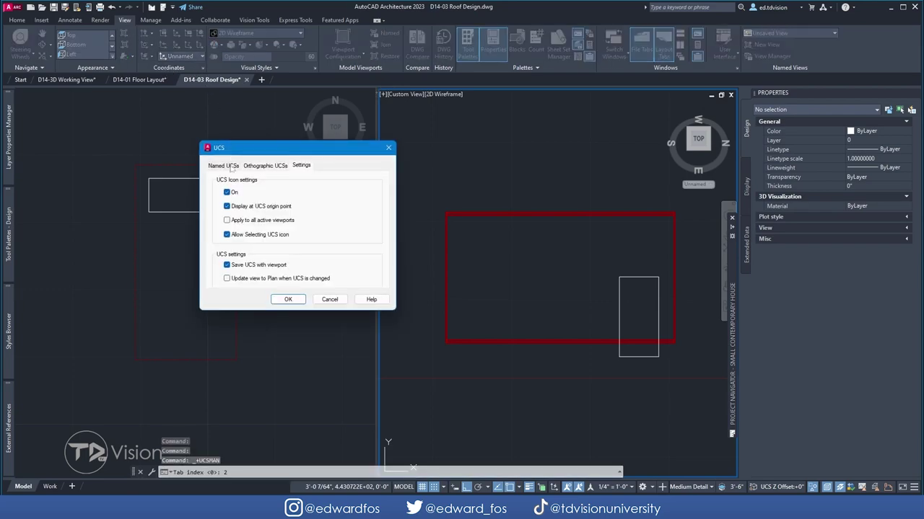
left_click(224, 166)
right_click(247, 190)
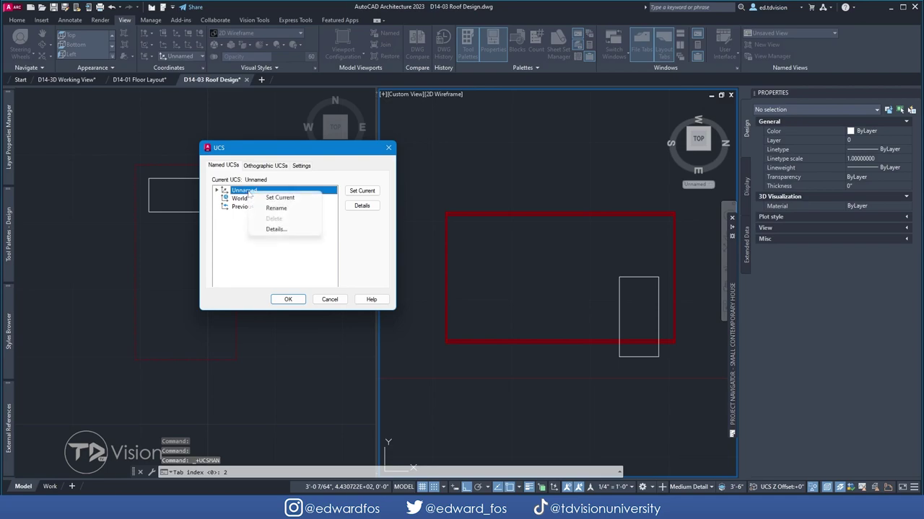
left_click(273, 207)
type("Roof Plane")
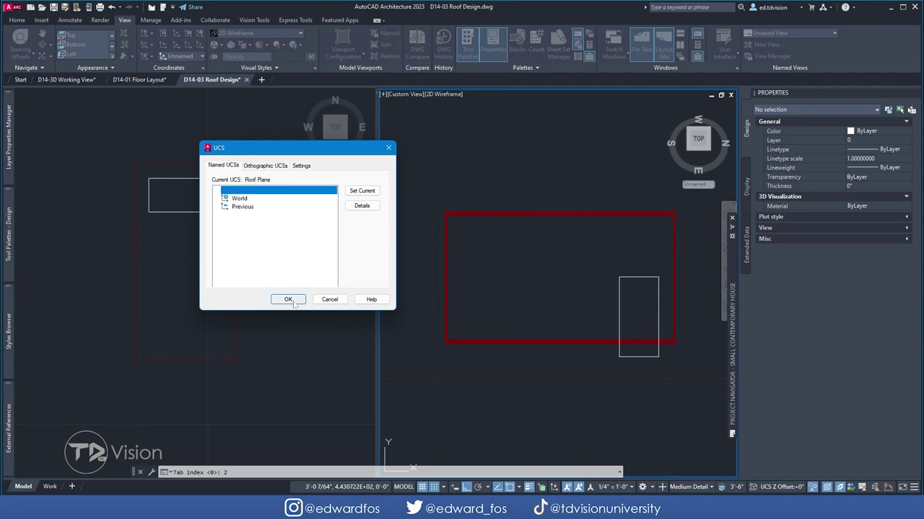
left_click(290, 301)
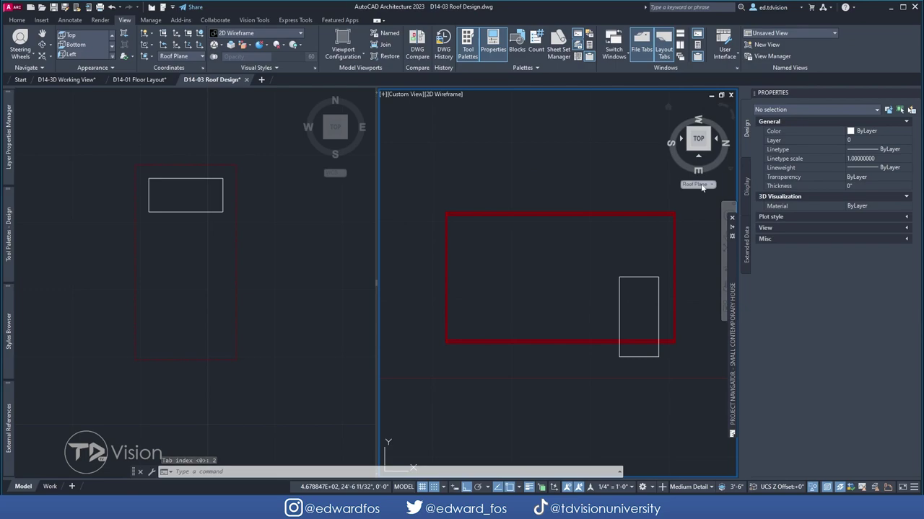
left_click(341, 205)
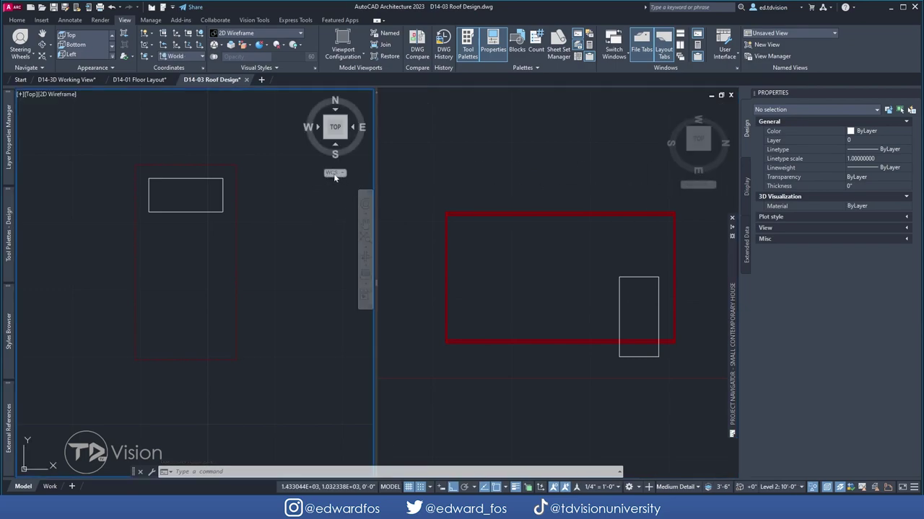
In the right viewport, orbit to 3D and switch the UCS to WCS, then back to Roof Plane
left_click(522, 154)
key("Escape")
key("Escape")
left_click_drag(696, 140, 584, 249)
left_click(700, 186)
left_click(703, 191)
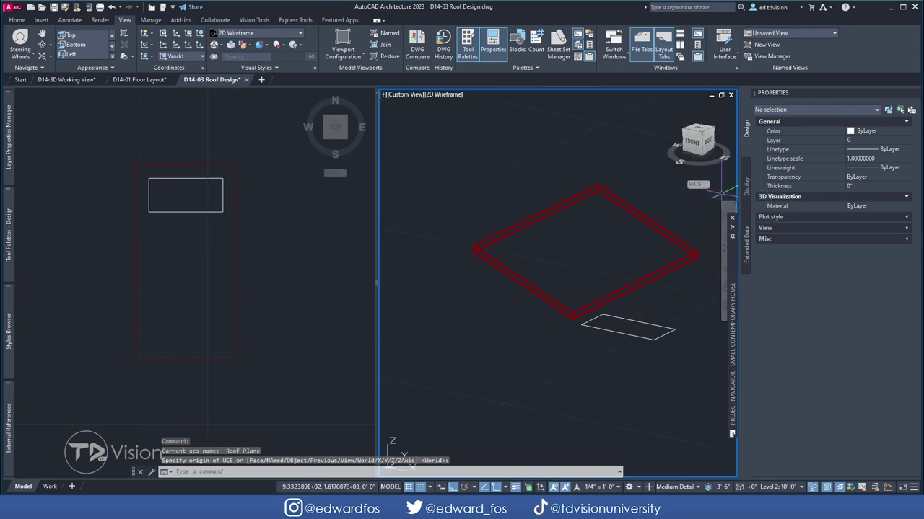
left_click(700, 186)
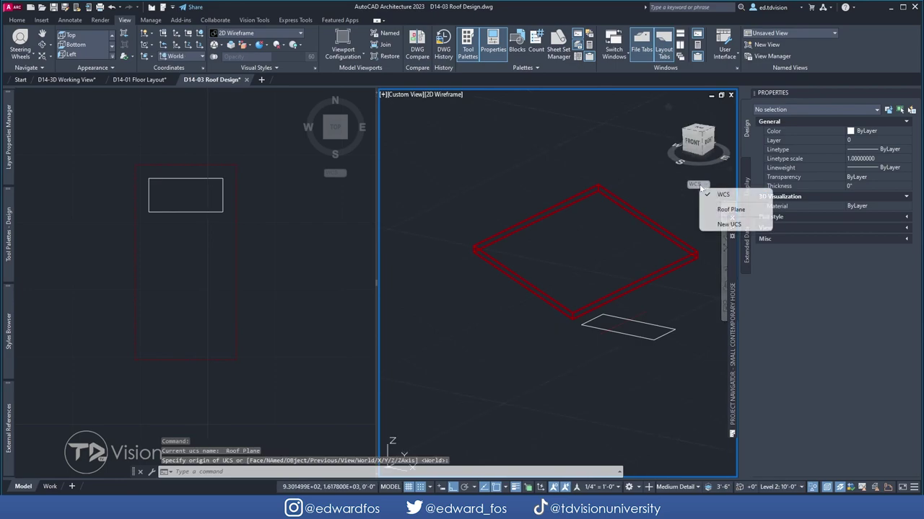
left_click(730, 209)
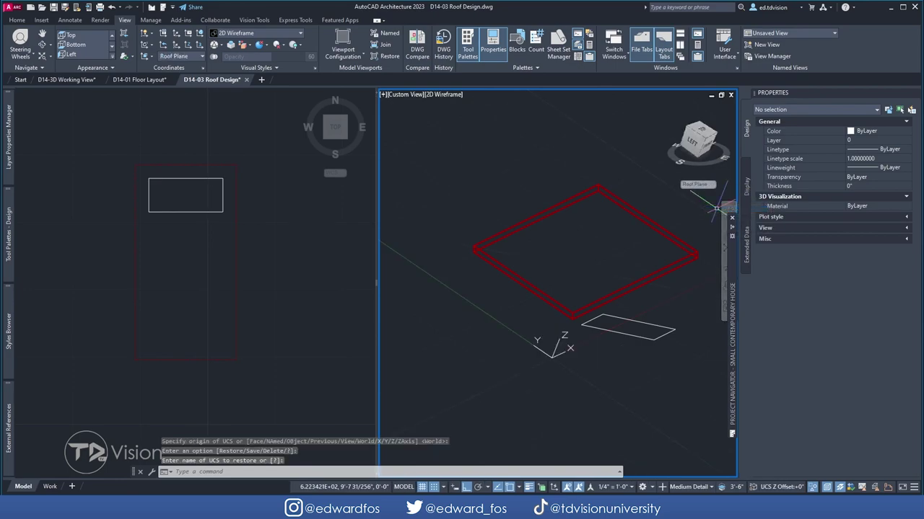
Orbit around the roof slab and snap the right view to TOP
mouse_move(567, 268)
middle_mouse_down("shift")
mouse_move(599, 272)
mouse_move(586, 270)
middle_mouse_up("shift")
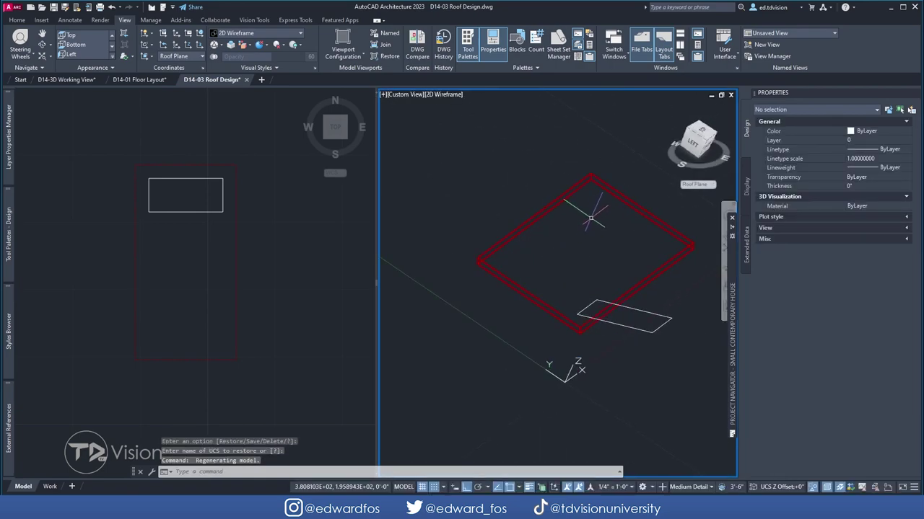
mouse_move(614, 242)
middle_mouse_down("shift")
mouse_move(600, 270)
mouse_move(617, 259)
middle_mouse_up("shift")
left_click(699, 137)
left_click(697, 138)
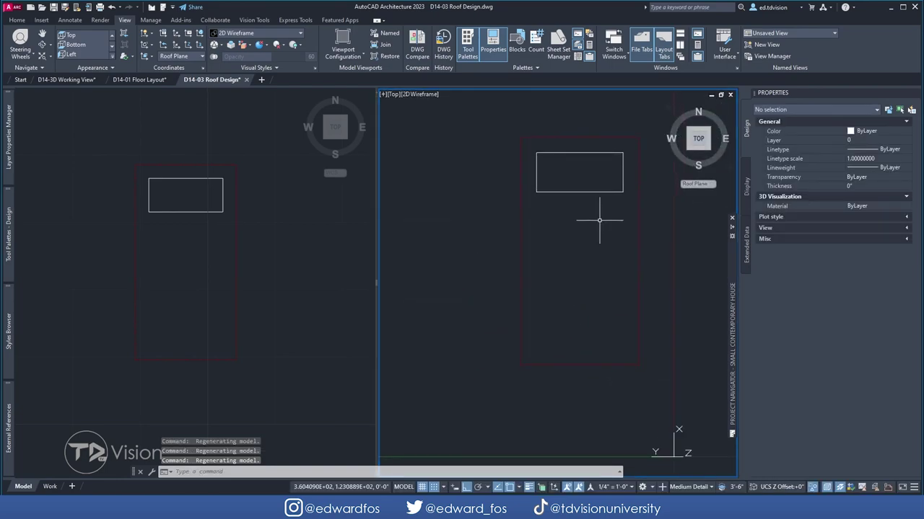
scroll(586, 189, "up", 2)
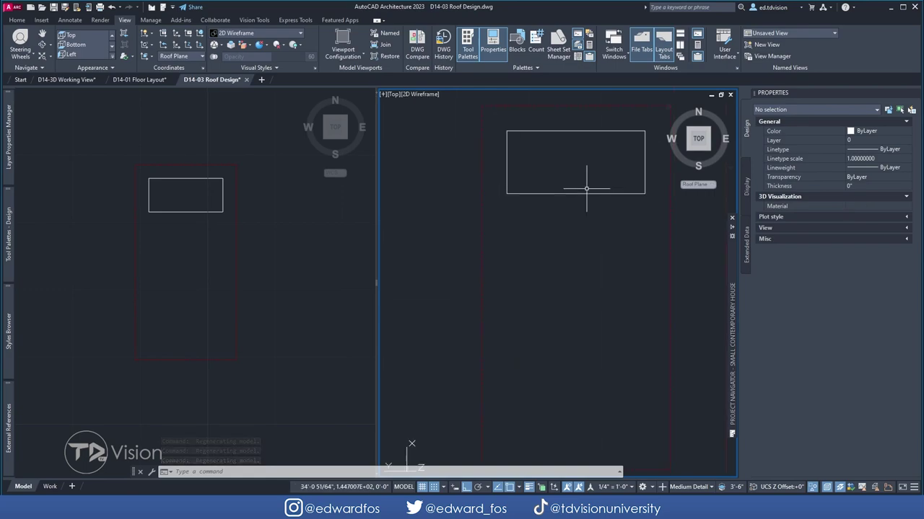
scroll(620, 197, "down", 2)
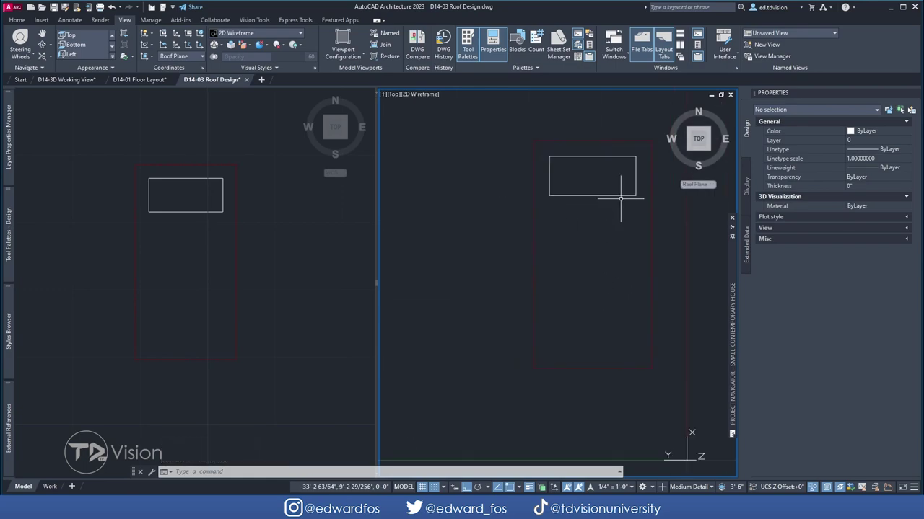
Re-apply Roof Plane, view its TOP, rotate the view 90°, and refit TOP
left_click(697, 186)
left_click(719, 210)
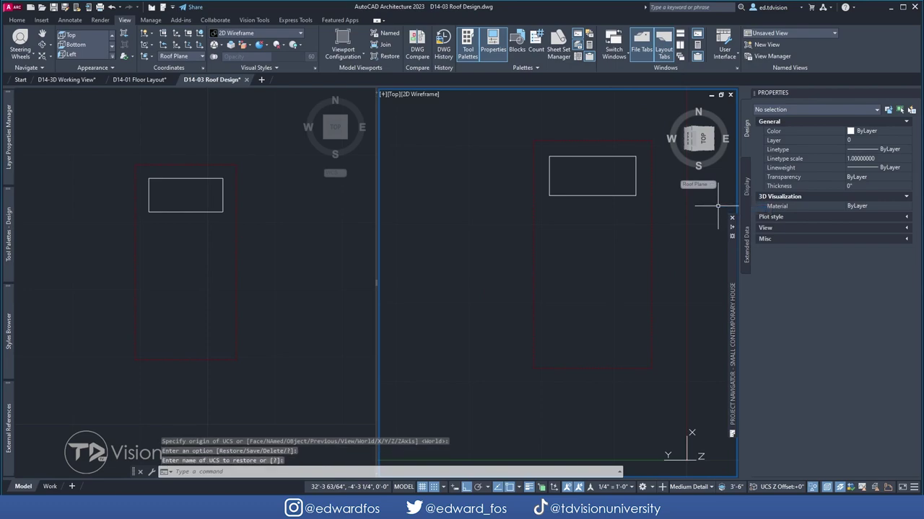
left_click(699, 138)
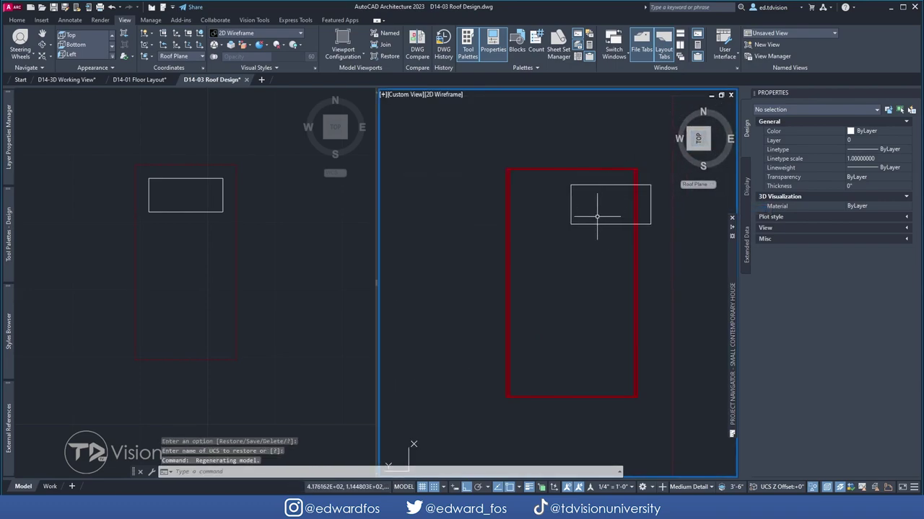
scroll(592, 233, "up", 2)
middle_click_drag(559, 255, 555, 227)
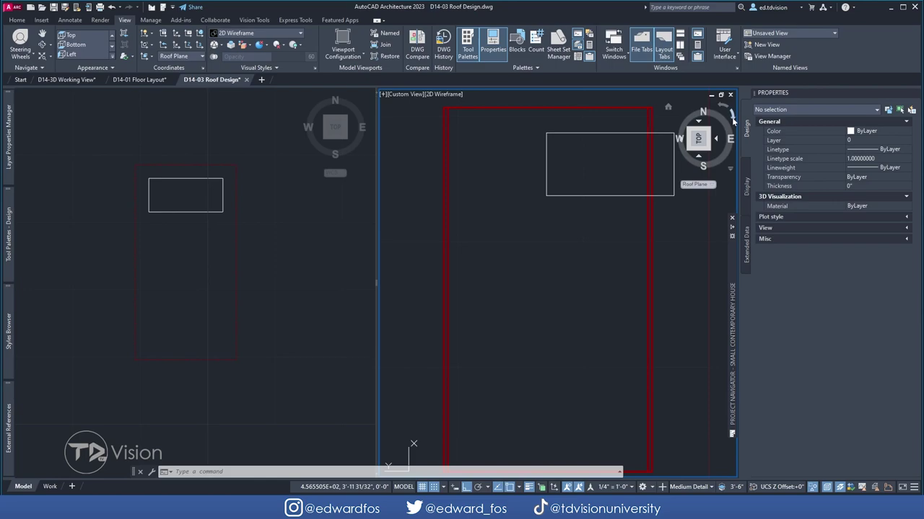
left_click(732, 119)
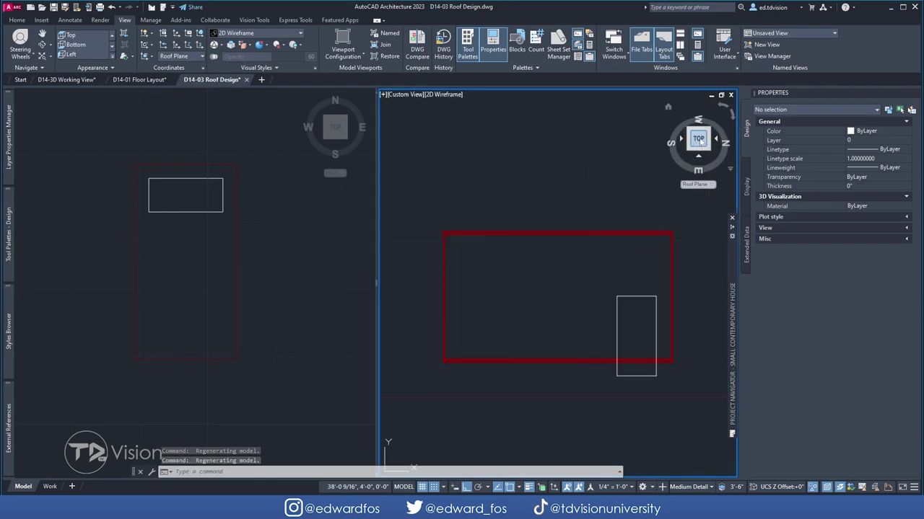
left_click(698, 141)
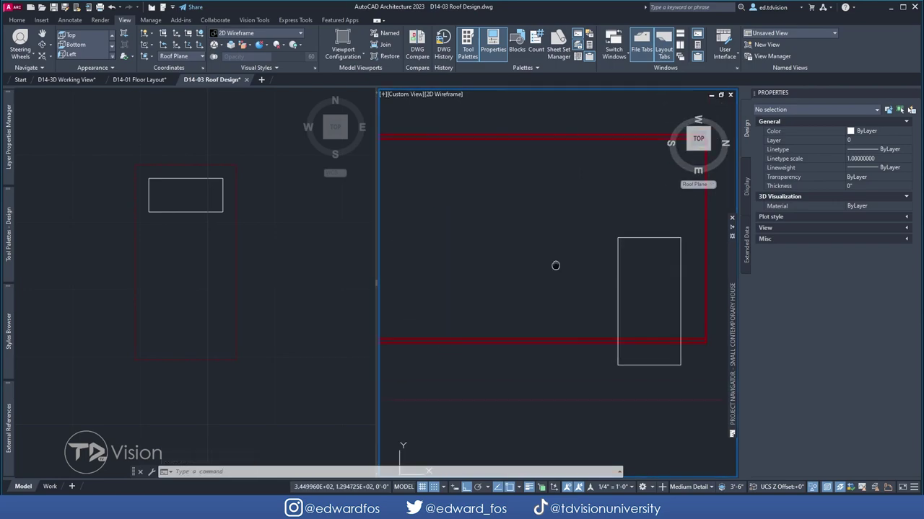
Draw a 3' by 6' rectangle by dimensions on the Roof Plane
left_click(16, 20)
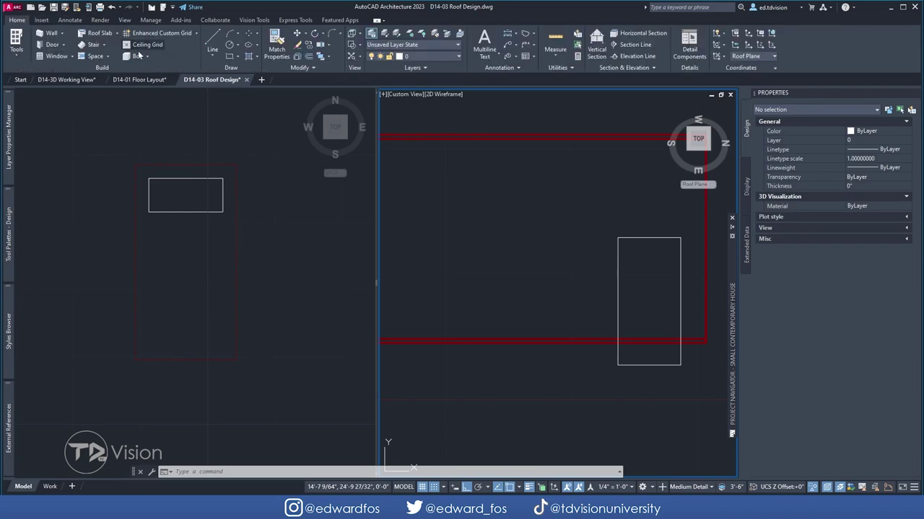
left_click(229, 55)
left_click(456, 202)
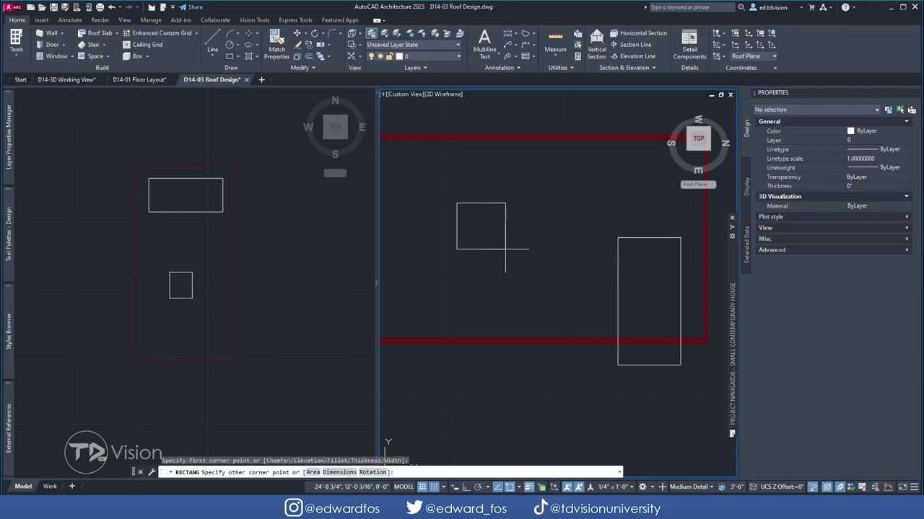
left_click(333, 474)
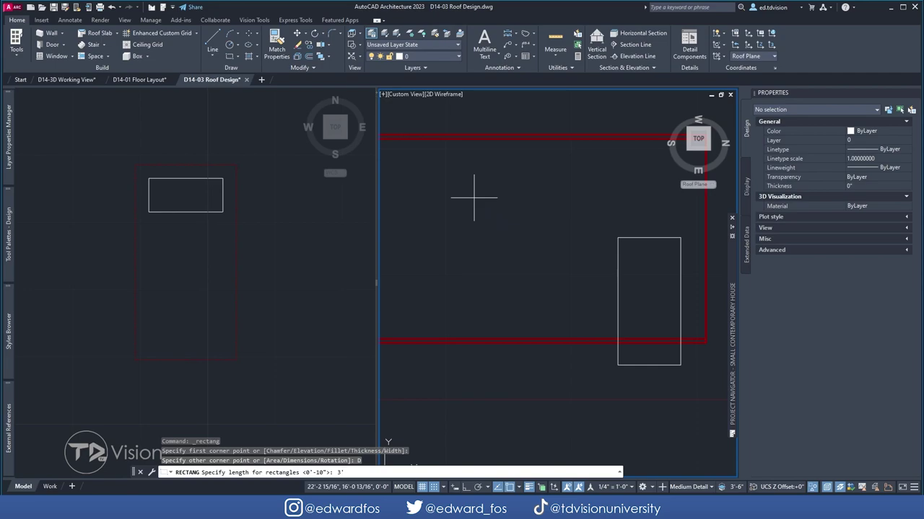
key("Return")
type("6")
key("Return")
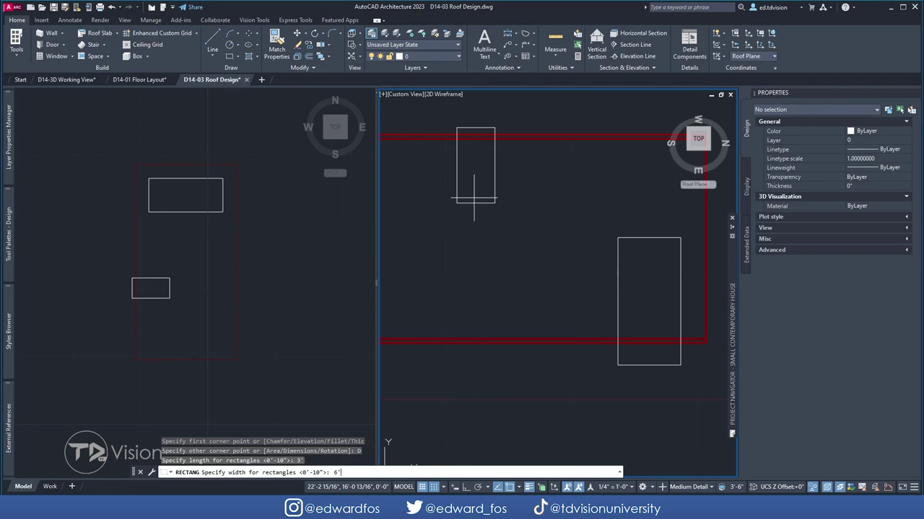
left_click(481, 159)
Move the 3' by 6' rectangle down into position within the roof slab
left_click(536, 206)
left_click(481, 182)
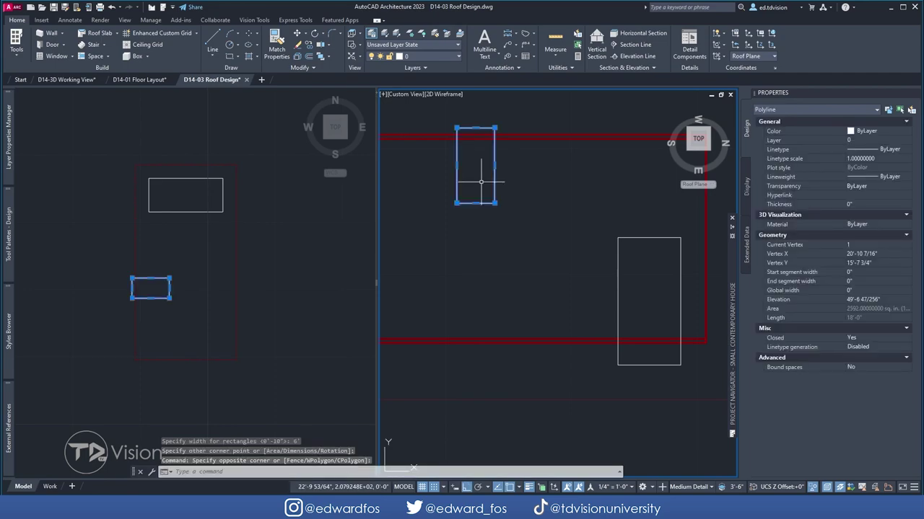
type("m")
key("Return")
left_click(481, 182)
left_click(481, 254)
key("Escape")
key("Escape")
middle_click_drag(461, 241, 510, 232)
scroll(532, 209, "up", 2)
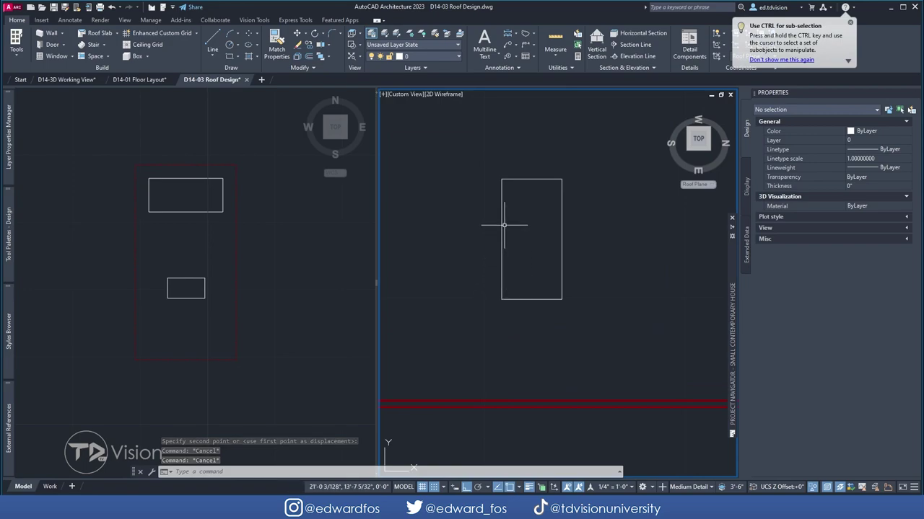
Pan the view, then dismiss the line drawing types list without drawing anything
middle_click_drag(589, 227, 553, 226)
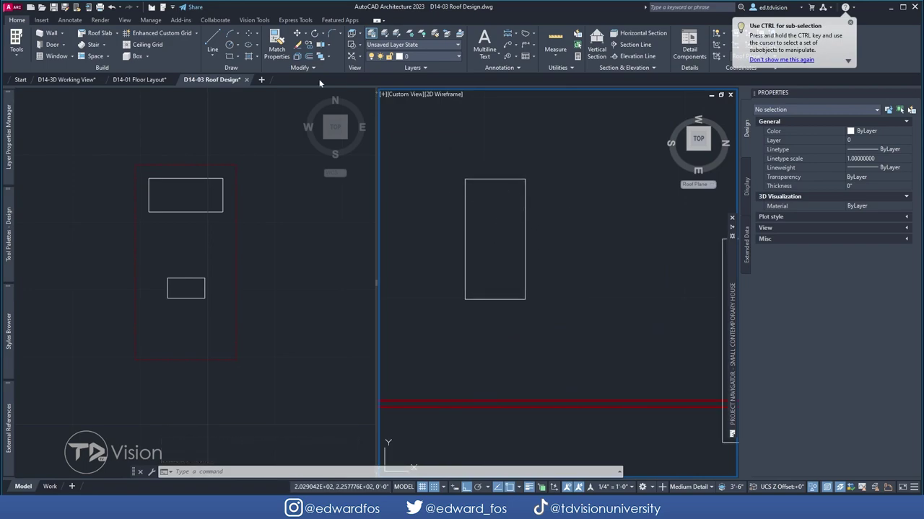
left_click(218, 57)
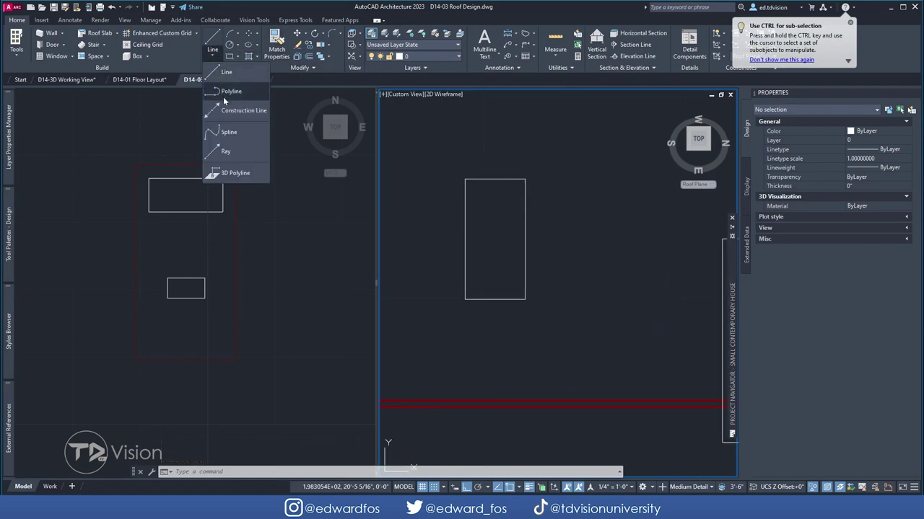
key("Escape")
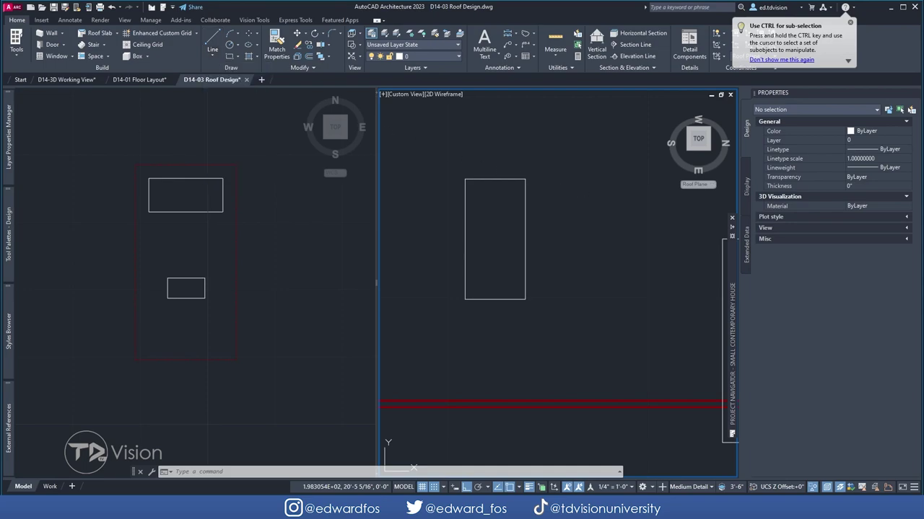
scroll(590, 207, "down", 2)
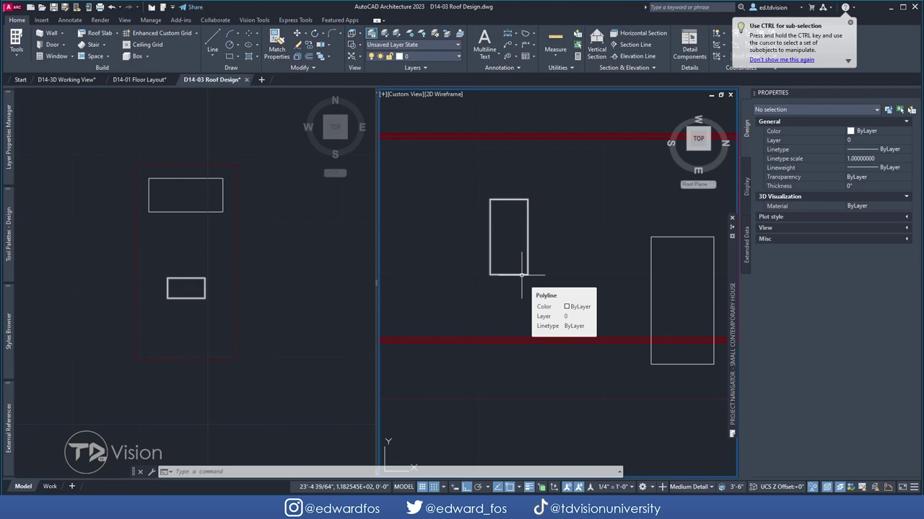
scroll(513, 233, "up", 2)
Select the small window rectangle and bring it into view in the Top plan viewport
left_click(536, 186)
mouse_move(537, 180)
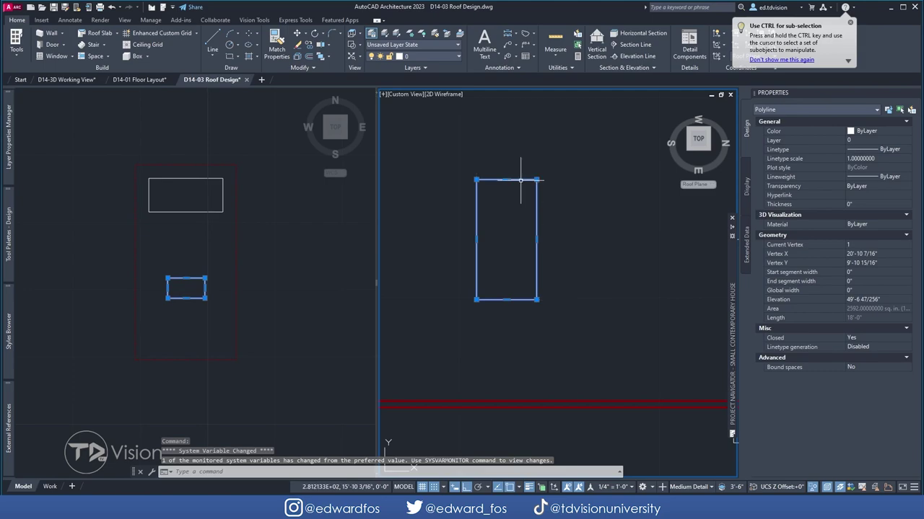
mouse_move(476, 180)
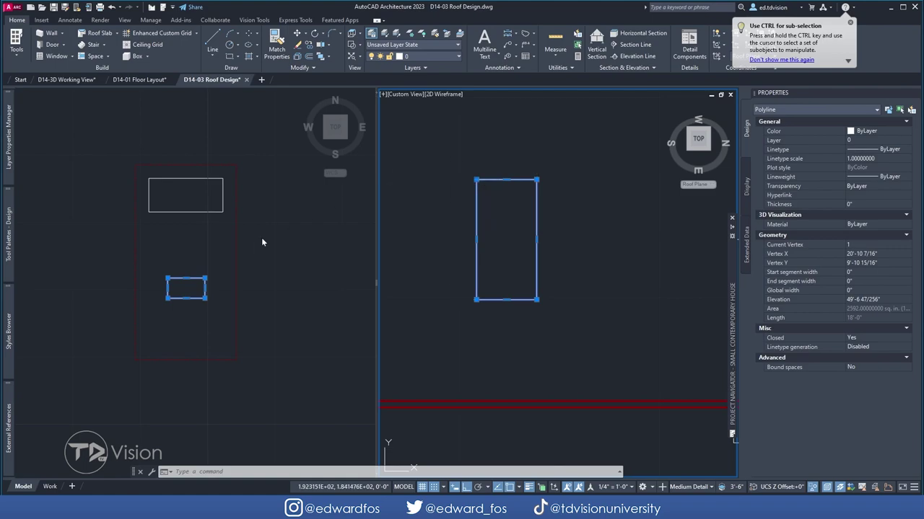
left_click(176, 282)
scroll(176, 280, "up", 4)
middle_click_drag(176, 277, 200, 330)
scroll(199, 347, "down", 2)
middle_click_drag(216, 370, 219, 358)
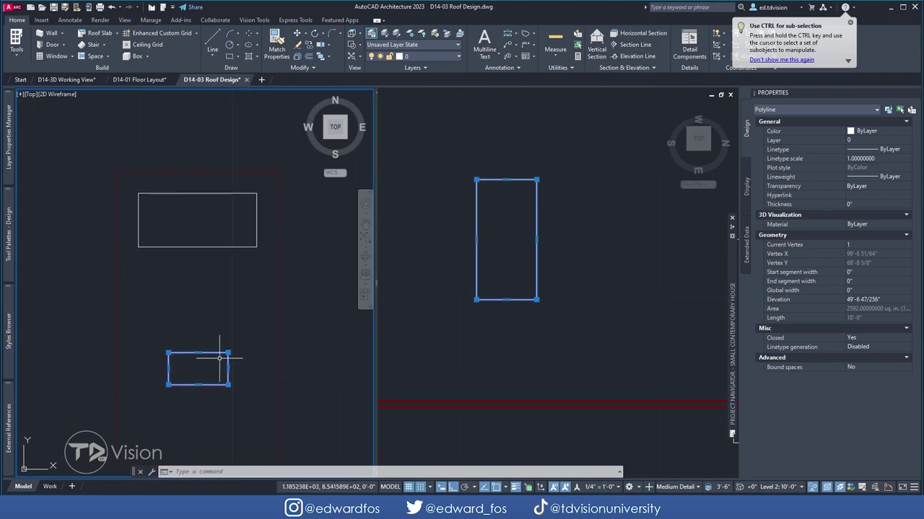
Move the rectangle with M from a base point to inside the larger rectangle
type("m")
key("Return")
left_click(258, 373)
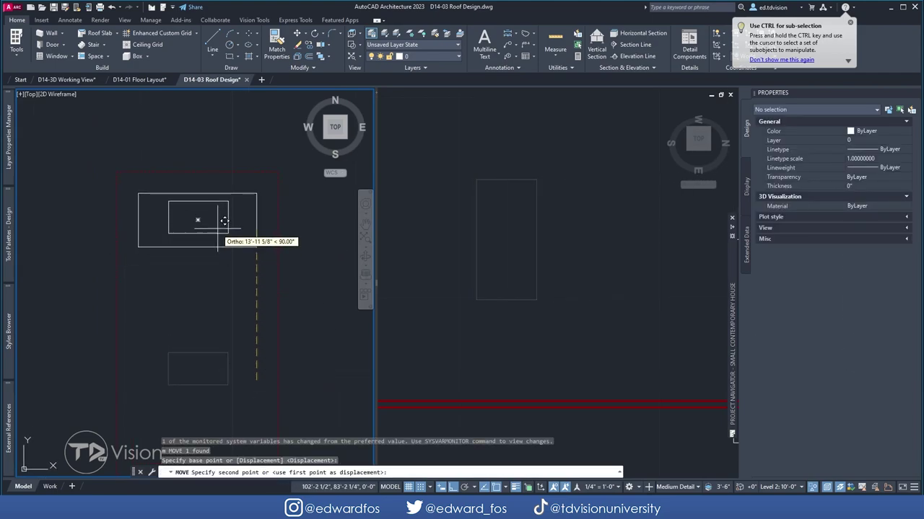
left_click(228, 224)
scroll(219, 223, "up", 2)
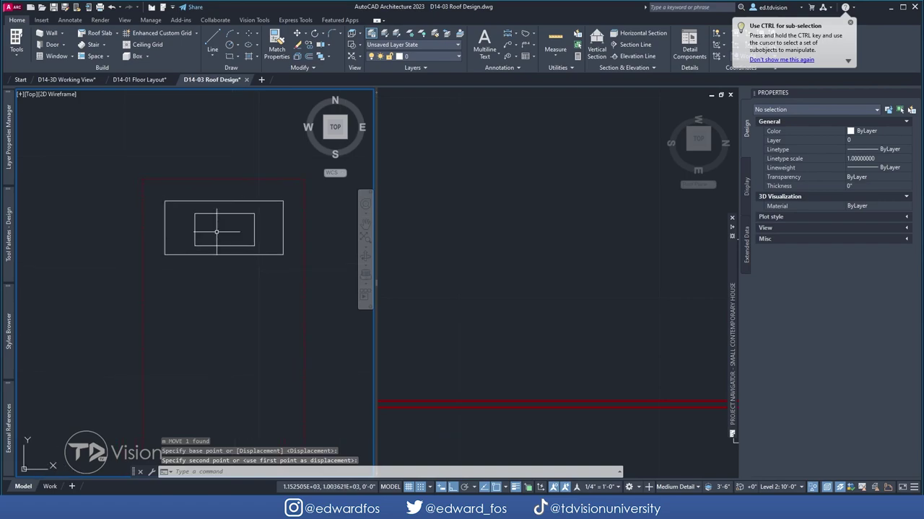
mouse_move(218, 224)
middle_mouse_down()
mouse_move(226, 258)
mouse_move(237, 258)
middle_mouse_up()
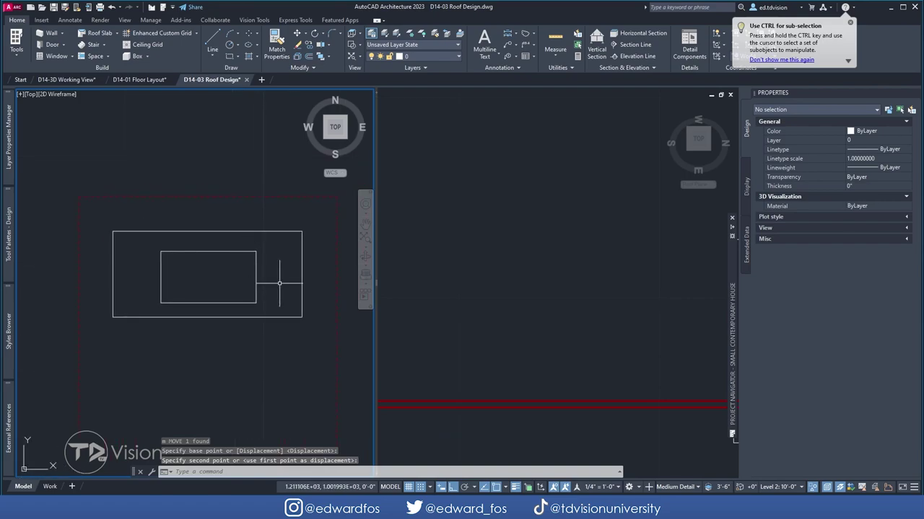
Select the inner rectangle with a crossing selection
left_click(270, 271)
key("Escape")
left_click(270, 262)
left_click(248, 262)
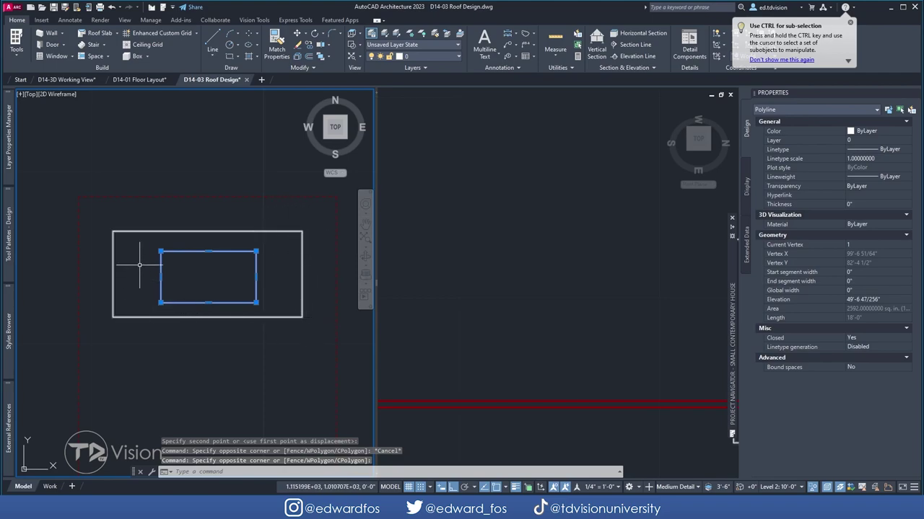
Center the inner rectangle up-down using the outer rectangle's left-edge corners
right_click(281, 253)
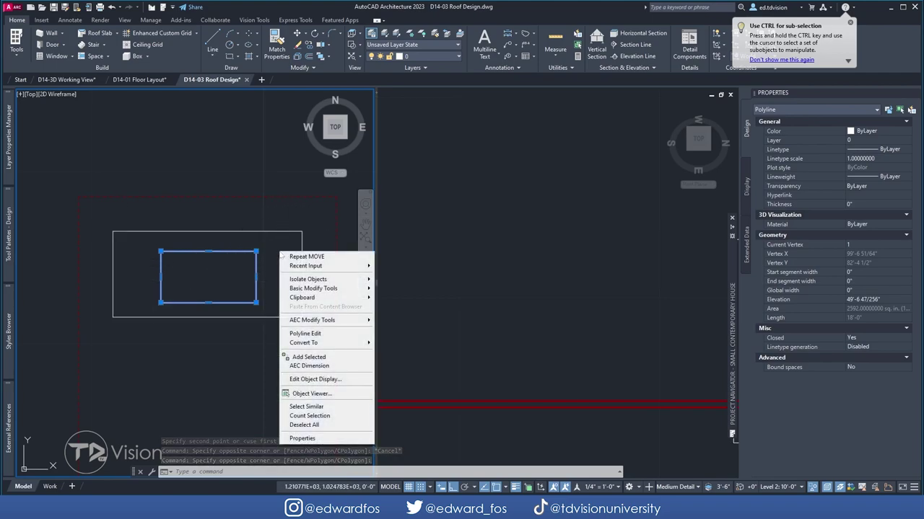
mouse_move(317, 321)
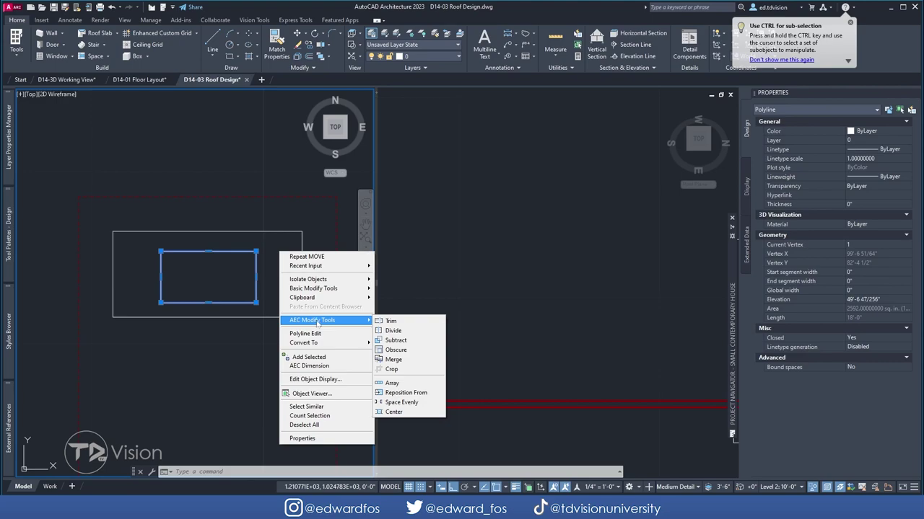
left_click(329, 321)
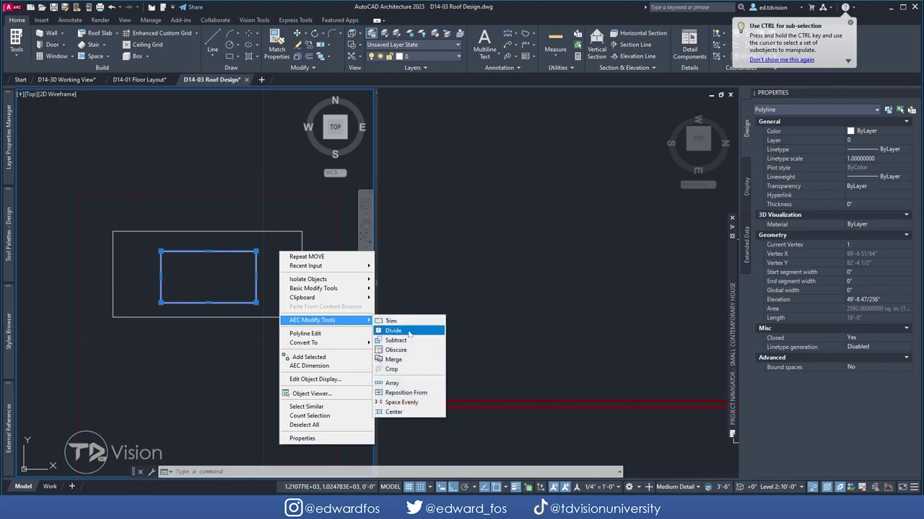
left_click(402, 413)
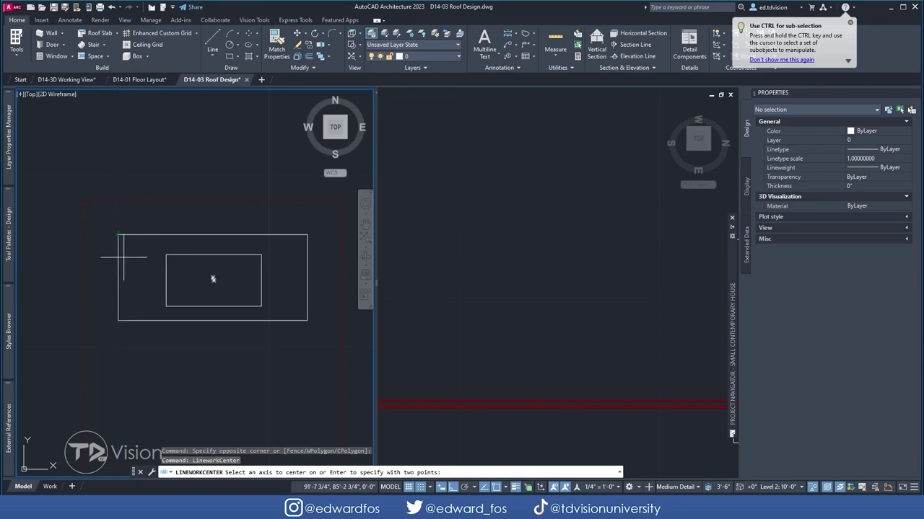
left_click(118, 259)
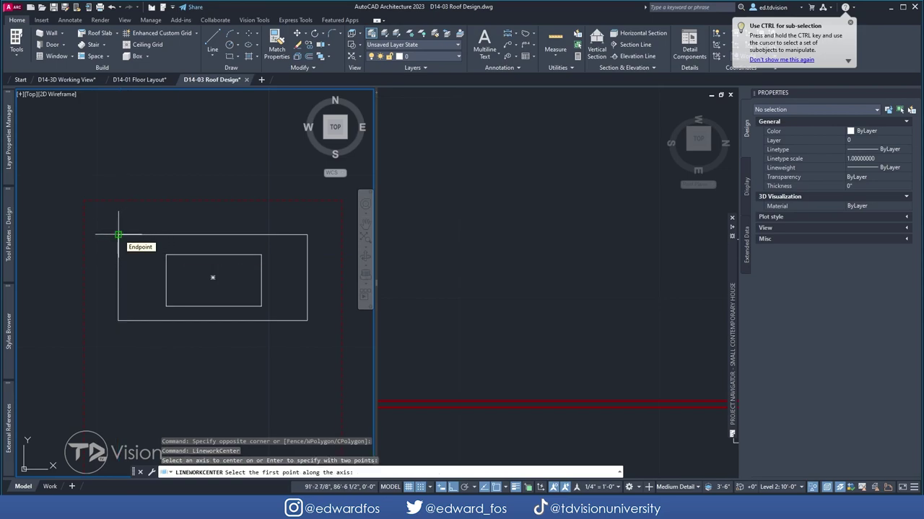
left_click(118, 235)
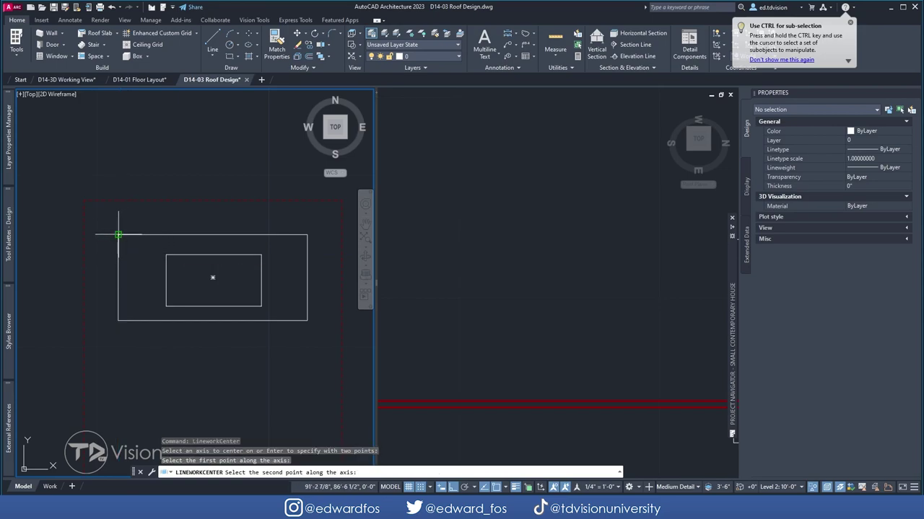
left_click(118, 321)
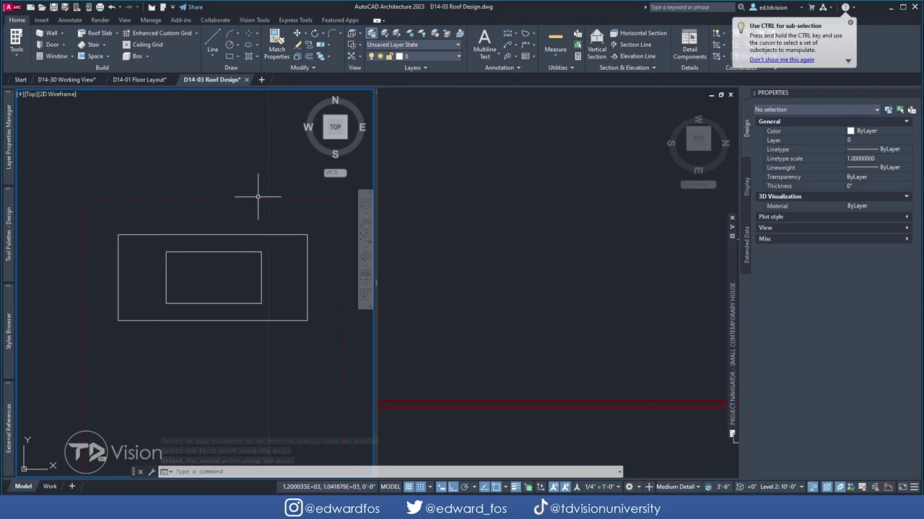
Start another AEC Center on the inner rectangle, then cancel the mistaken attempt
left_click(260, 268)
right_click(247, 268)
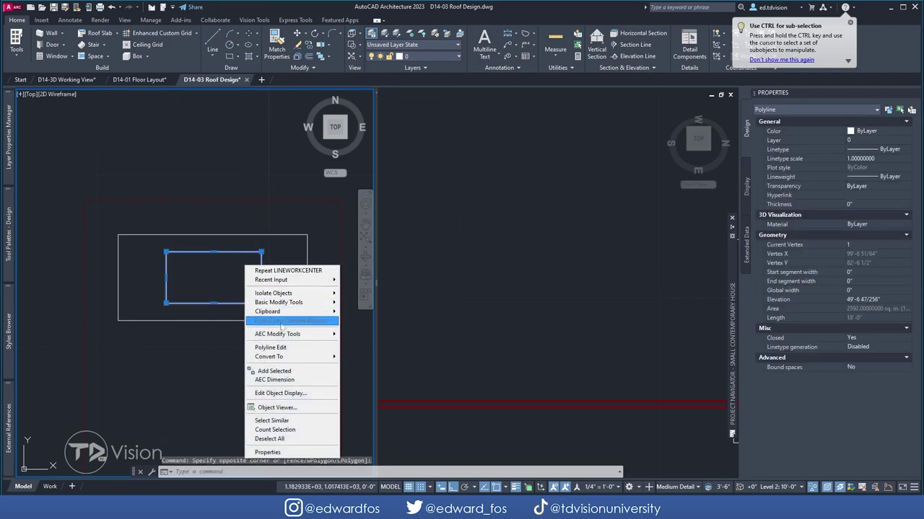
mouse_move(305, 335)
left_click(371, 426)
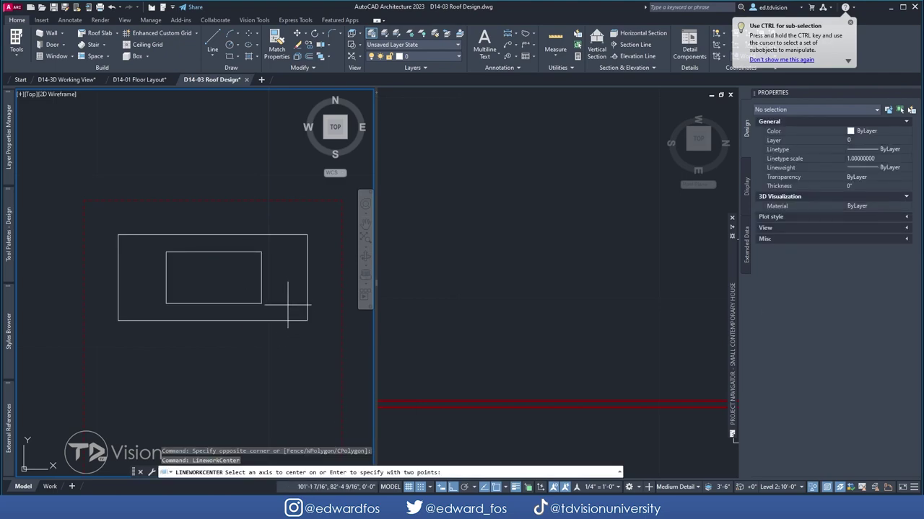
key("Return")
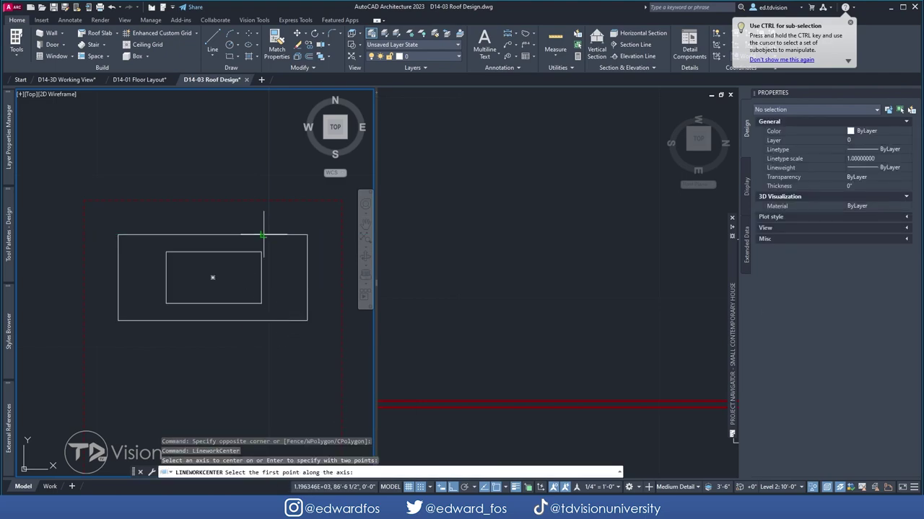
left_click(166, 252)
key("Escape")
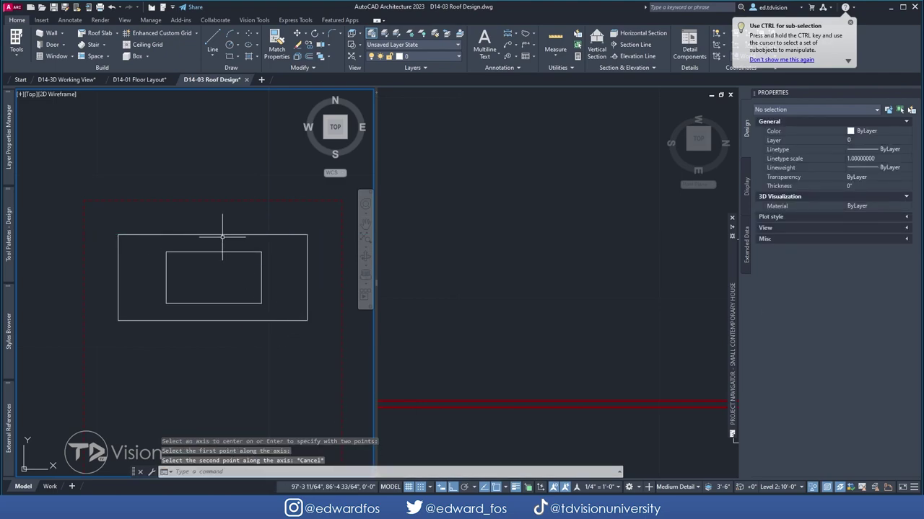
Center the inner rectangle side to side using the outer rectangle's top-edge corners
left_click(226, 250)
right_click(216, 254)
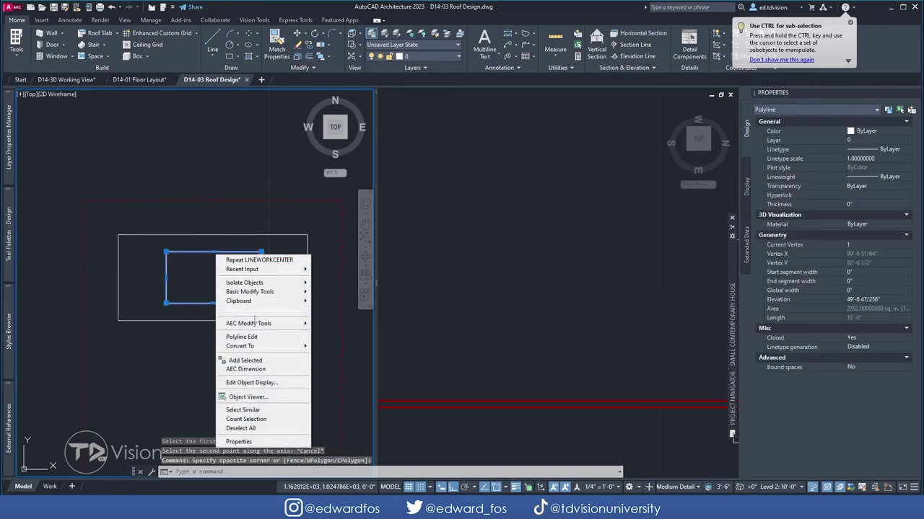
mouse_move(255, 325)
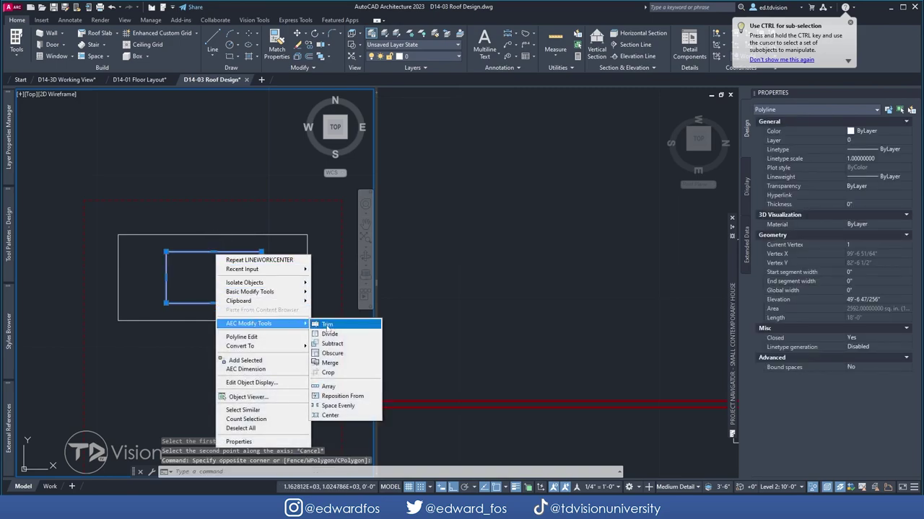
left_click(352, 417)
key("Return")
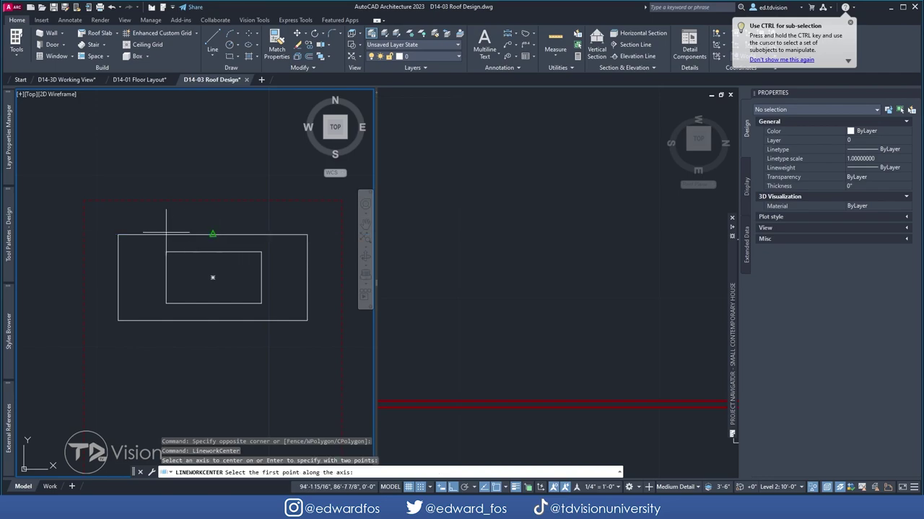
left_click(119, 234)
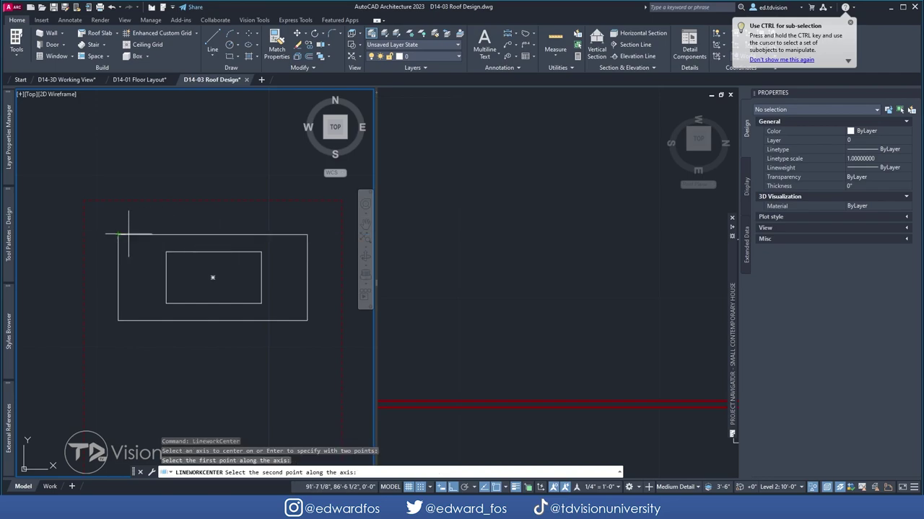
left_click(306, 234)
Reselect the inner rectangle and switch to the roof plane viewport
left_click(273, 273)
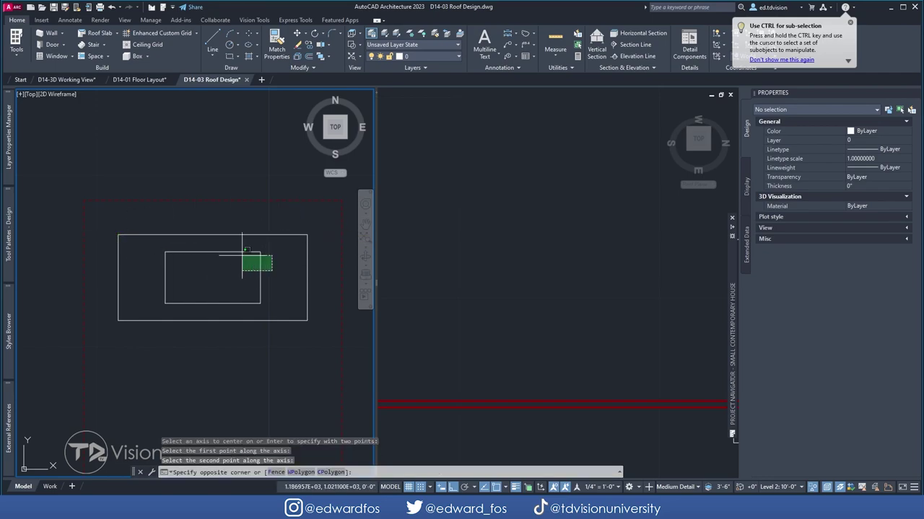
left_click(239, 252)
left_click(528, 252)
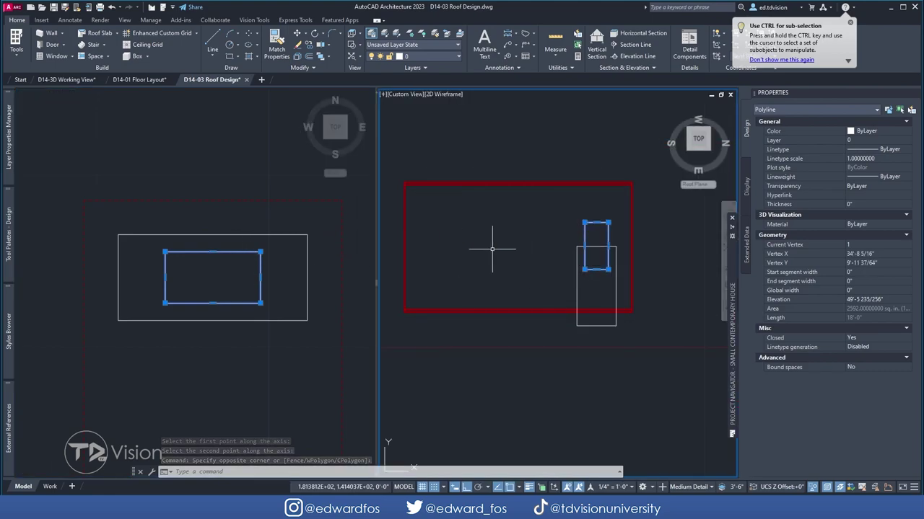
key("Escape")
key("Escape")
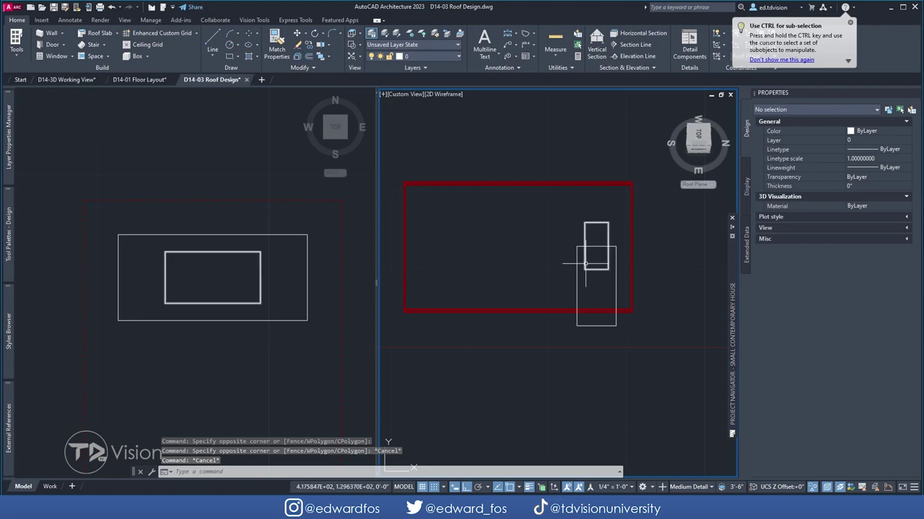
middle_click_drag(656, 313, 455, 259, "shift")
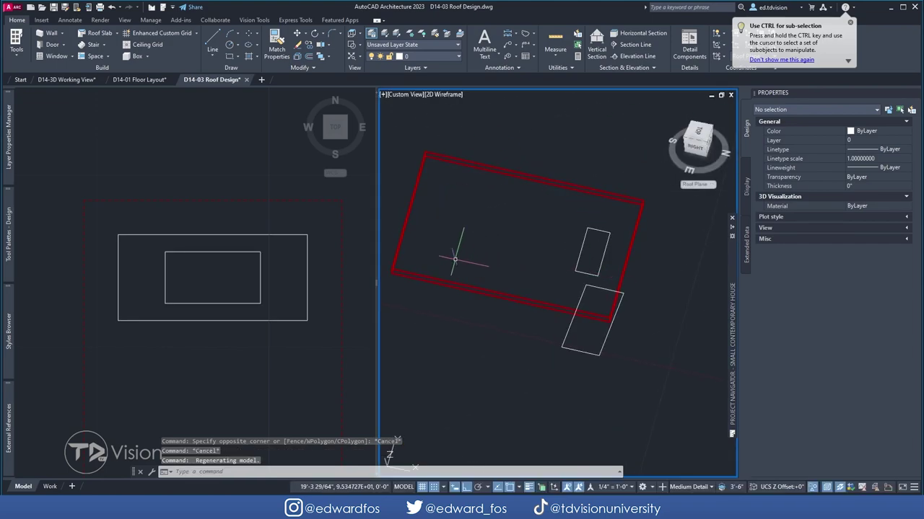
middle_click_drag(518, 262, 541, 316, "shift")
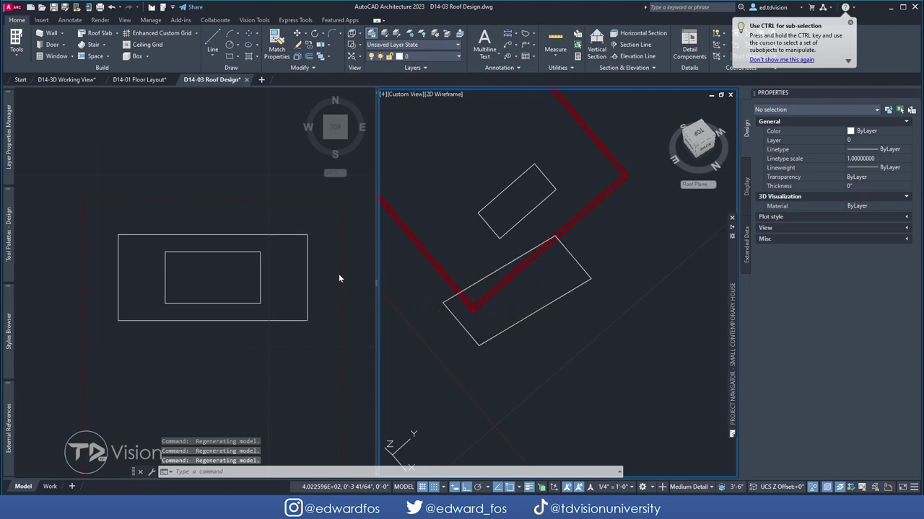
left_click(635, 285)
middle_click_drag(635, 282, 510, 228, "shift")
scroll(563, 185, "up", 2)
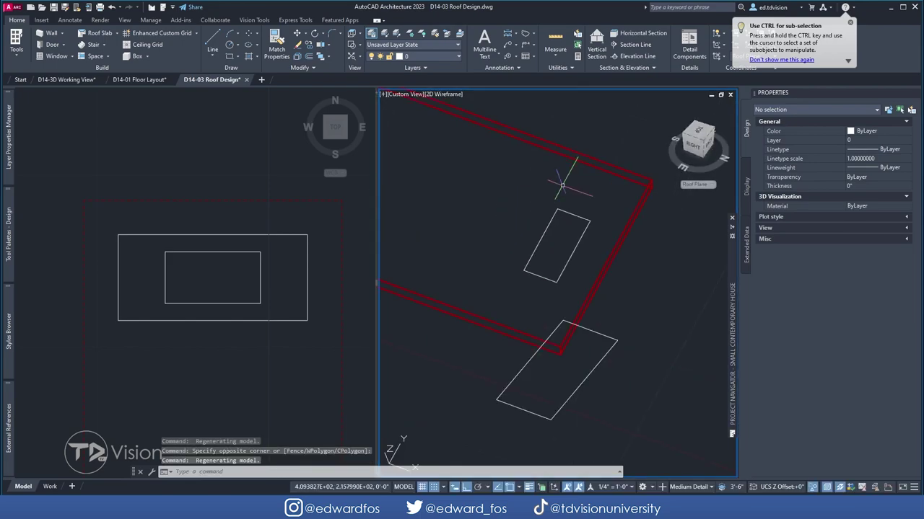
left_click(586, 217)
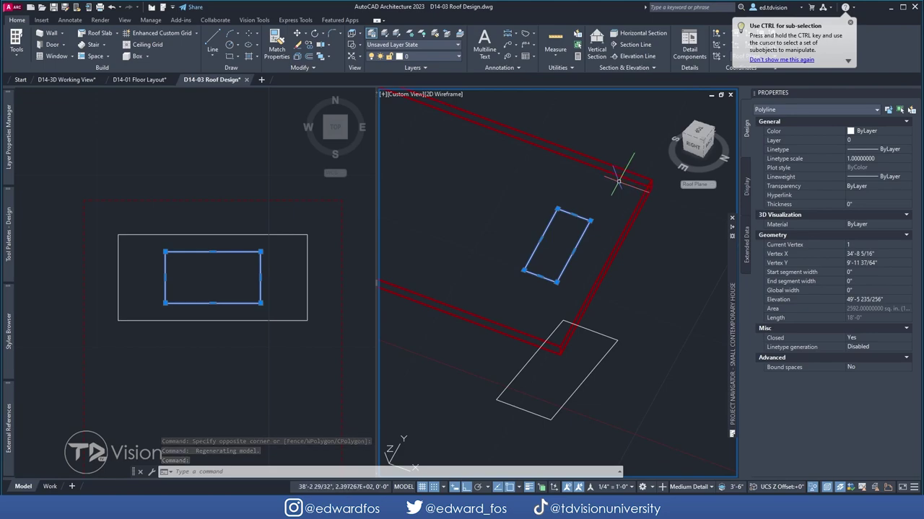
key("Escape")
key("Escape")
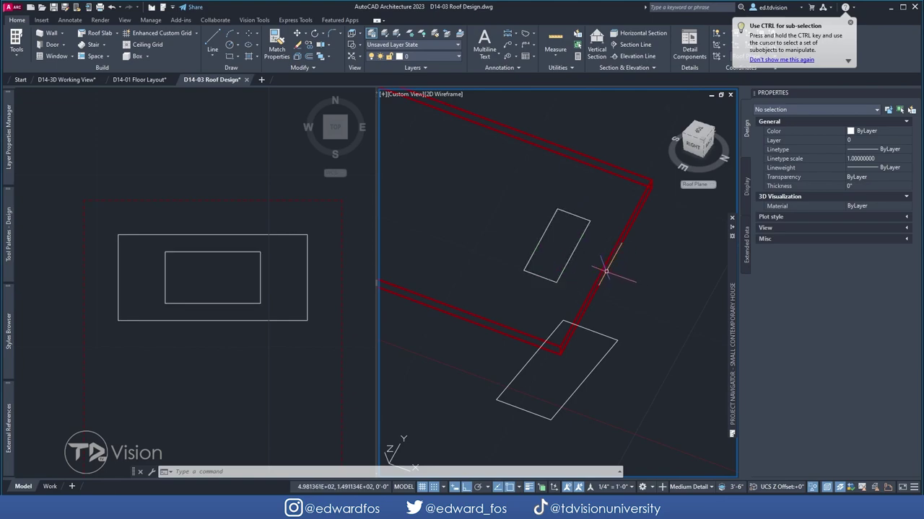
middle_click_drag(597, 280, 570, 264, "shift")
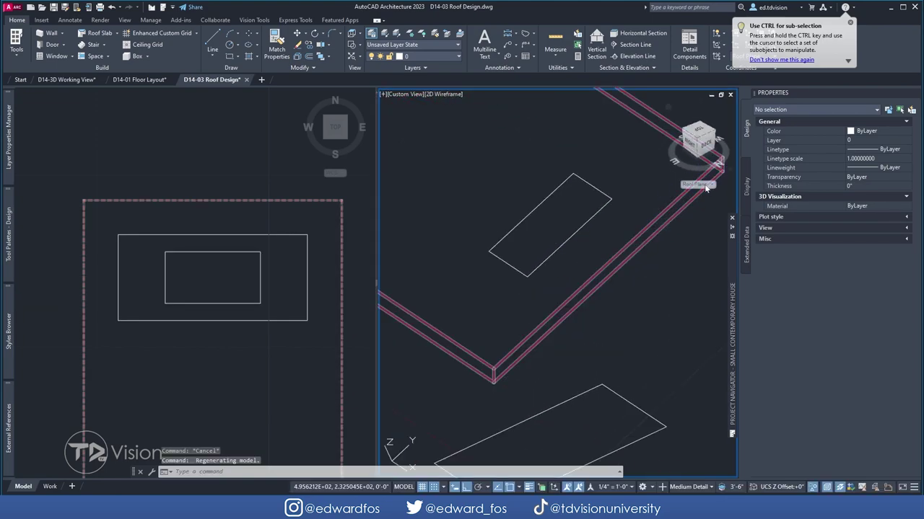
left_click(596, 227)
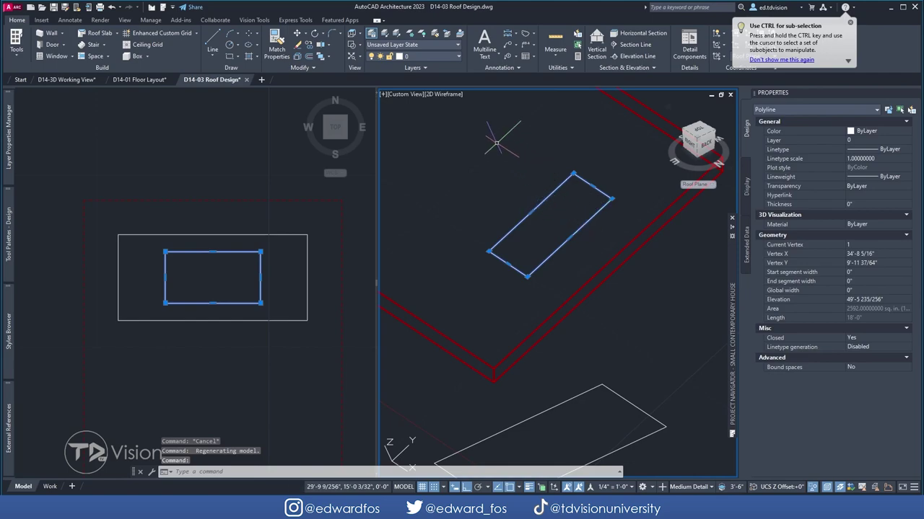
key("Escape")
Add a hole to the roof slab from the rectangle polyline, erasing the layout geometry
middle_click_drag(598, 199, 614, 216, "shift")
left_click(590, 232)
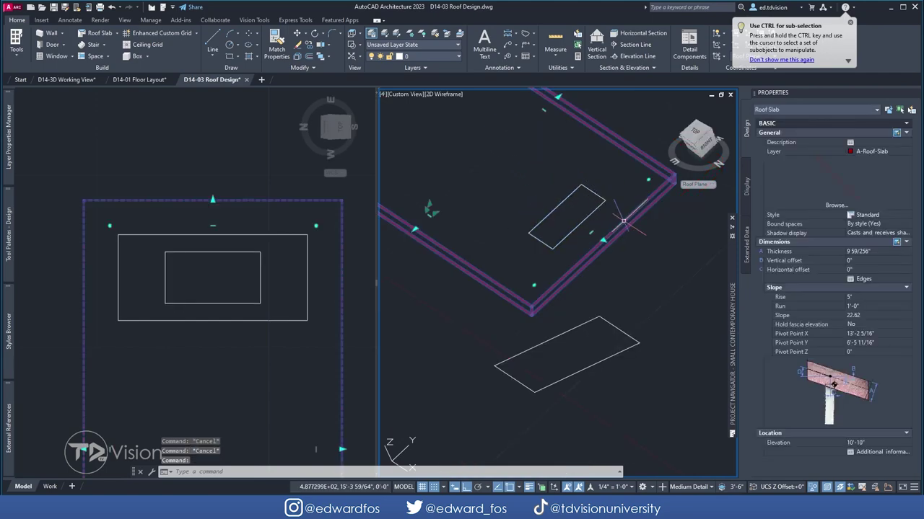
left_click(326, 34)
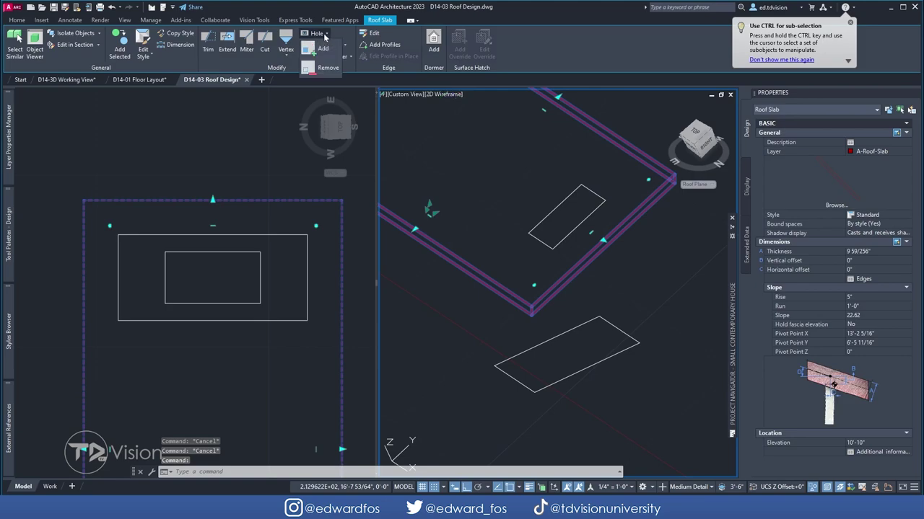
left_click(322, 49)
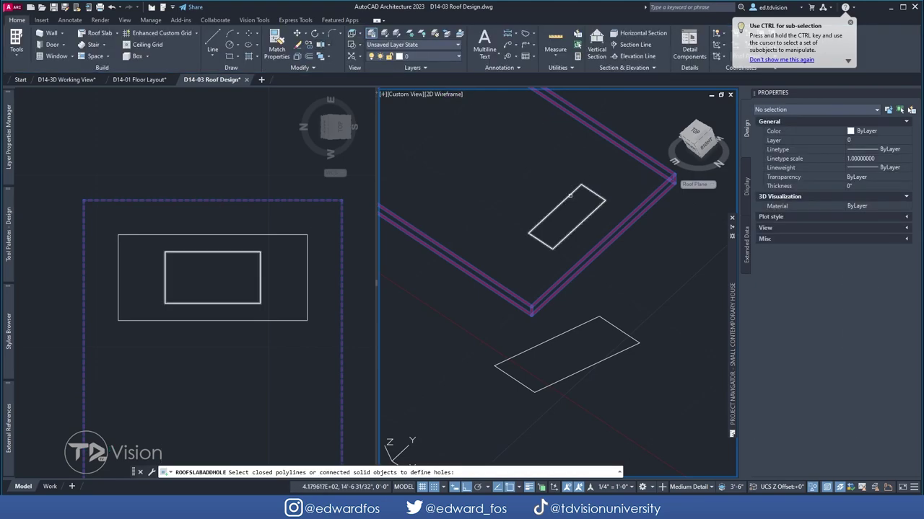
left_click(568, 195)
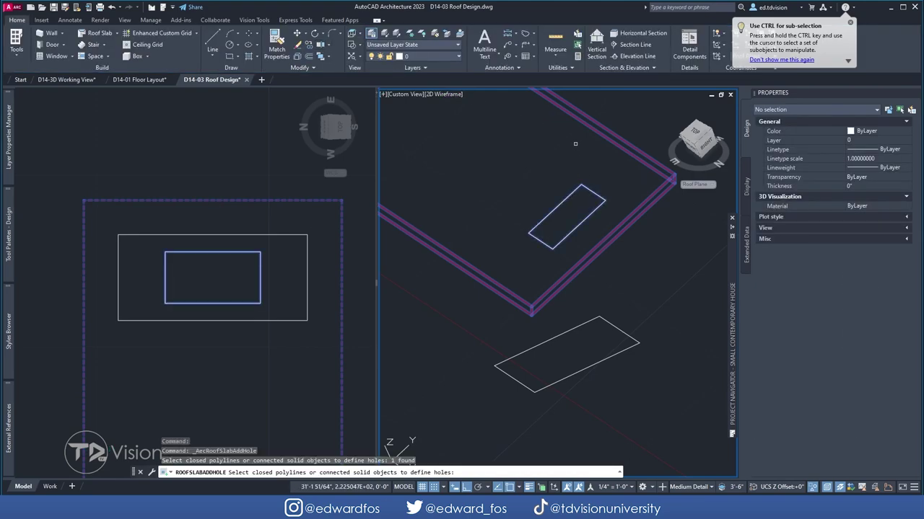
key("Return")
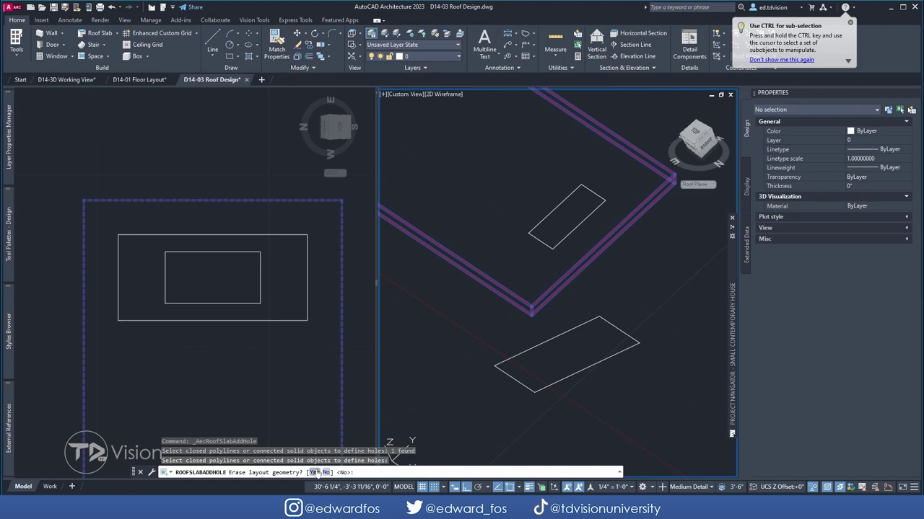
left_click(315, 472)
key("Escape")
key("Escape")
scroll(585, 187, "up", 2)
middle_click_drag(584, 188, 583, 235, "shift")
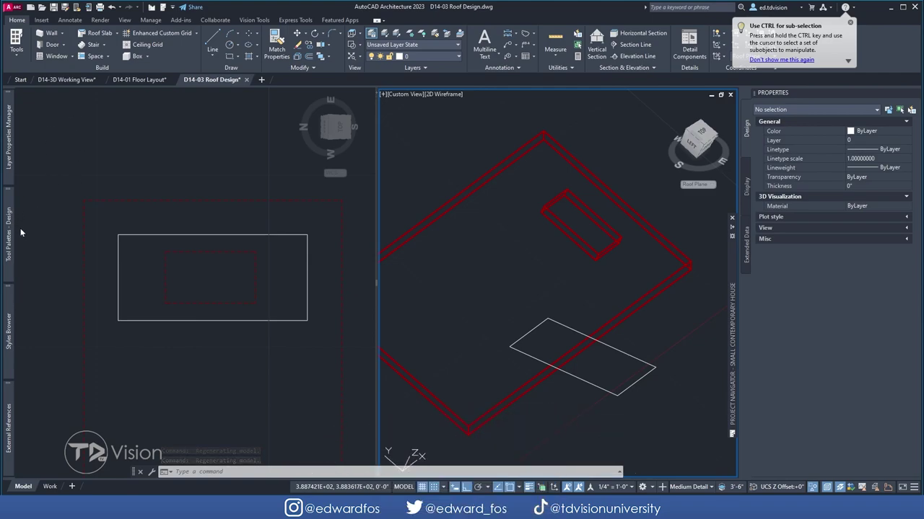
Open the Design Tools palettes, go to Windows, and pick the Picture window tool
mouse_move(10, 239)
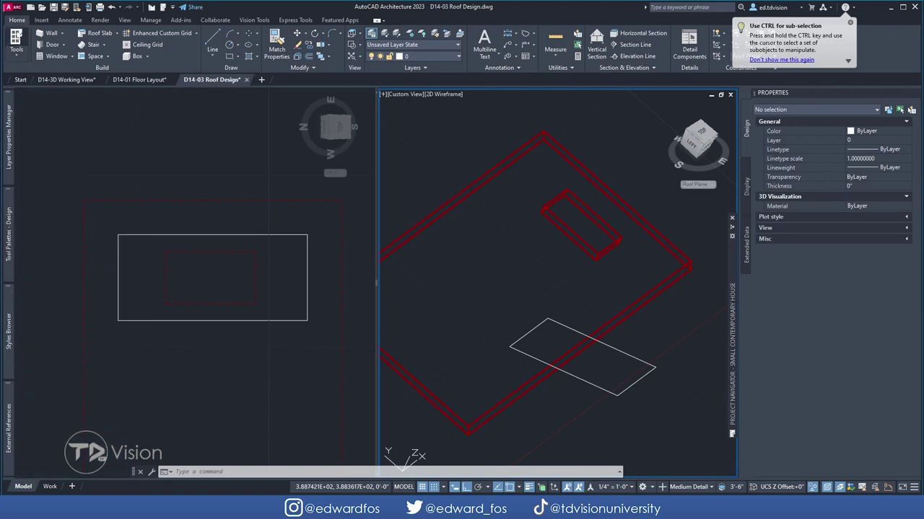
left_click(17, 58)
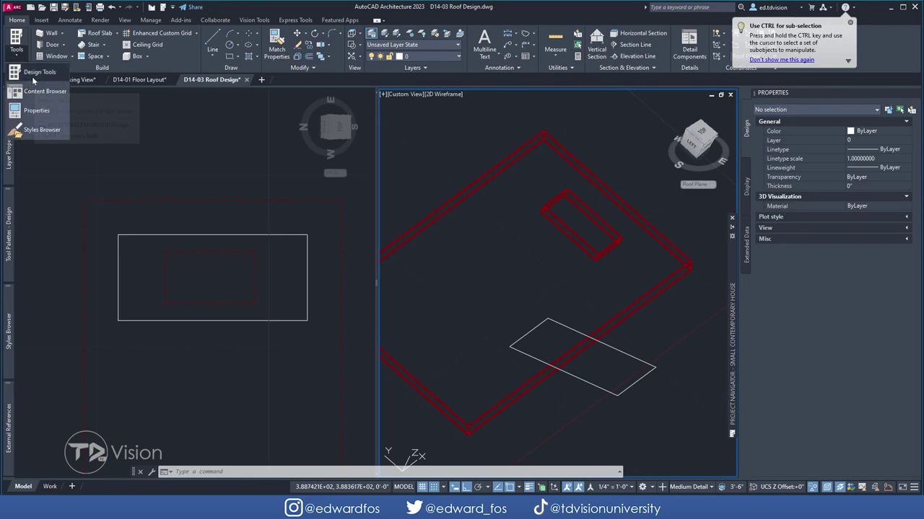
left_click(8, 255)
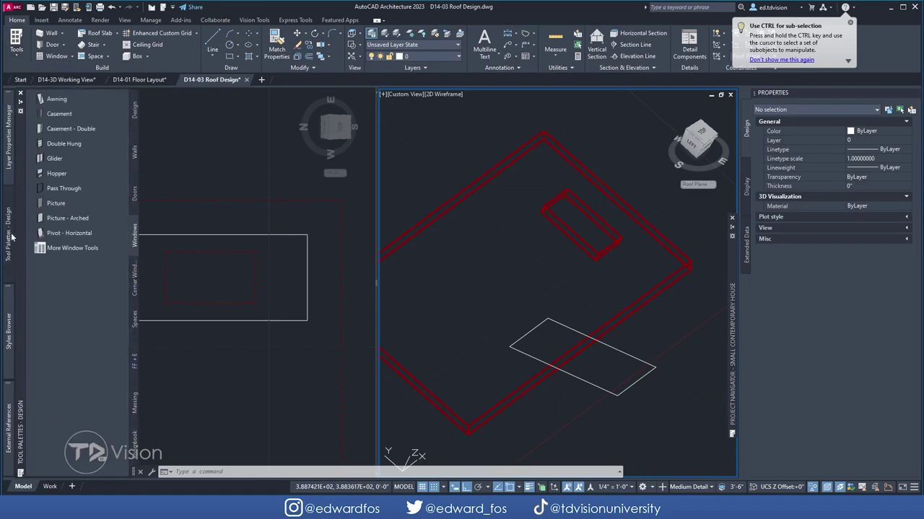
left_click(134, 116)
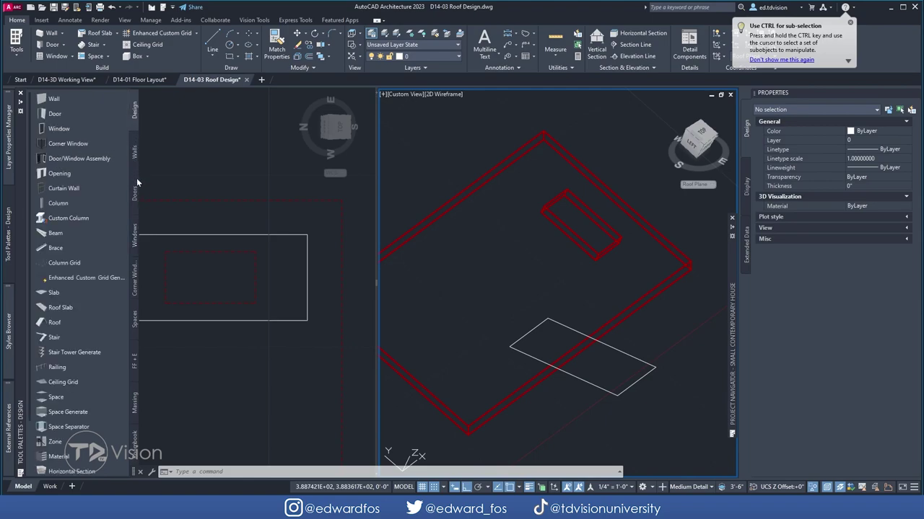
left_click(135, 236)
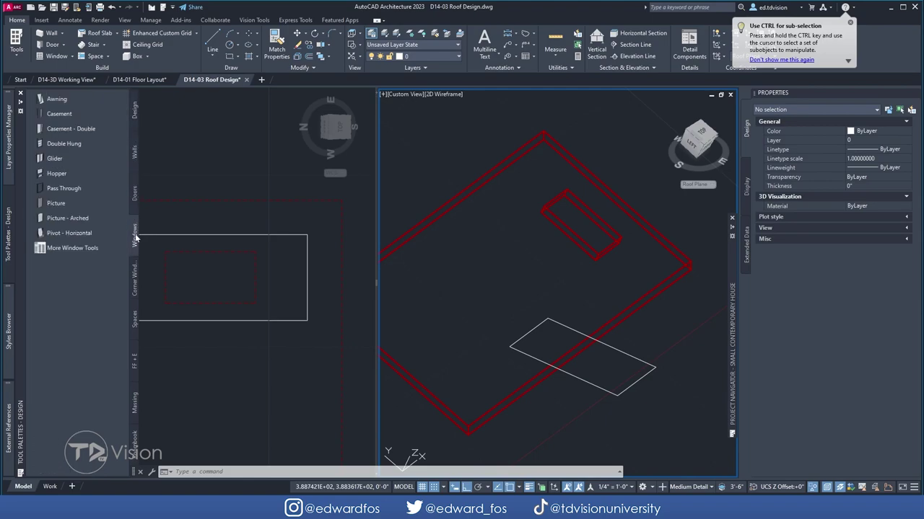
left_click(61, 203)
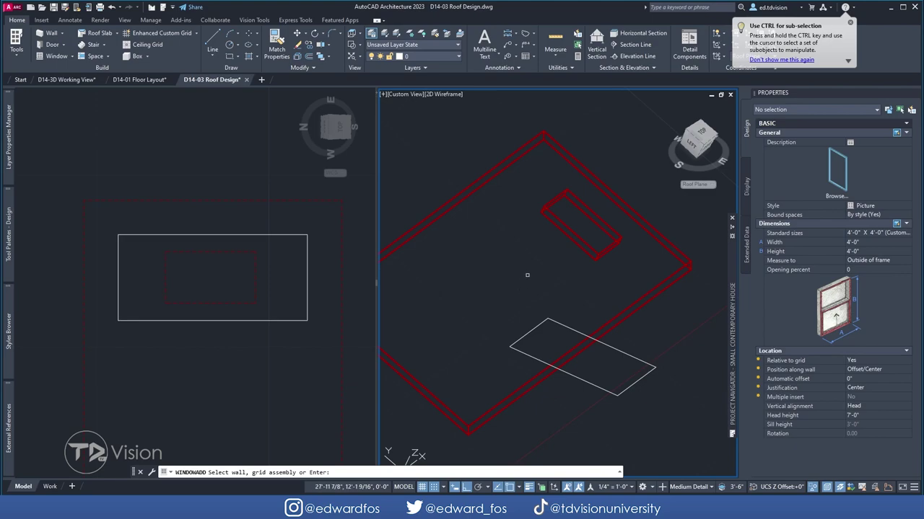
Place the Picture window freestanding, without a wall, rotated 90 degrees
key("Return")
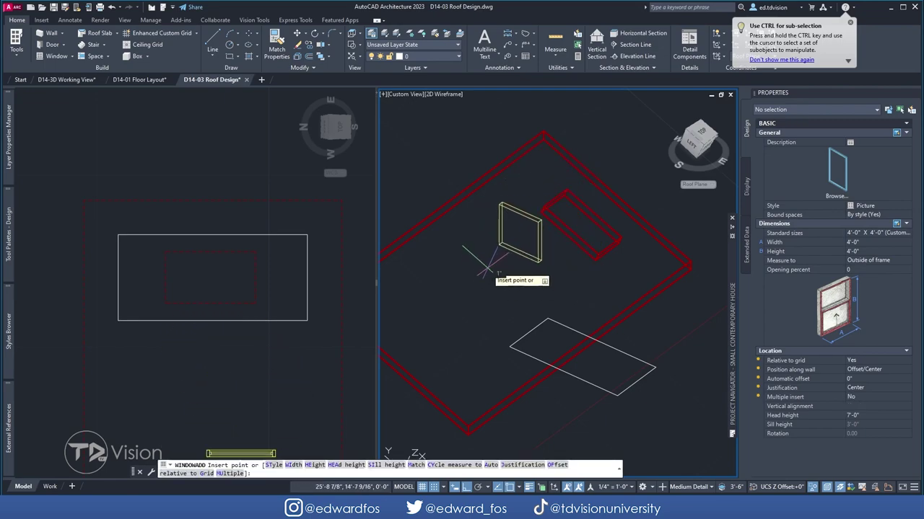
left_click(527, 233)
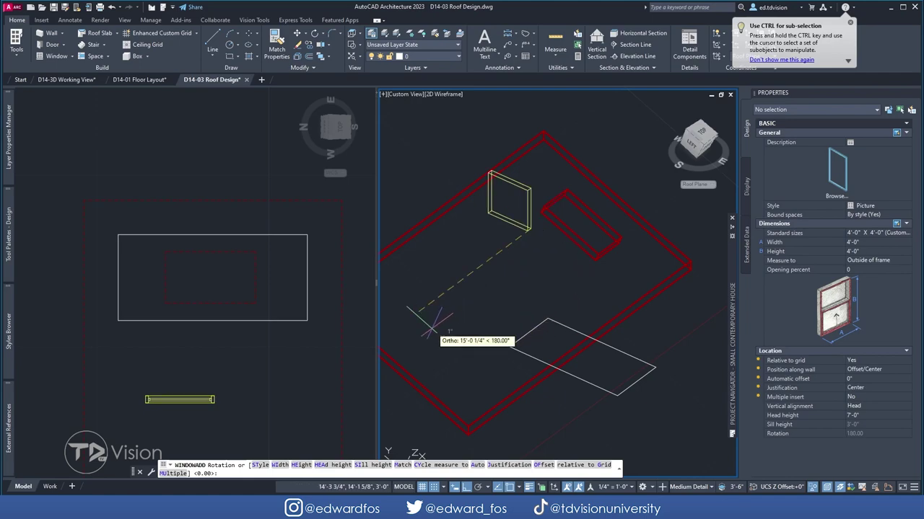
left_click(491, 186)
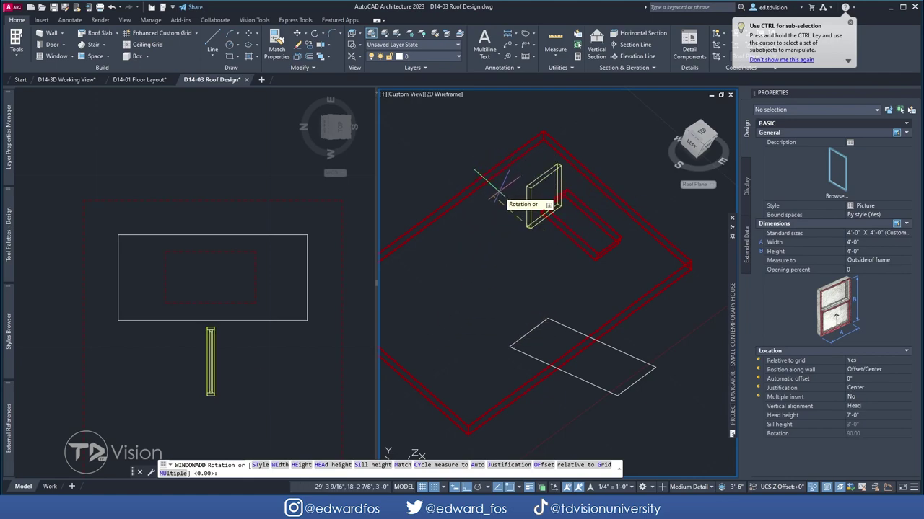
key("Escape")
Select the placed window and open its Width field in Properties
left_click(532, 209)
middle_click_drag(533, 217, 553, 258, "shift")
key("Escape")
scroll(460, 298, "up", 3)
middle_click_drag(460, 297, 476, 268, "shift")
left_click(476, 268)
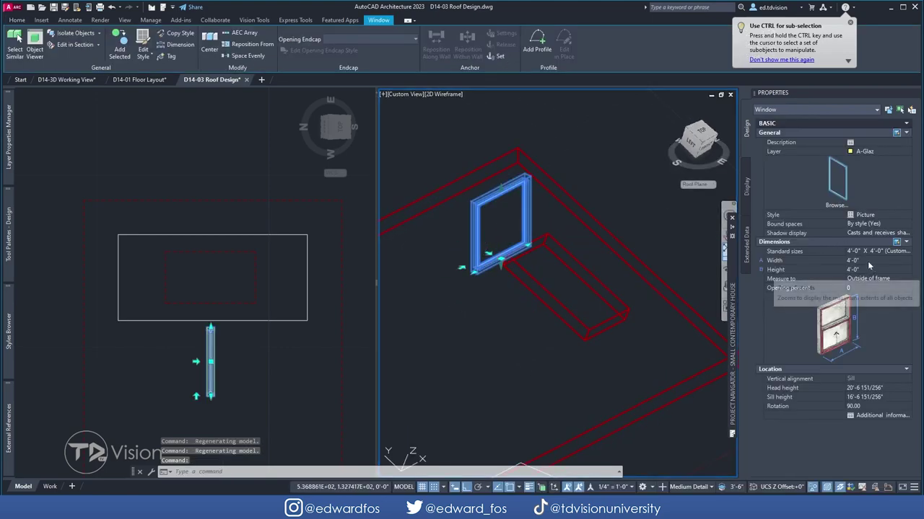
left_click(906, 260)
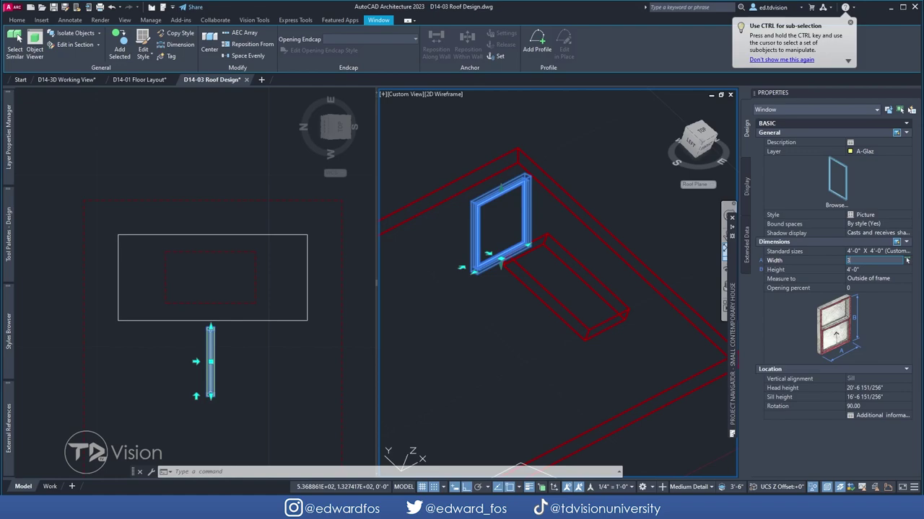
Set the Picture window's Width to 3' and Height to 6' in Properties
type("3'")
left_click(886, 273)
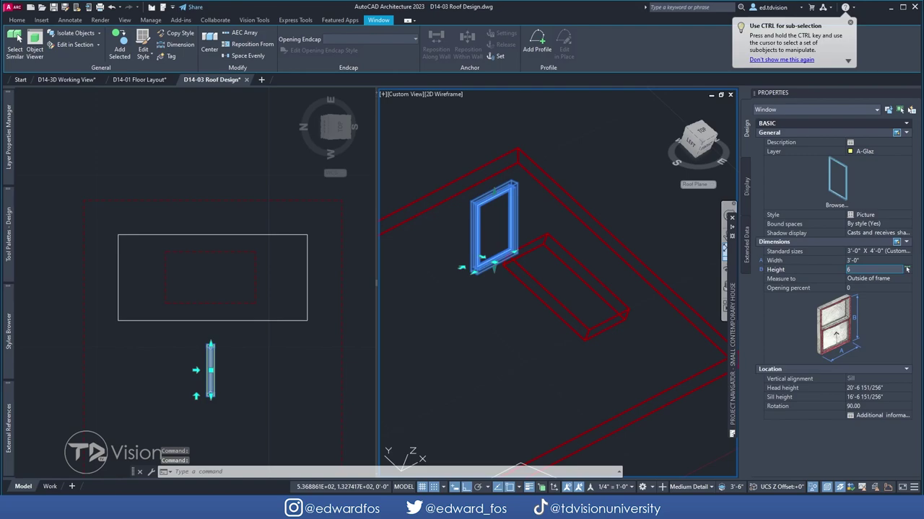
type("6'")
key("Return")
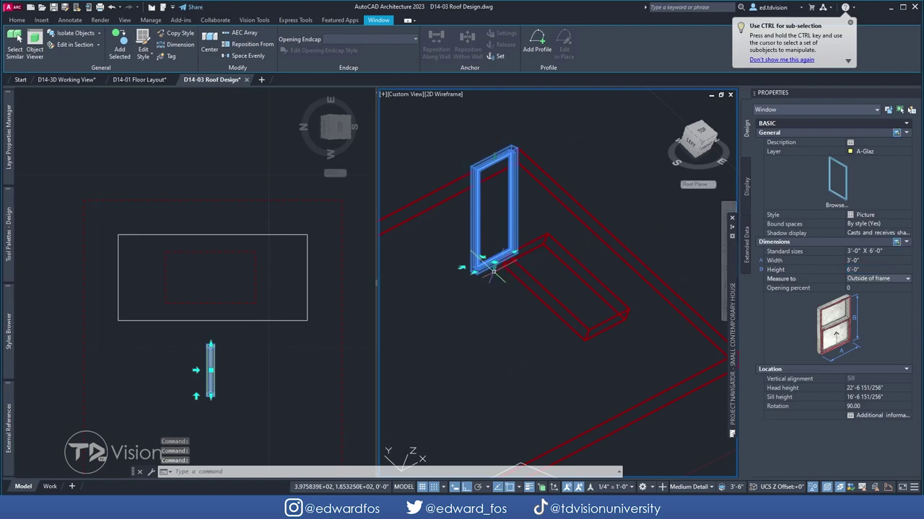
key("Escape")
key("Escape")
middle_click_drag(480, 288, 553, 262, "shift")
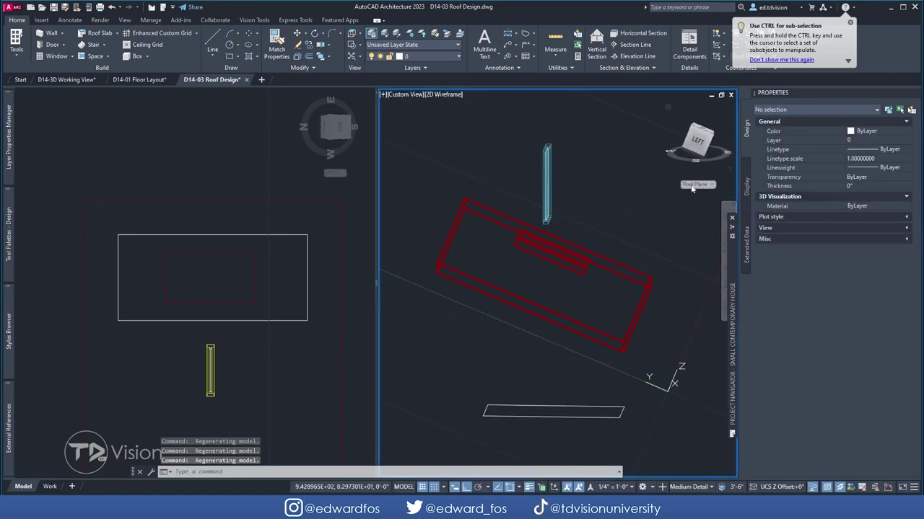
Set the UCS to Top, then reset it to World from the viewport, and orbit
left_click(125, 20)
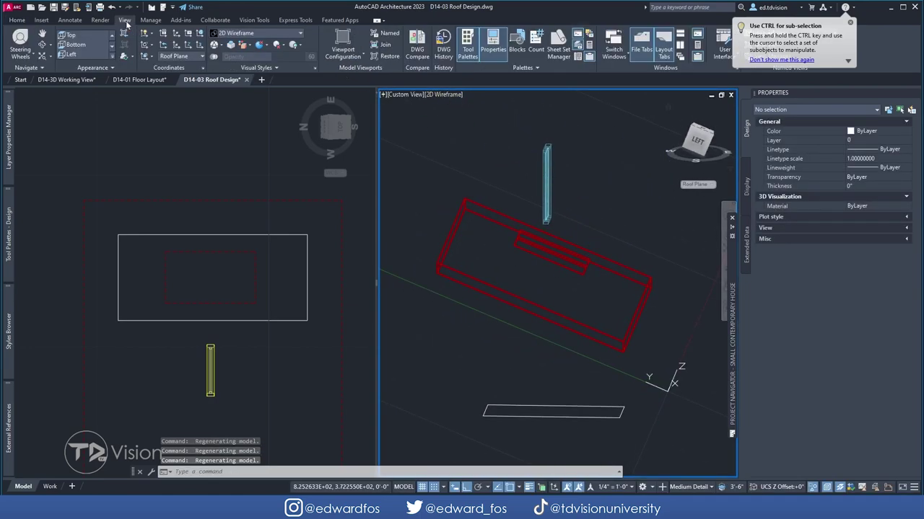
left_click(197, 56)
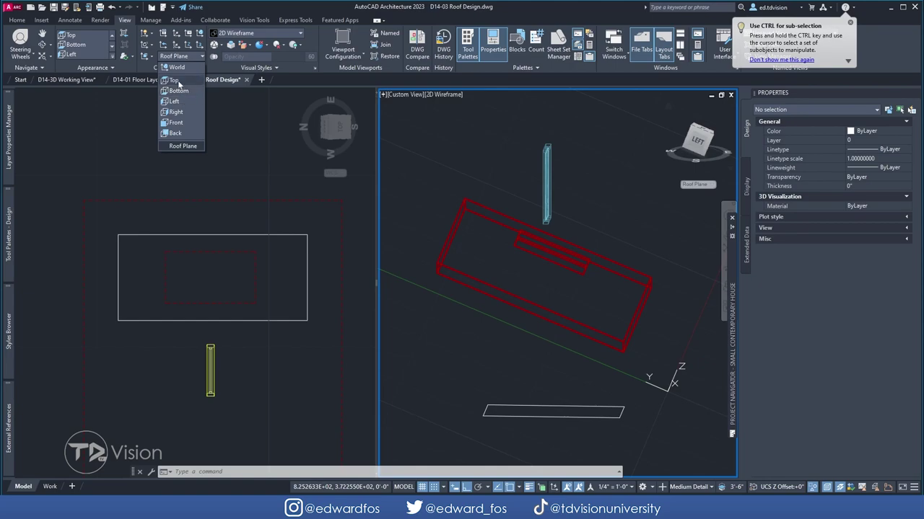
left_click(178, 81)
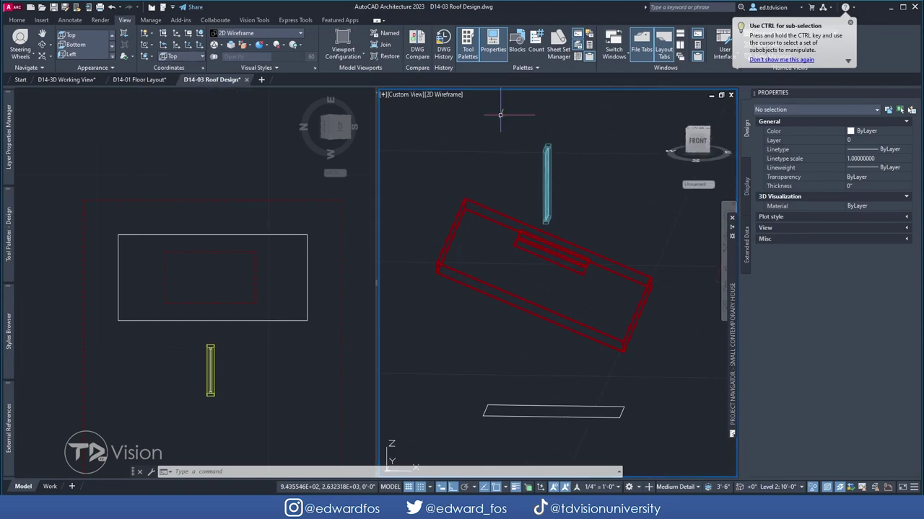
left_click(695, 185)
left_click(719, 196)
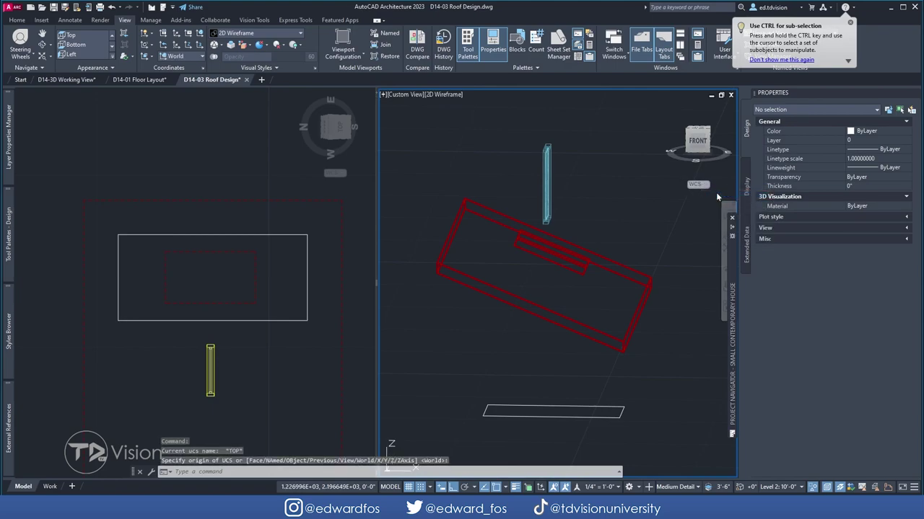
middle_click_drag(648, 192, 692, 189, "shift")
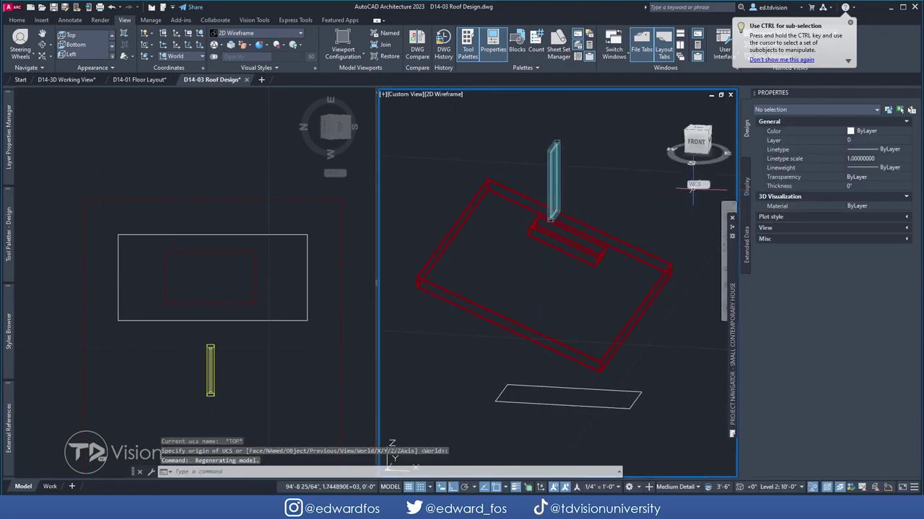
Set the UCS to Front from the preset list and orbit the model
left_click(181, 57)
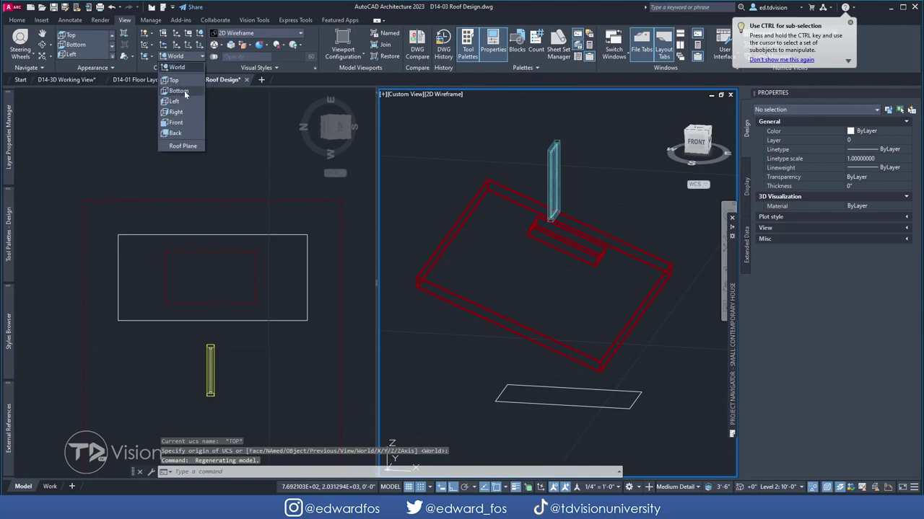
left_click(573, 119)
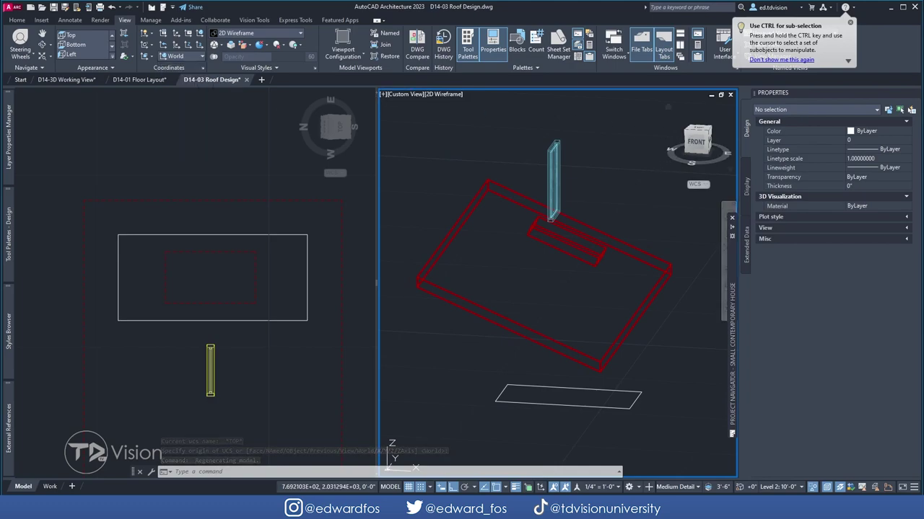
left_click(177, 57)
left_click(179, 126)
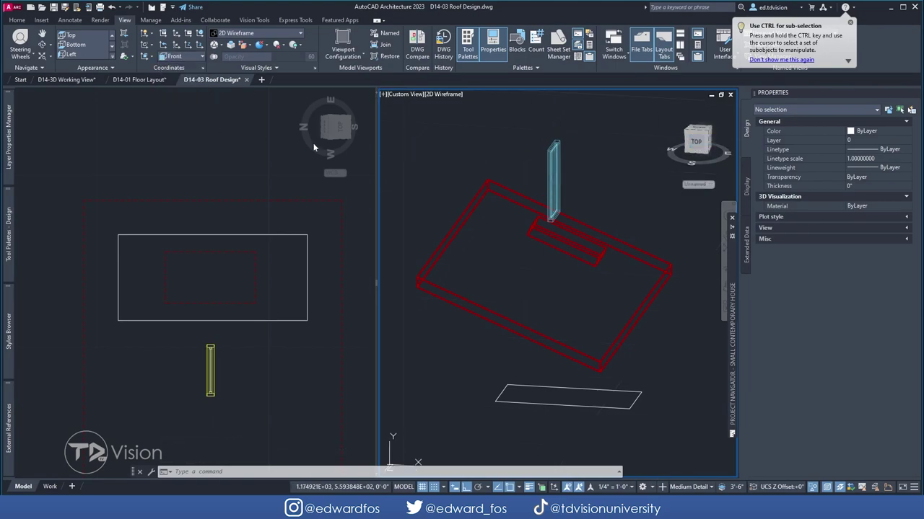
middle_click_drag(552, 264, 459, 268, "shift")
scroll(534, 267, "down", 5)
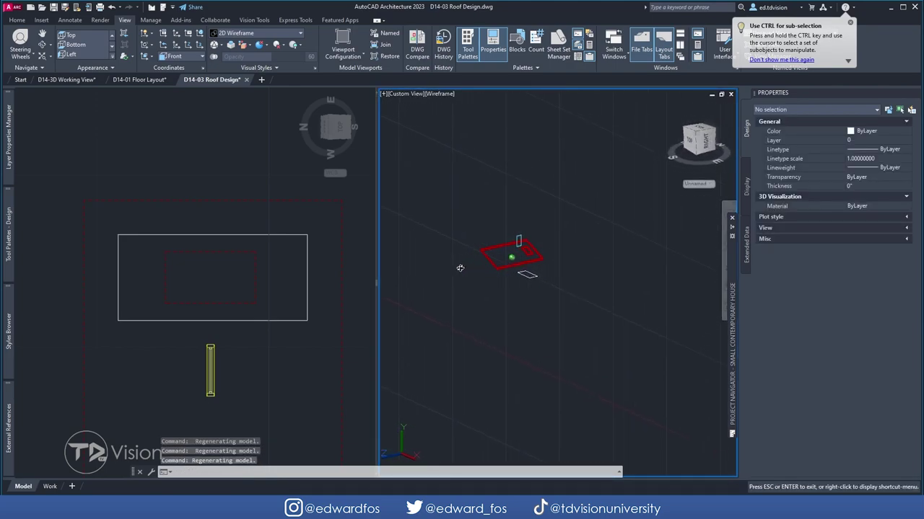
Switch to the Front view on the ViewCube and pan toward the window
left_click(697, 141)
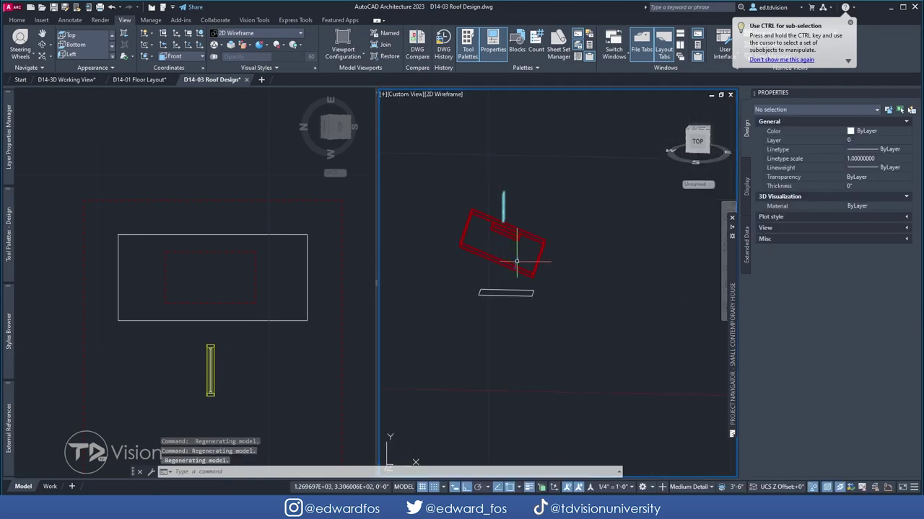
left_click(697, 146)
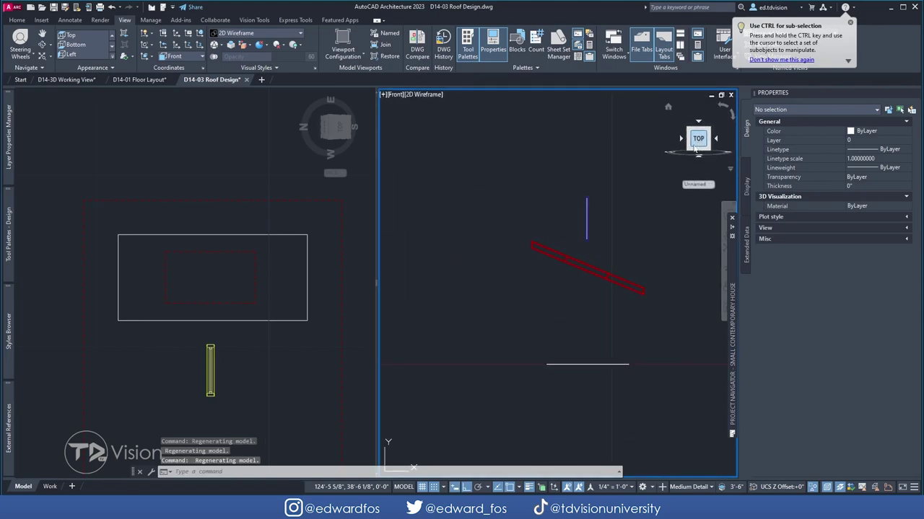
scroll(595, 235, "up", 1)
scroll(588, 227, "down", 1)
middle_click_drag(590, 226, 548, 237)
Move the window from its bottom corner down onto the roof slab with Ortho off
left_click(507, 223)
type("m")
key("Return")
scroll(513, 238, "up", 2)
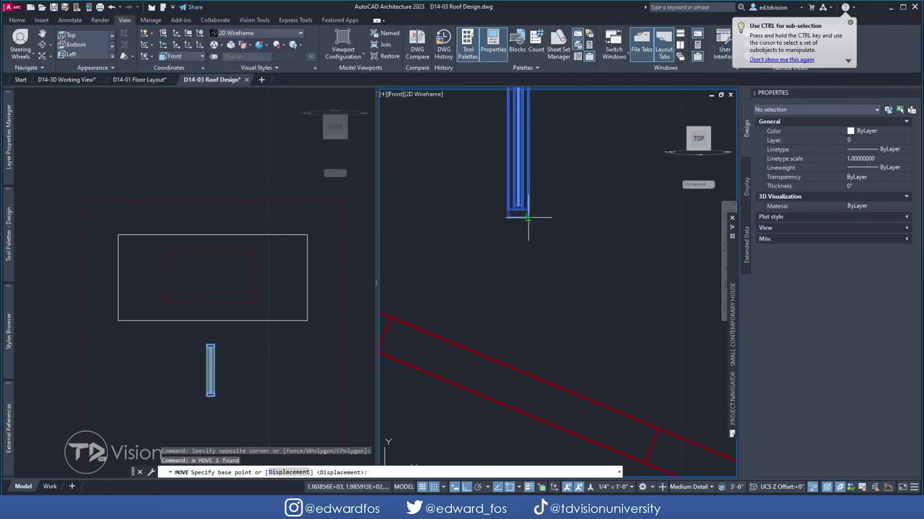
left_click(528, 217)
middle_click_drag(553, 283, 542, 257)
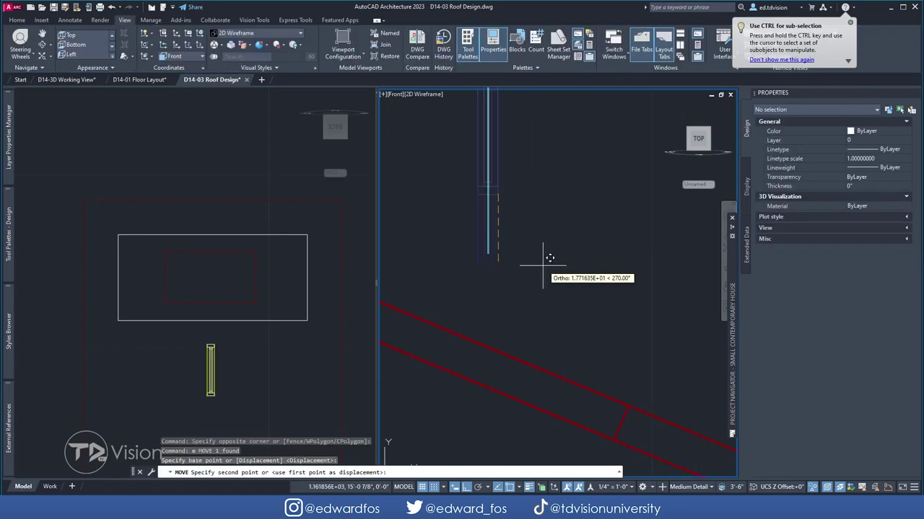
left_click(466, 487)
middle_click_drag(577, 364, 530, 324)
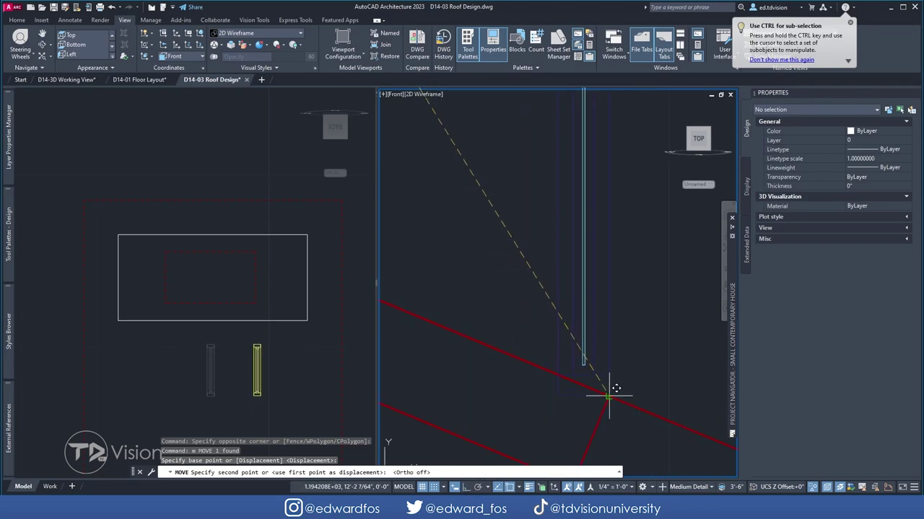
scroll(603, 375, "down", 2)
left_click(591, 394)
left_click(588, 309)
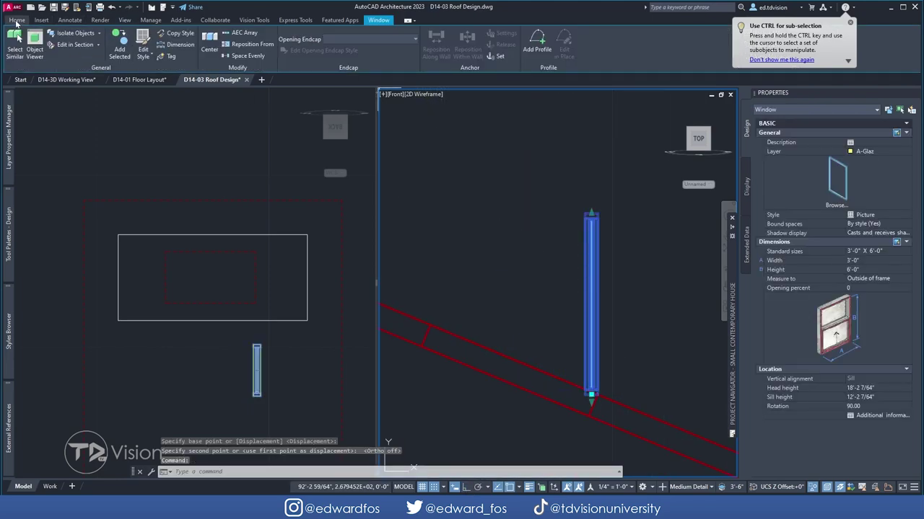
Start Rotate on the window with its lower corner as the pivot
left_click(17, 20)
left_click(316, 36)
scroll(617, 375, "up", 3)
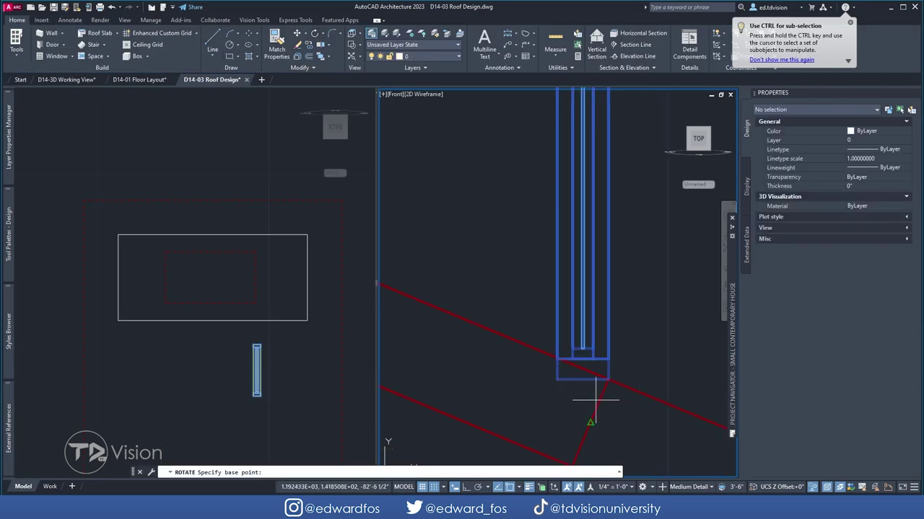
left_click(615, 367)
scroll(616, 368, "down", 5)
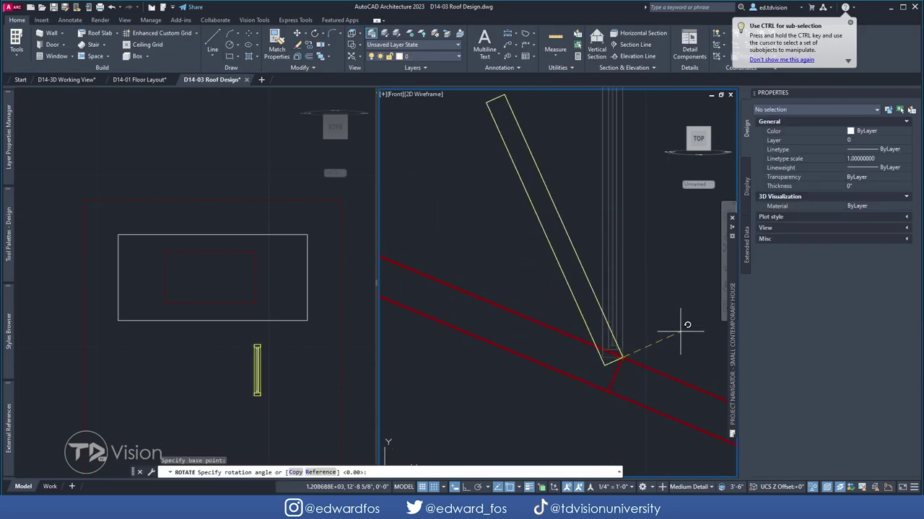
scroll(645, 270, "down", 4)
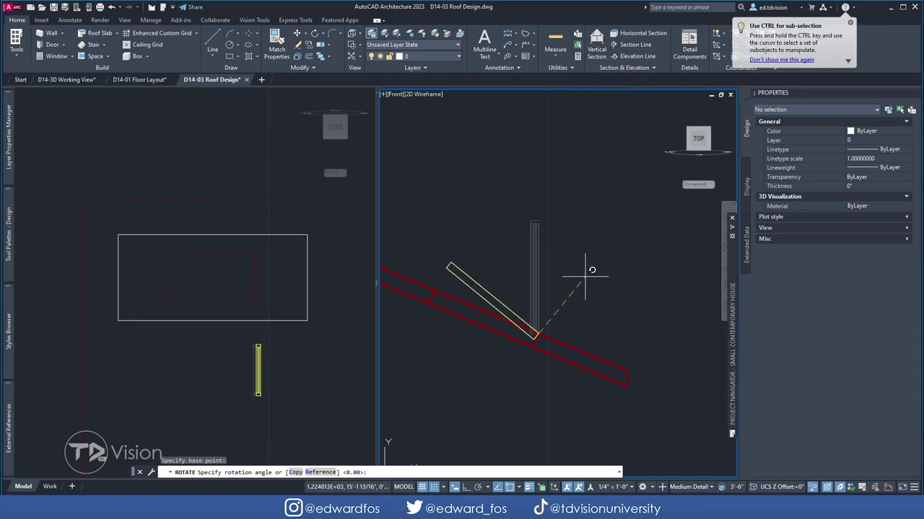
Use a Reference angle along the window to swing it onto the roof slope
left_click(318, 473)
scroll(540, 340, "up", 3)
left_click(508, 274)
scroll(522, 295, "down", 3)
scroll(526, 216, "up", 3)
left_click(473, 232)
scroll(530, 217, "down", 3)
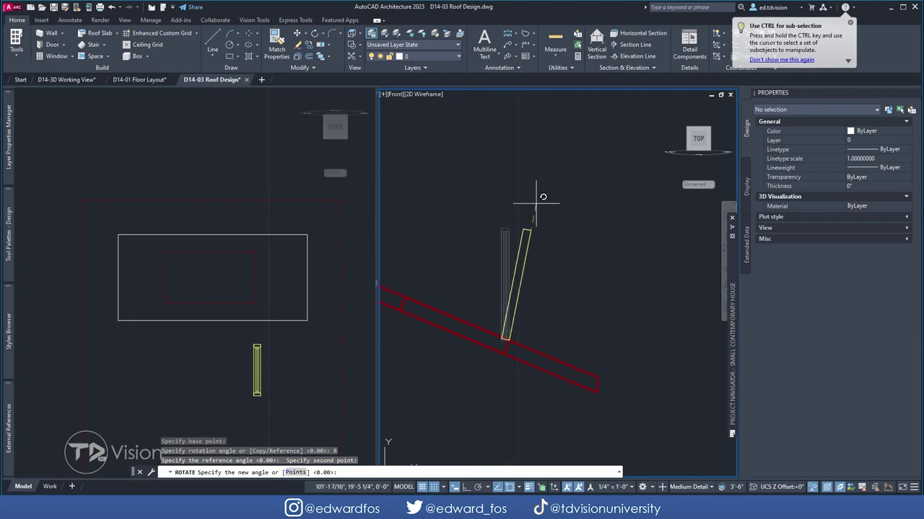
middle_click_drag(420, 206, 619, 190)
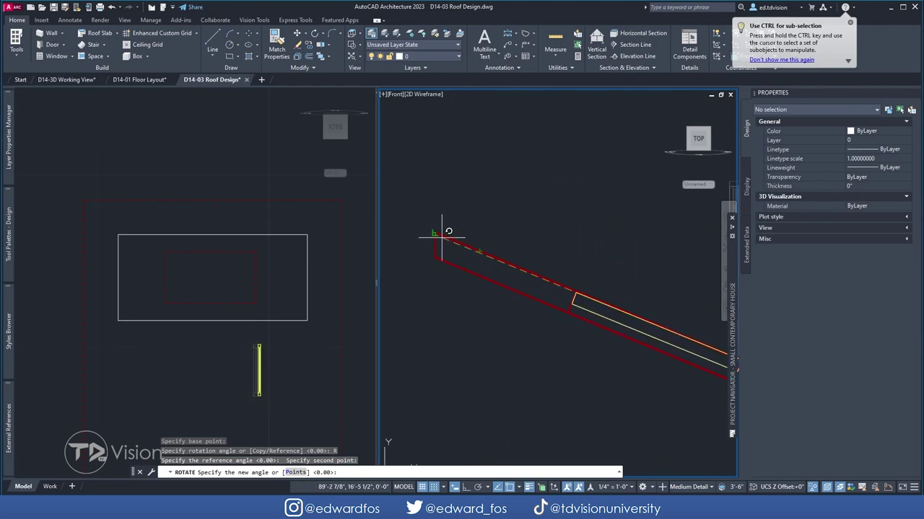
key("Escape")
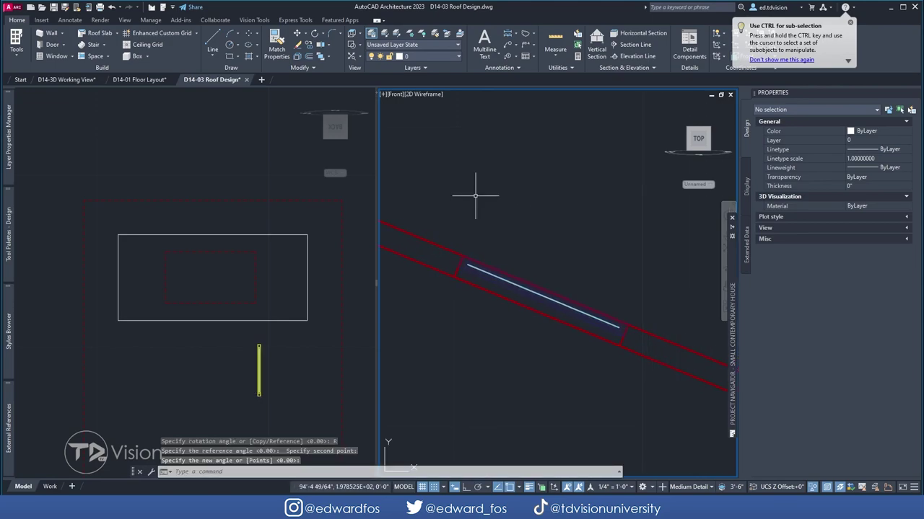
key("Escape")
scroll(478, 241, "down", 3)
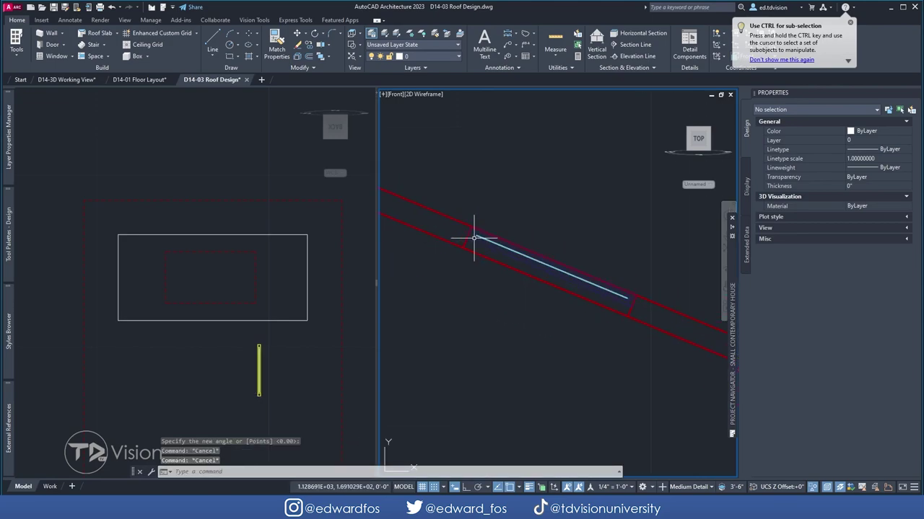
left_click(562, 265)
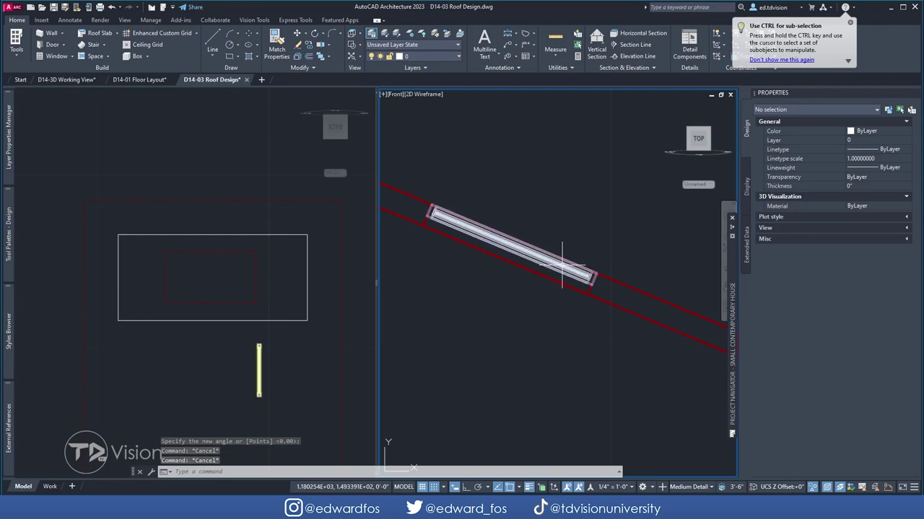
scroll(483, 271, "down", 3)
left_click(505, 262)
key("Escape")
middle_click_drag(570, 253, 530, 277, "shift")
left_click(547, 318)
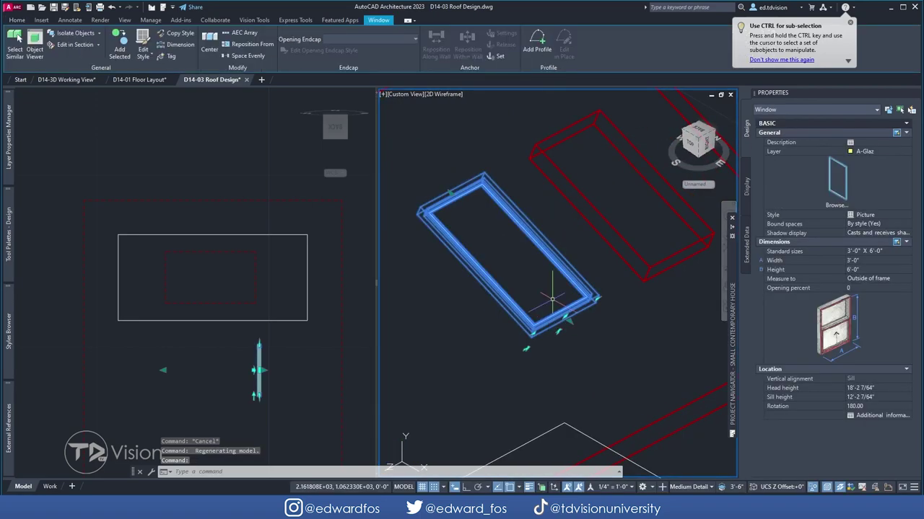
type("m")
key("Return")
scroll(538, 315, "up", 5)
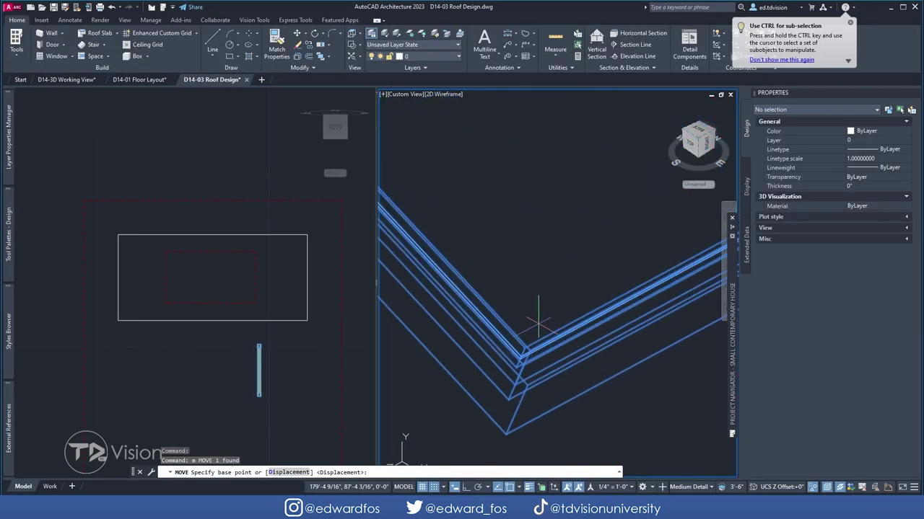
scroll(538, 316, "down", 3)
middle_click_drag(539, 315, 462, 267, "shift")
scroll(462, 267, "down", 3)
scroll(434, 239, "up", 5)
middle_click_drag(435, 239, 449, 236)
left_click(441, 261)
scroll(441, 261, "down", 3)
scroll(438, 252, "up", 5)
scroll(436, 240, "down", 1)
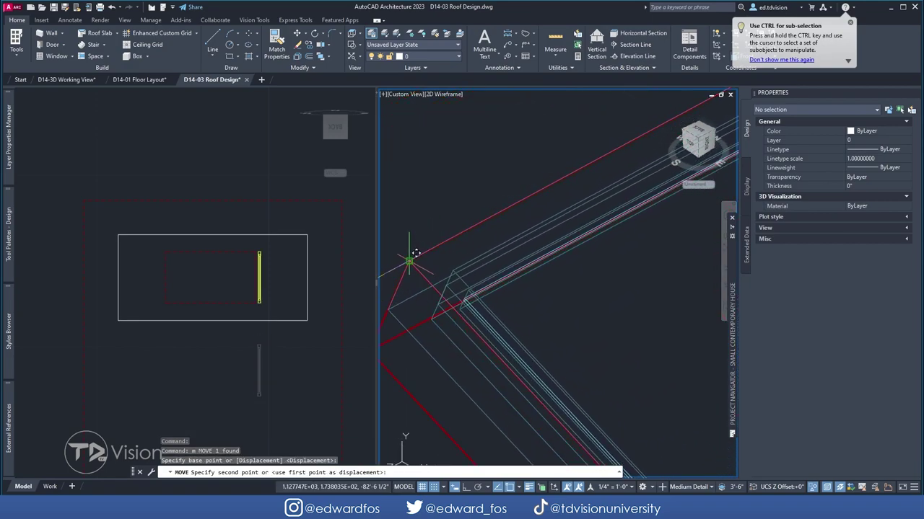
scroll(469, 266, "down", 3)
key("Escape")
key("Escape")
scroll(473, 271, "up", 1)
middle_click_drag(473, 271, 520, 254, "shift")
middle_click_drag(462, 245, 429, 253, "shift")
scroll(428, 252, "up", 3)
scroll(428, 253, "down", 2)
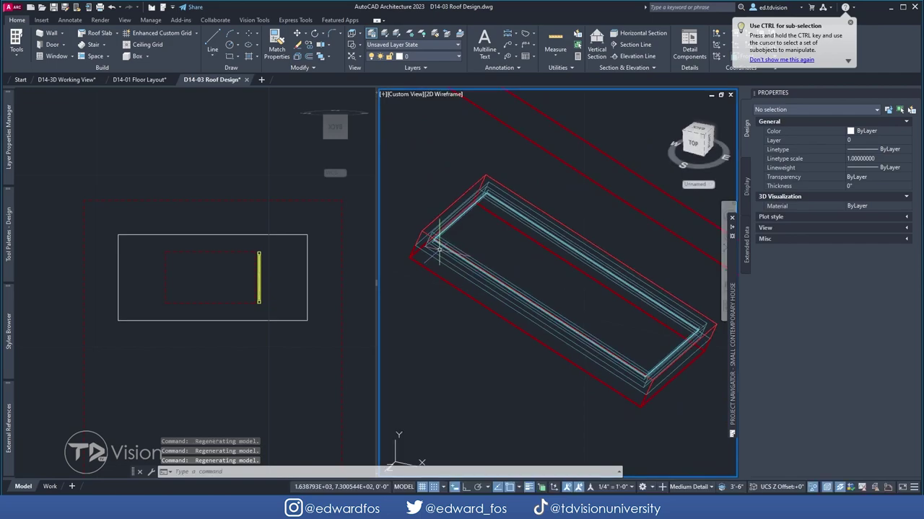
left_click(696, 148)
left_click(725, 106)
scroll(546, 251, "up", 5)
middle_click_drag(546, 259, 537, 232)
Measure the roof slab thickness with an aligned dimension reading 9 1/4"
left_click(517, 40)
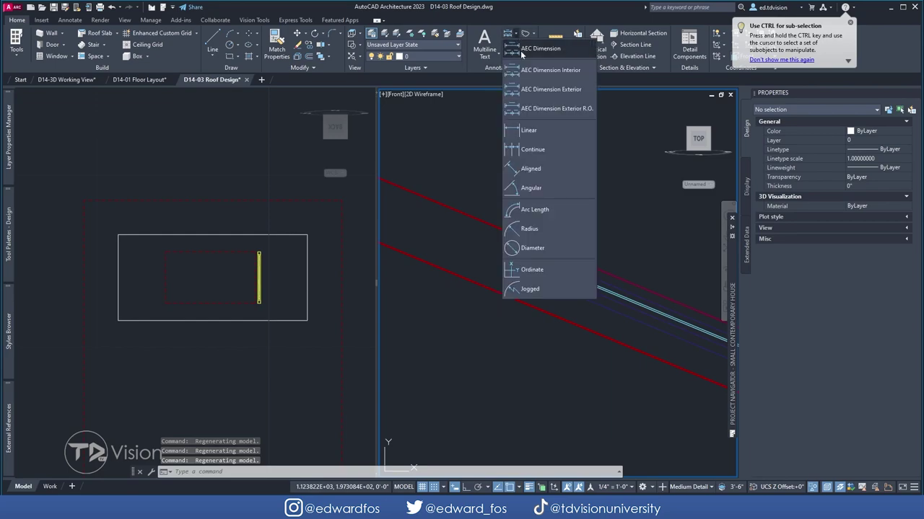
left_click(528, 171)
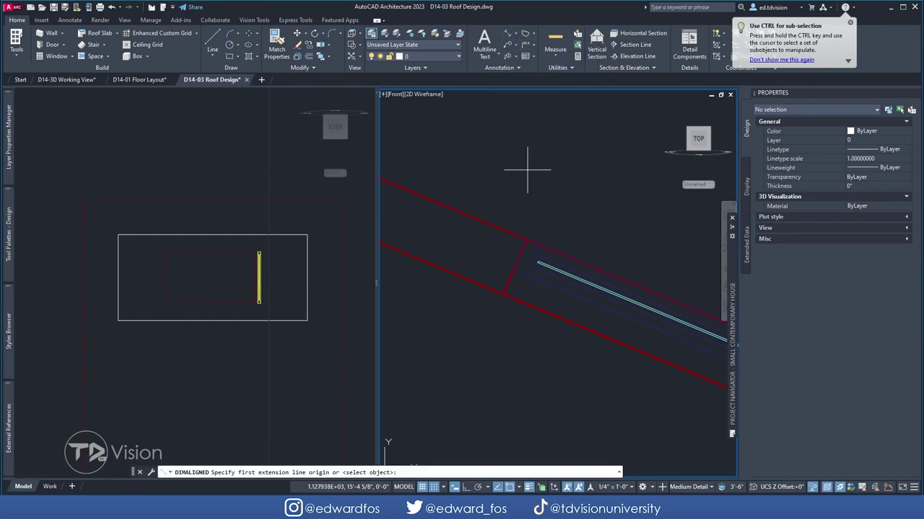
left_click(526, 241)
left_click(503, 294)
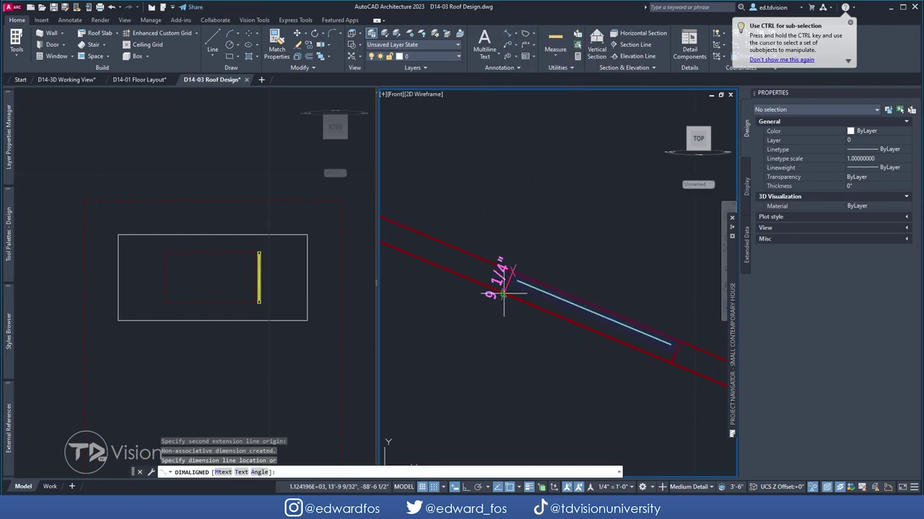
left_click(477, 223)
key("Escape")
key("Escape")
Edit the Picture window style so its frame depth B is 9-1/4"
scroll(525, 239, "up", 3)
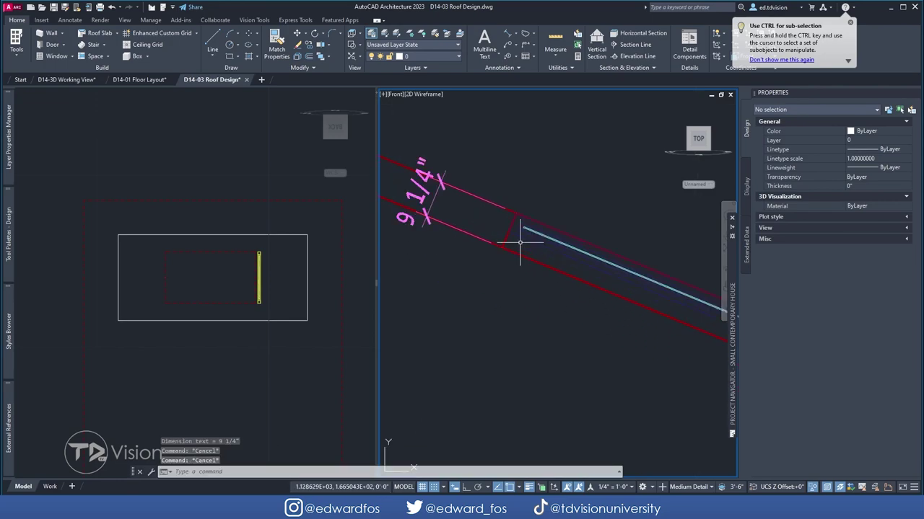
left_click(525, 236)
scroll(528, 234, "down", 1)
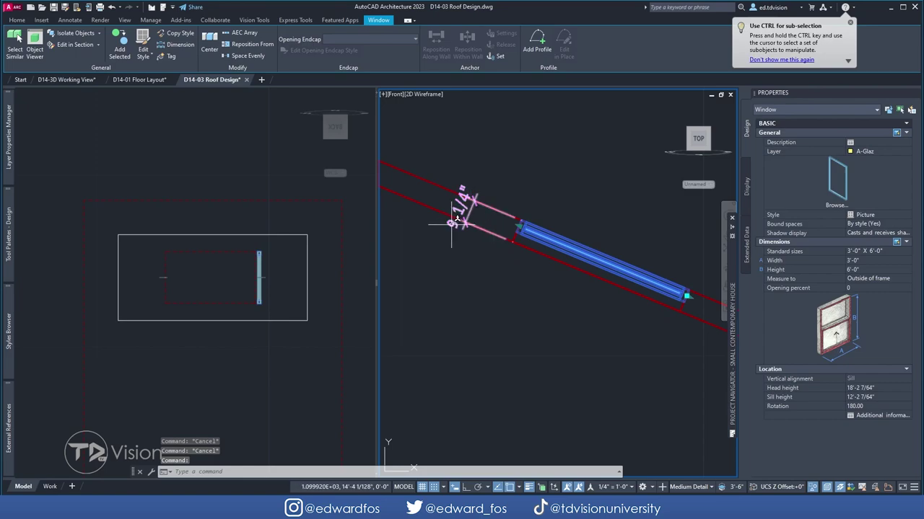
scroll(459, 215, "up", 2)
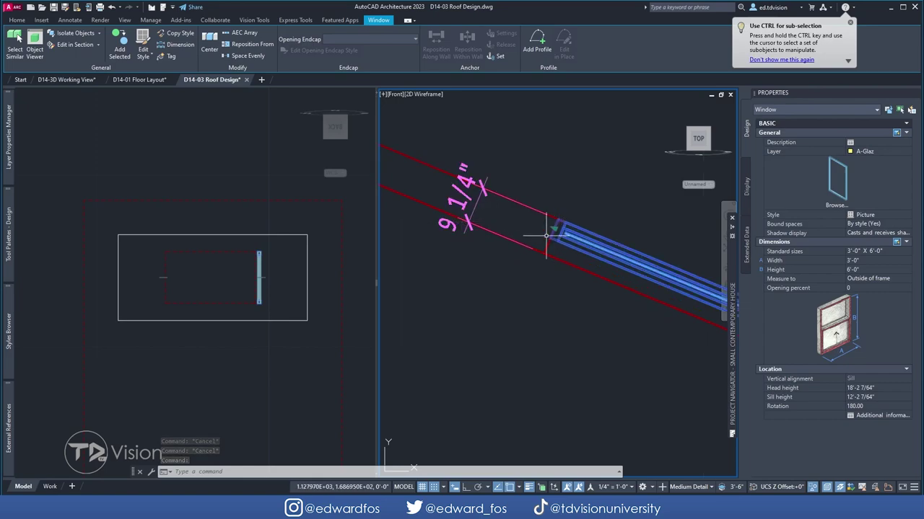
left_click(148, 44)
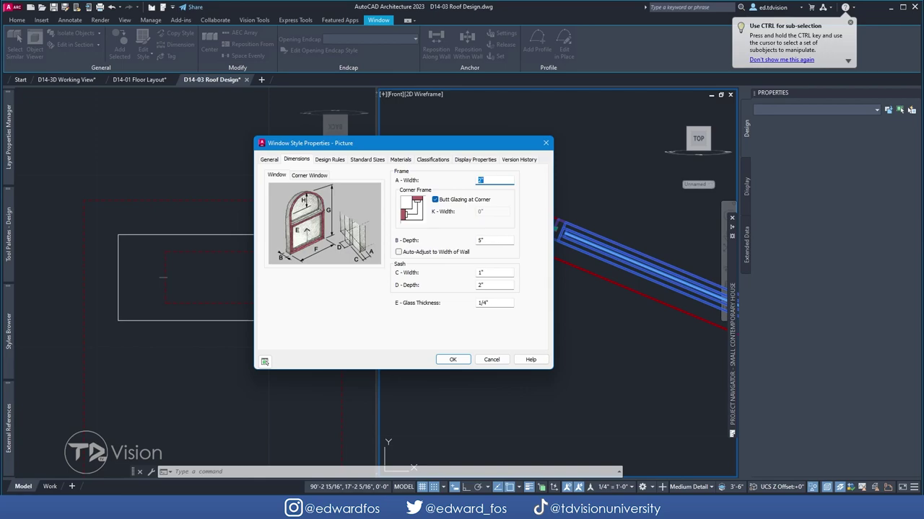
left_click_drag(440, 150, 275, 145)
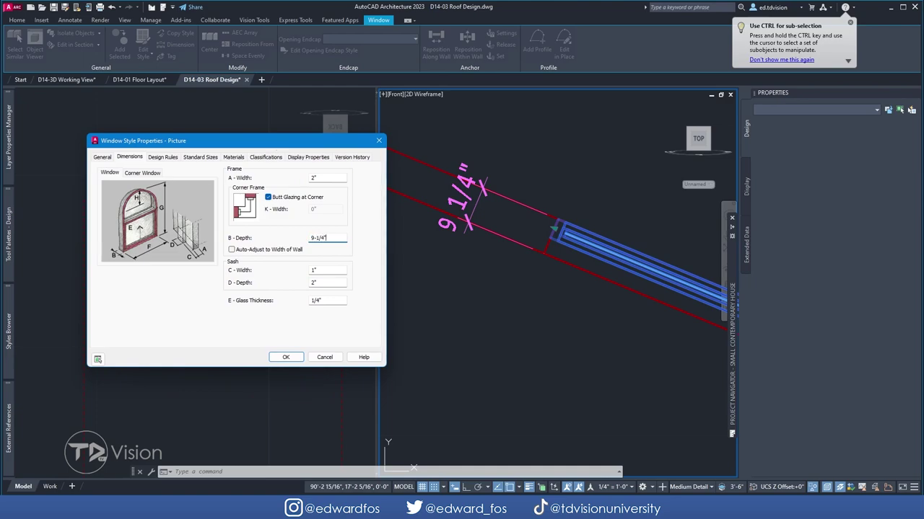
left_click(289, 358)
key("Escape")
key("Escape")
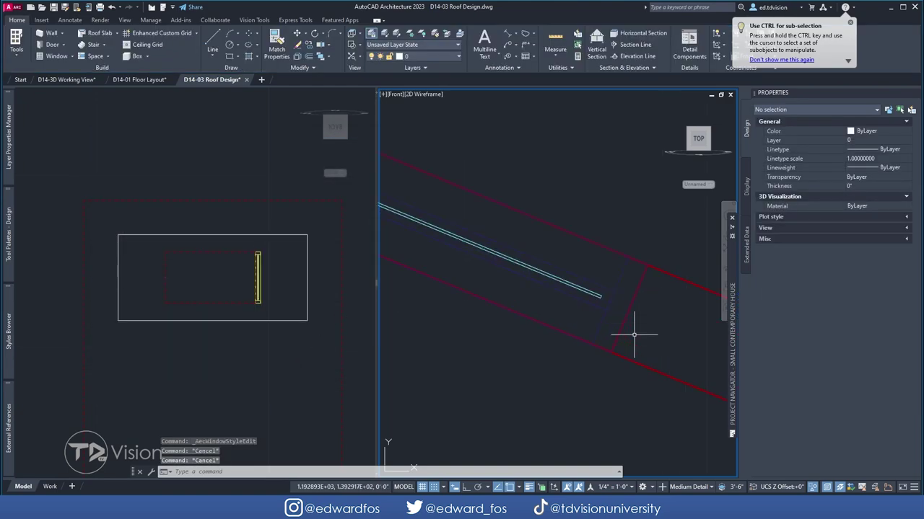
Orbit the Front viewport into 3D, shade it Conceptual, and inspect the roof skylight
scroll(621, 314, "down", 2)
mouse_move(584, 293)
middle_mouse_down("shift")
mouse_move(546, 268)
mouse_move(592, 334)
mouse_move(618, 264)
mouse_move(563, 254)
mouse_move(552, 286)
mouse_move(527, 308)
mouse_move(570, 291)
middle_mouse_up("shift")
scroll(562, 254, "up", 3)
key("Escape")
key("Escape")
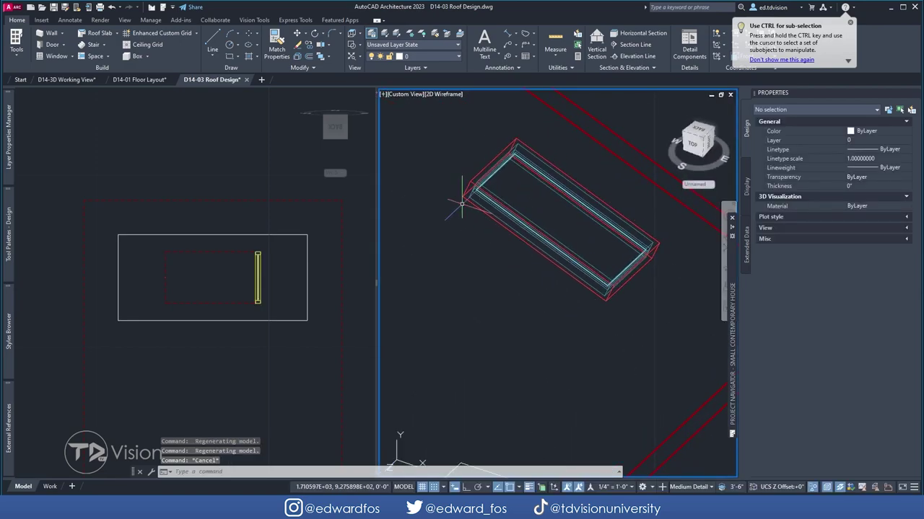
left_click(446, 94)
left_click(466, 127)
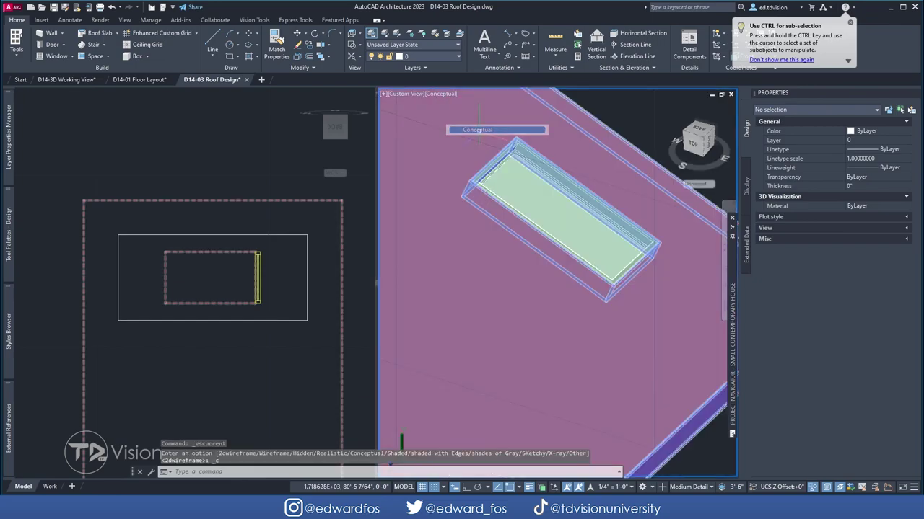
middle_click_drag(602, 264, 630, 202, "shift")
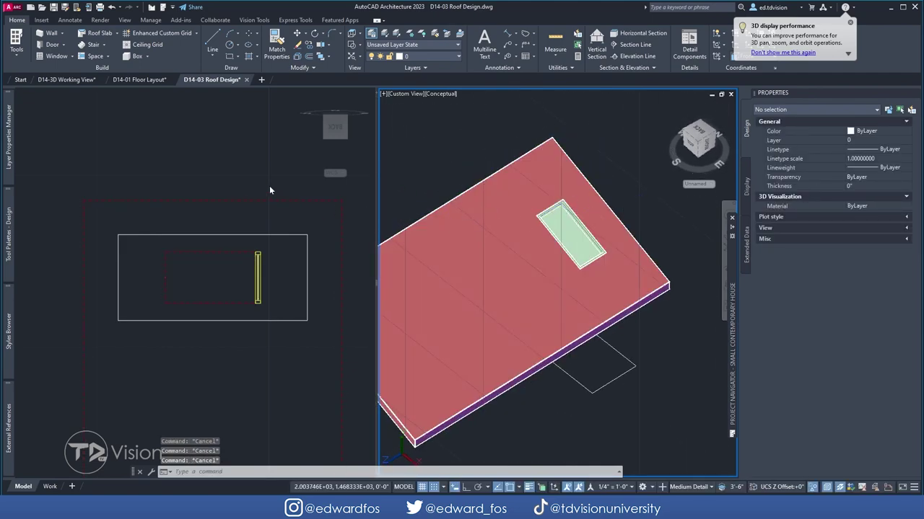
Make the Top plan viewport active and select the skylight window
left_click(202, 216)
scroll(212, 252, "down", 5)
middle_click_drag(236, 274, 209, 228)
scroll(217, 220, "up", 7)
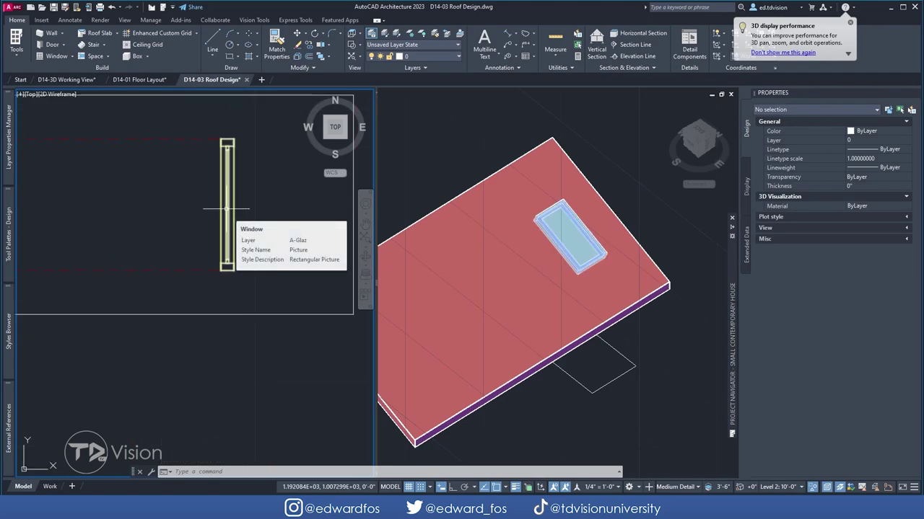
left_click(227, 209)
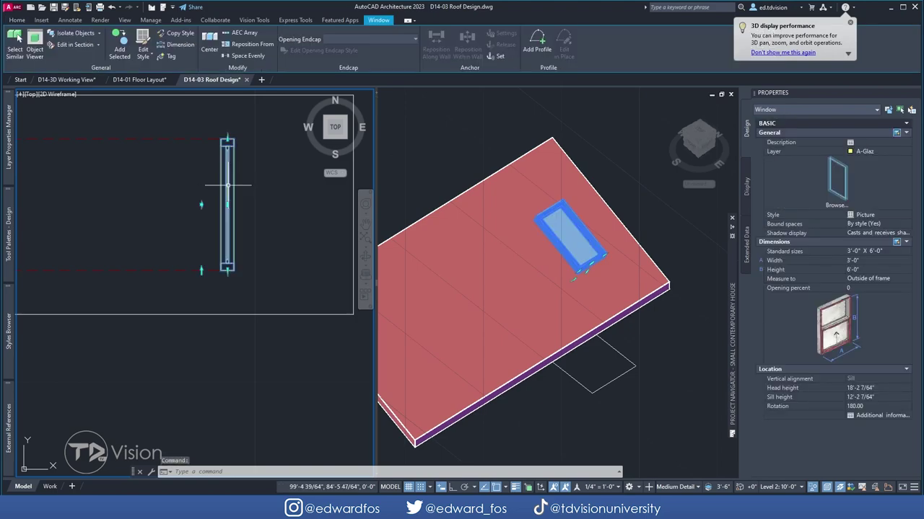
Reselect the skylight window in plan and recentre the view on it
scroll(218, 184, "down", 2)
scroll(217, 211, "down", 2)
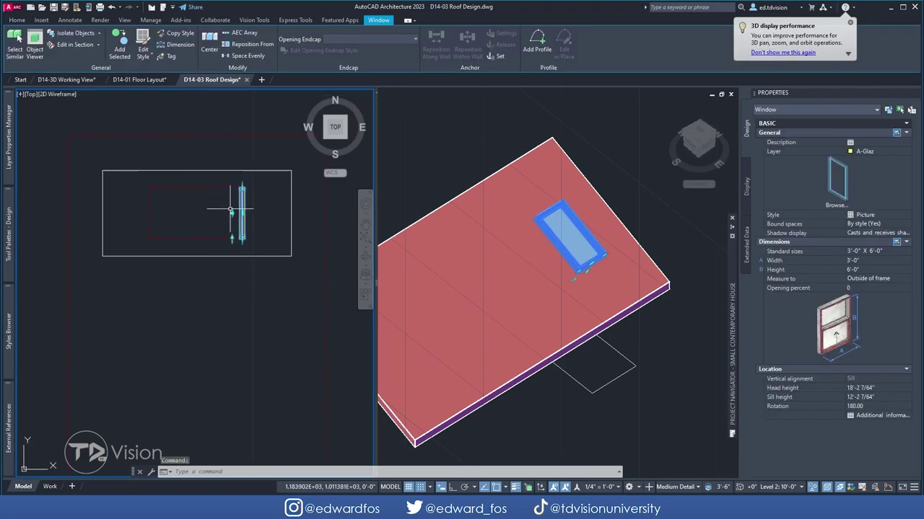
scroll(230, 210, "up", 2)
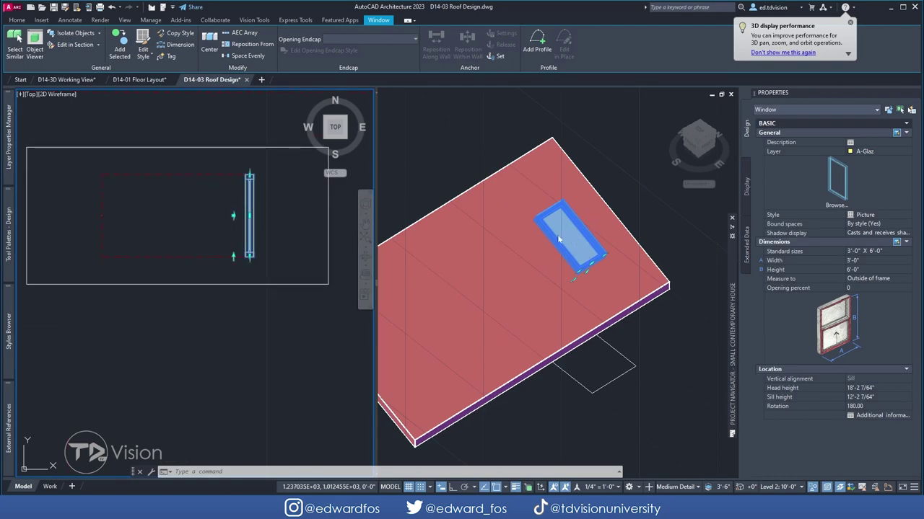
left_click(196, 231)
left_click(185, 215)
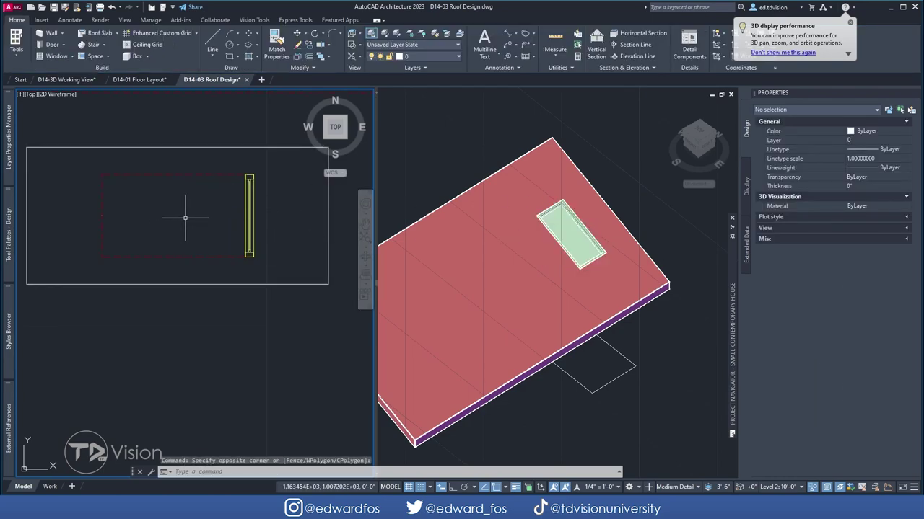
left_click(246, 197)
scroll(249, 201, "up", 4)
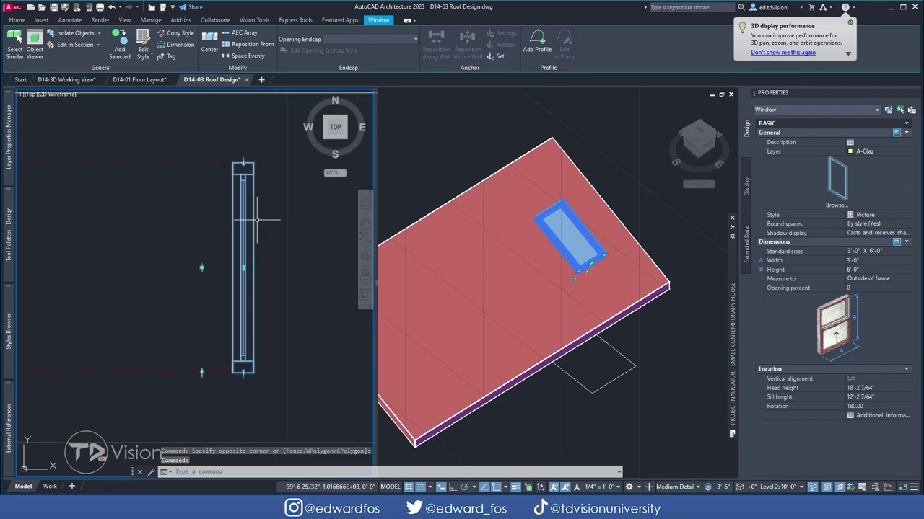
middle_click_drag(268, 200, 240, 209)
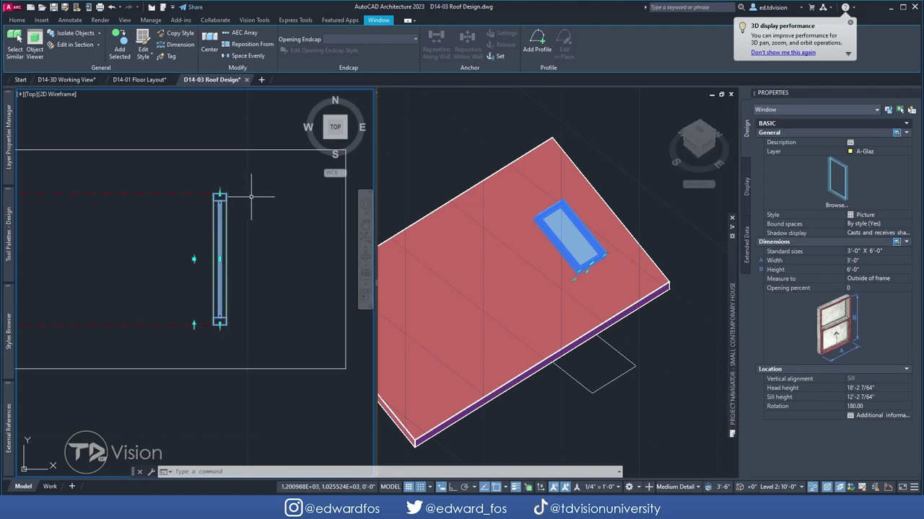
scroll(220, 241, "down", 2)
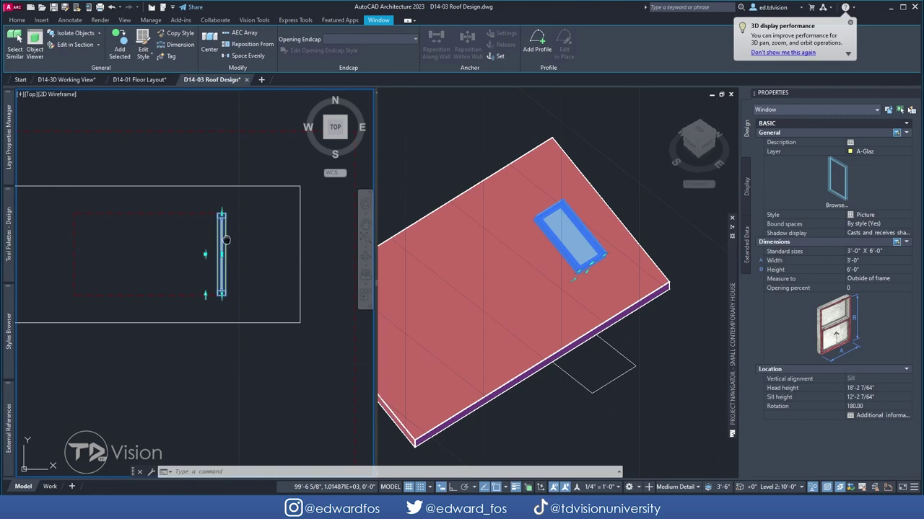
middle_click_drag(246, 234, 258, 241)
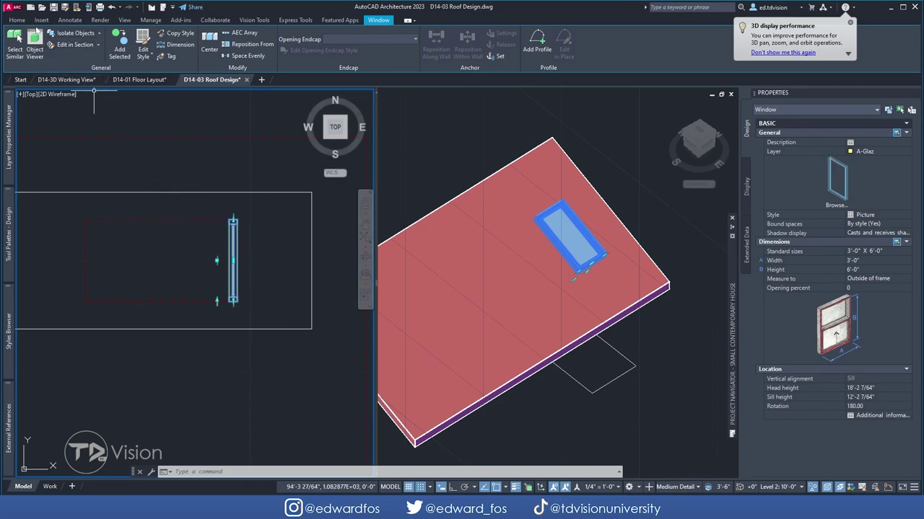
left_click(16, 20)
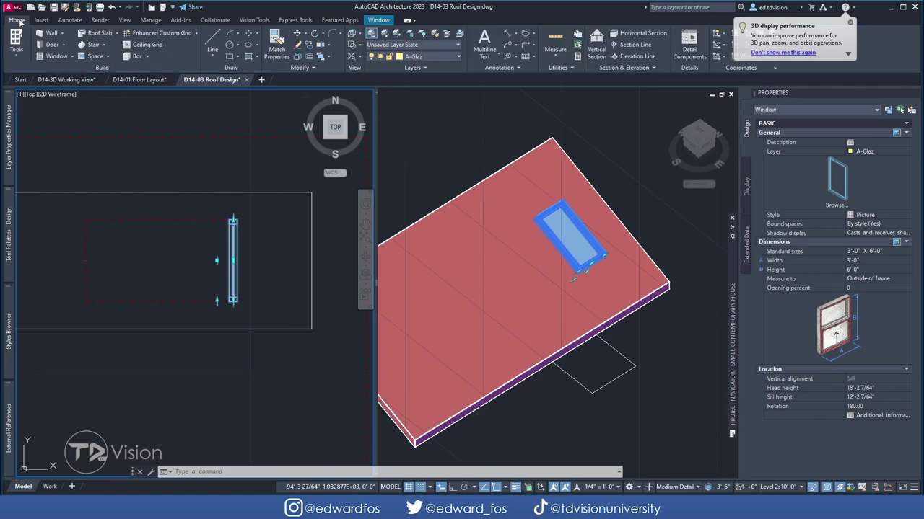
left_click(298, 58)
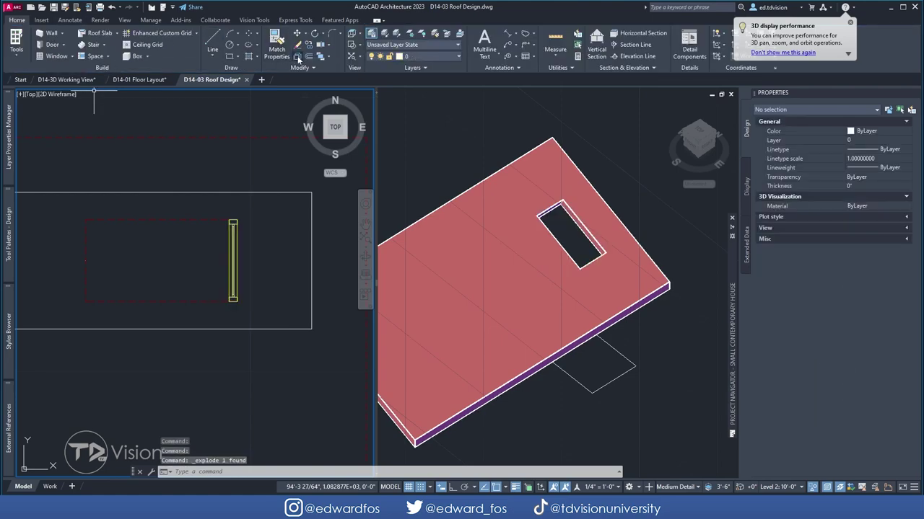
left_click(223, 181)
middle_click_drag(521, 285, 548, 260, "shift")
key("ctrl+z")
left_click(243, 258)
scroll(259, 241, "down", 3)
left_click(383, 211)
key("Escape")
scroll(566, 229, "up", 2)
left_click(571, 235)
left_click(16, 19)
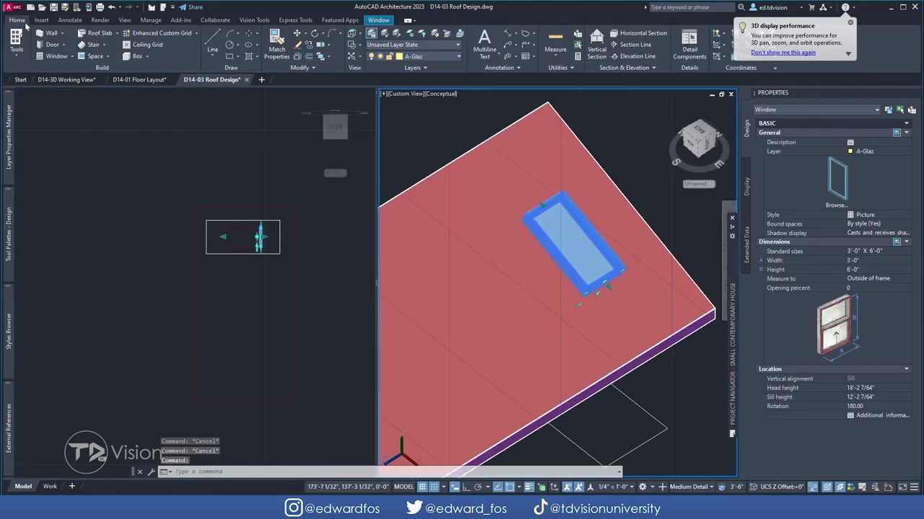
left_click(298, 57)
left_click(277, 181)
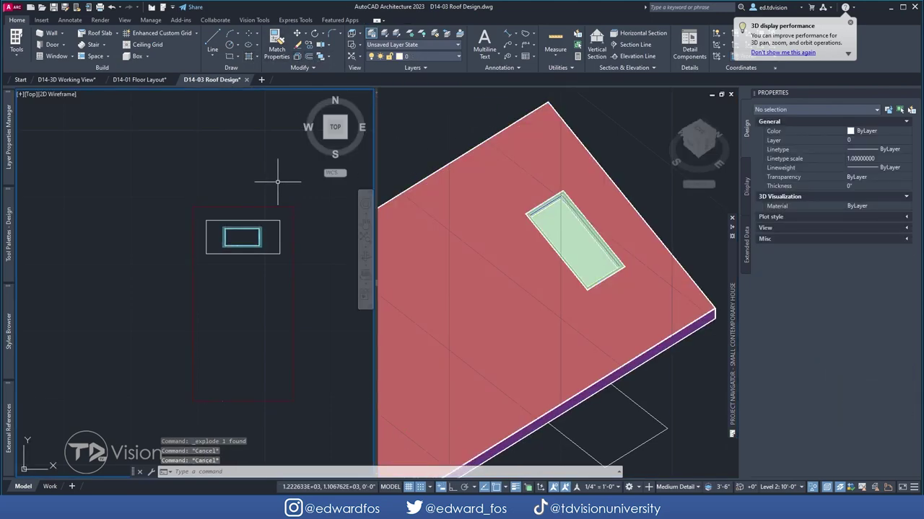
left_click(543, 225)
left_click(558, 222)
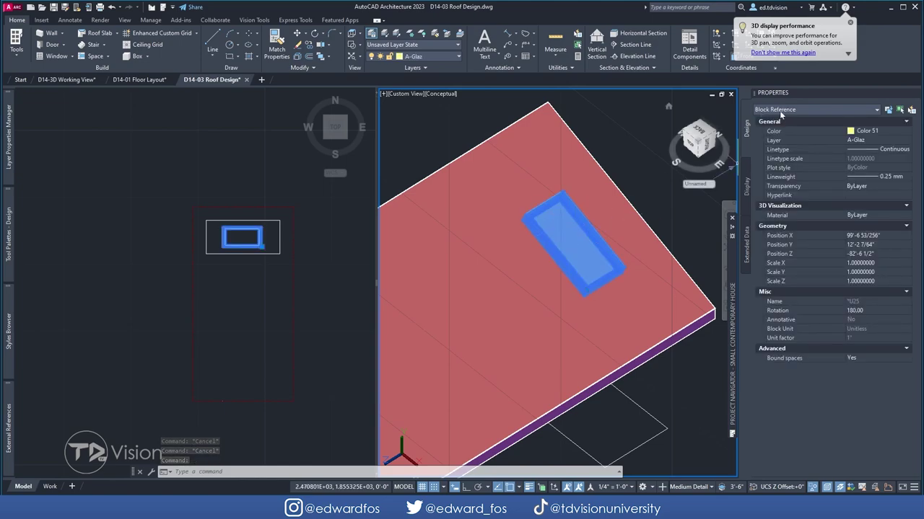
left_click(211, 272)
scroll(246, 233, "up", 5)
key("Escape")
key("Escape")
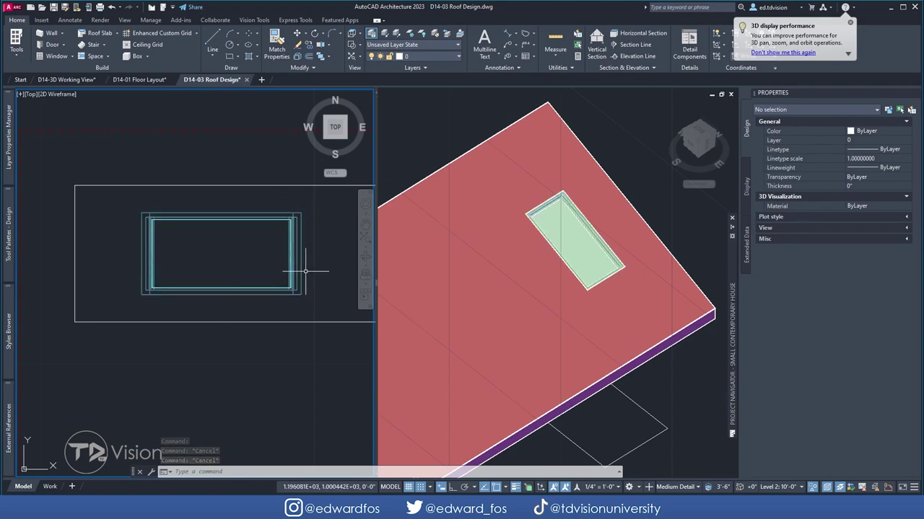
scroll(294, 262, "down", 5)
scroll(238, 259, "up", 3)
scroll(236, 254, "down", 4)
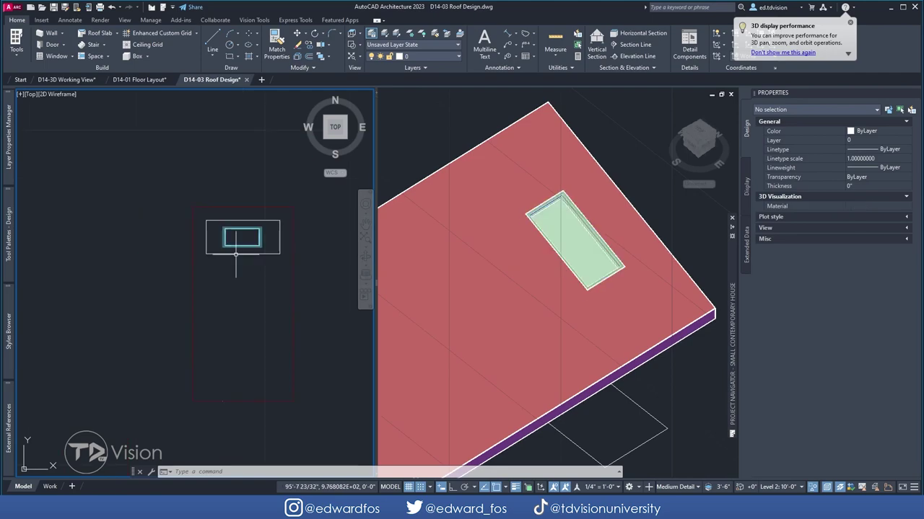
key("ctrl+r")
key("ctrl+z")
key("ctrl+z")
key("ctrl+z")
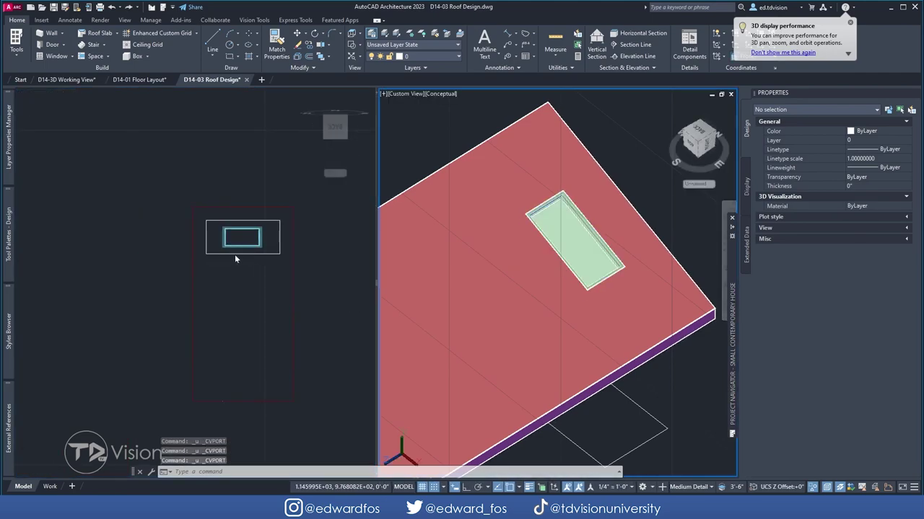
left_click(262, 238)
scroll(248, 235, "up", 6)
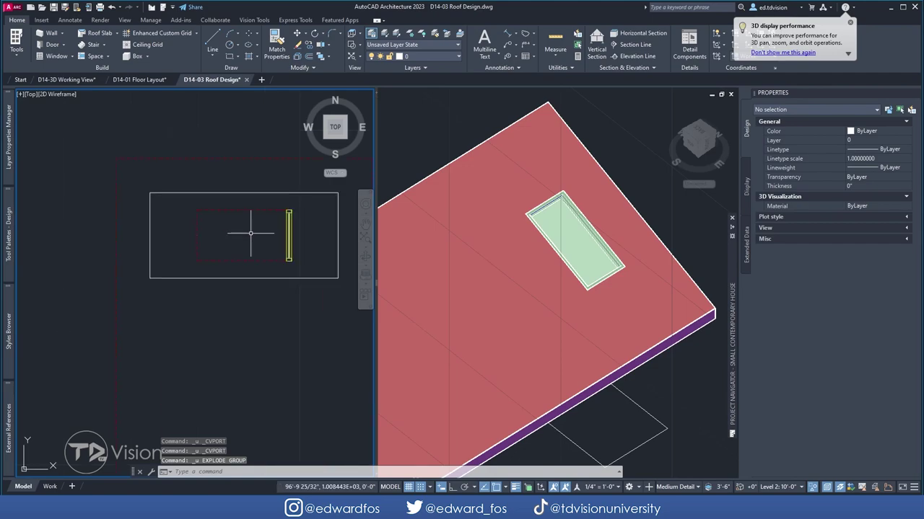
left_click(256, 233)
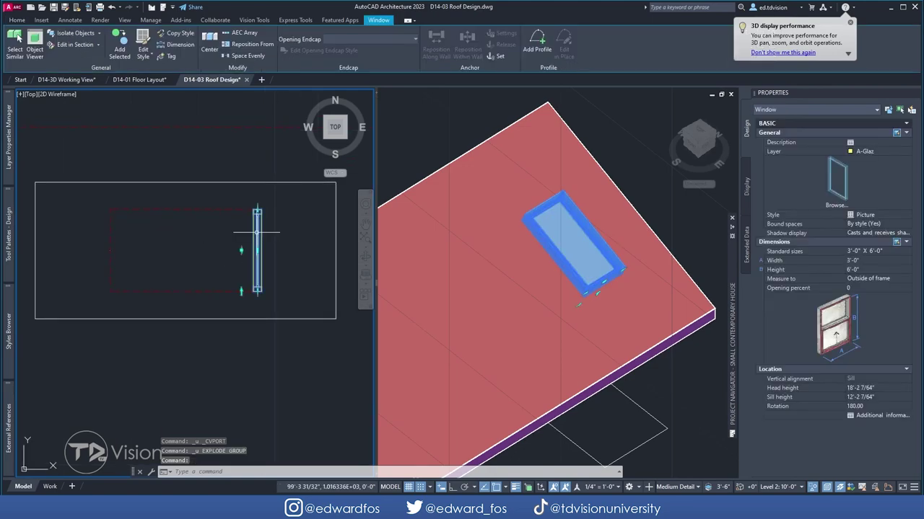
Turn off the skylight window's A-Glaz layer with LAYOFF
scroll(249, 244, "down", 6)
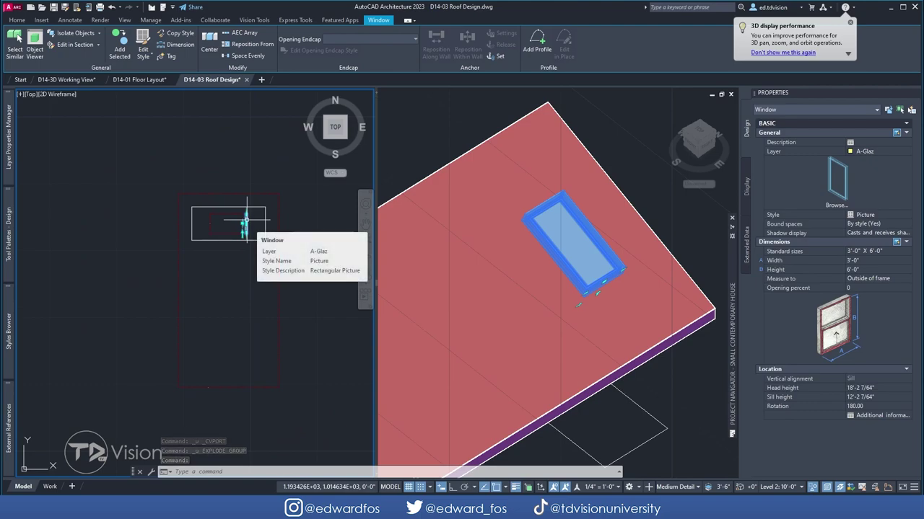
scroll(246, 220, "up", 3)
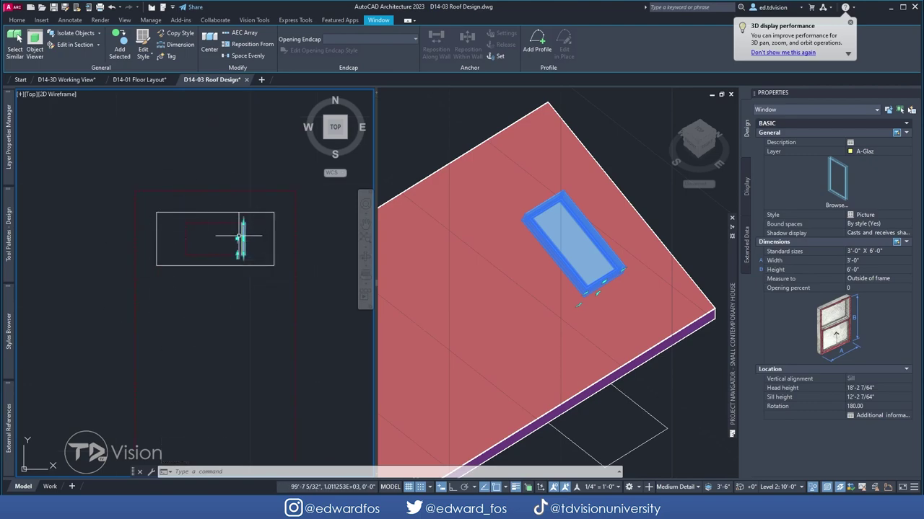
scroll(181, 234, "up", 5)
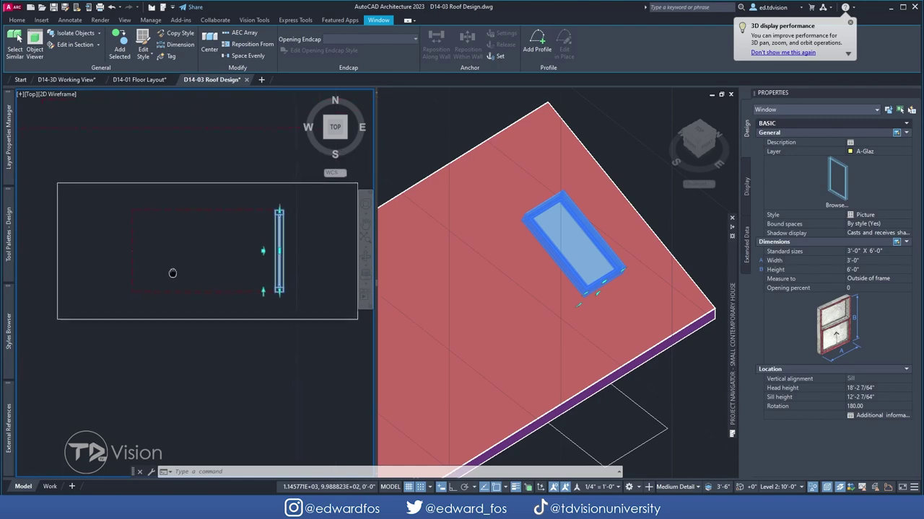
left_click(90, 302)
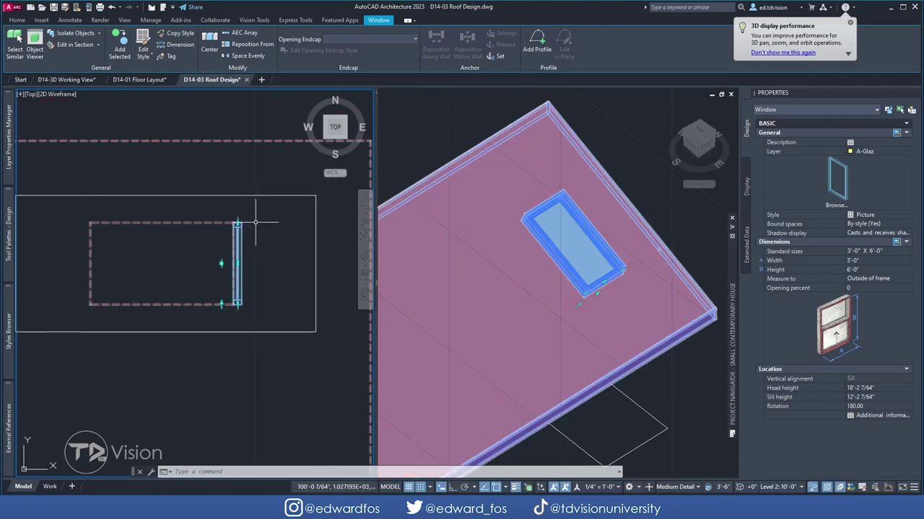
key("Escape")
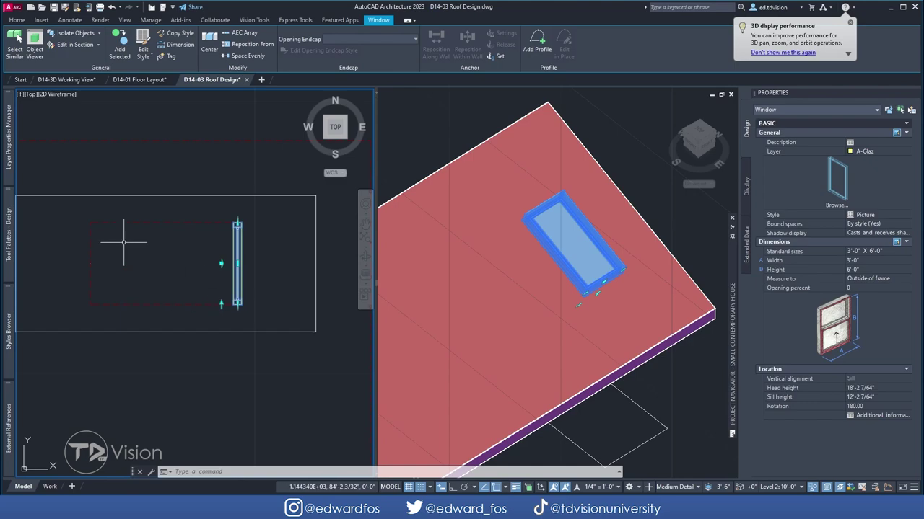
left_click(25, 22)
left_click(309, 44)
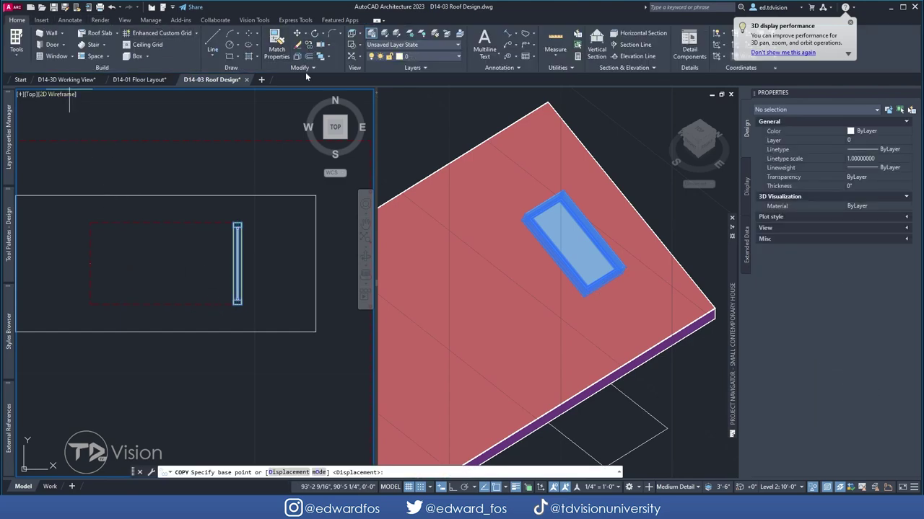
key("Escape")
left_click(408, 33)
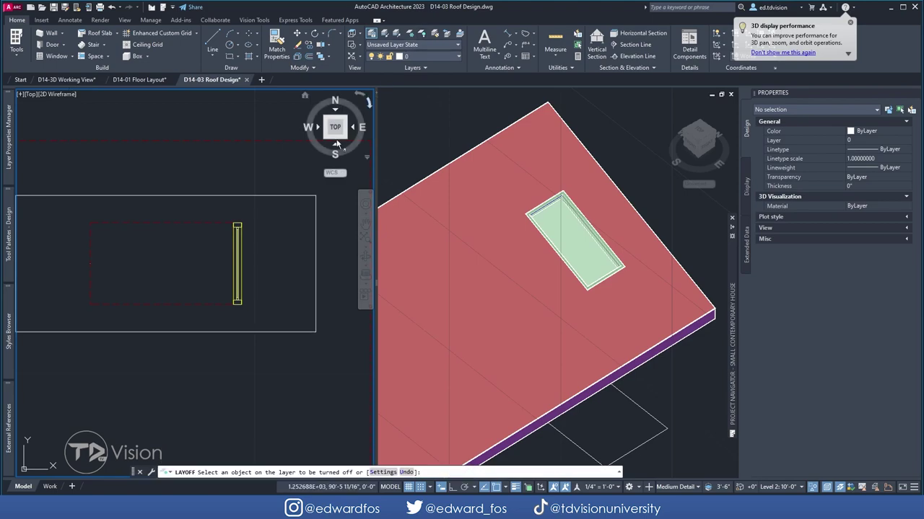
left_click(231, 248)
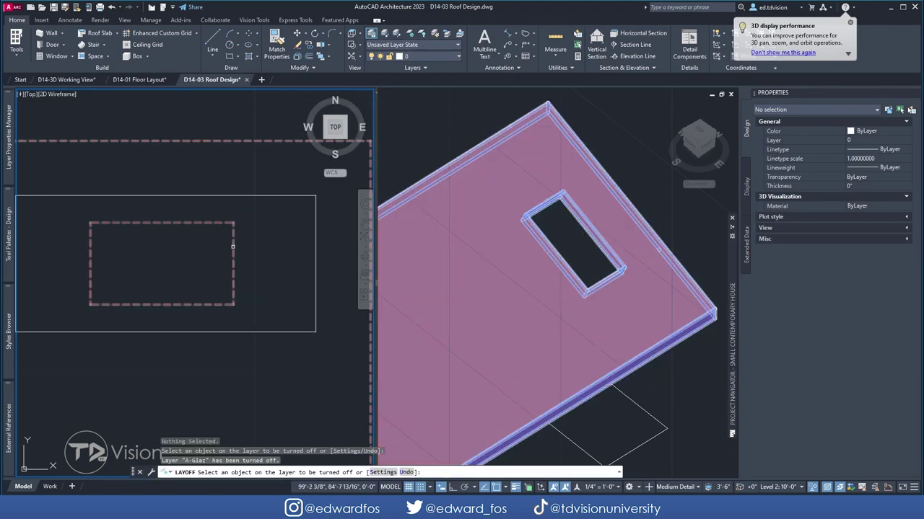
key("Escape")
Erase the rectangle outline below the roof and end object isolation
scroll(245, 244, "down", 4)
scroll(245, 244, "up", 2)
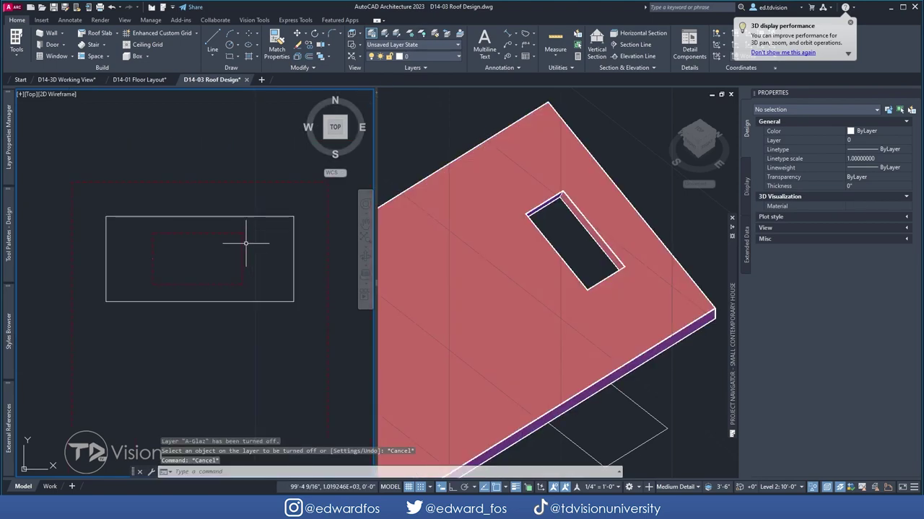
left_click(294, 221)
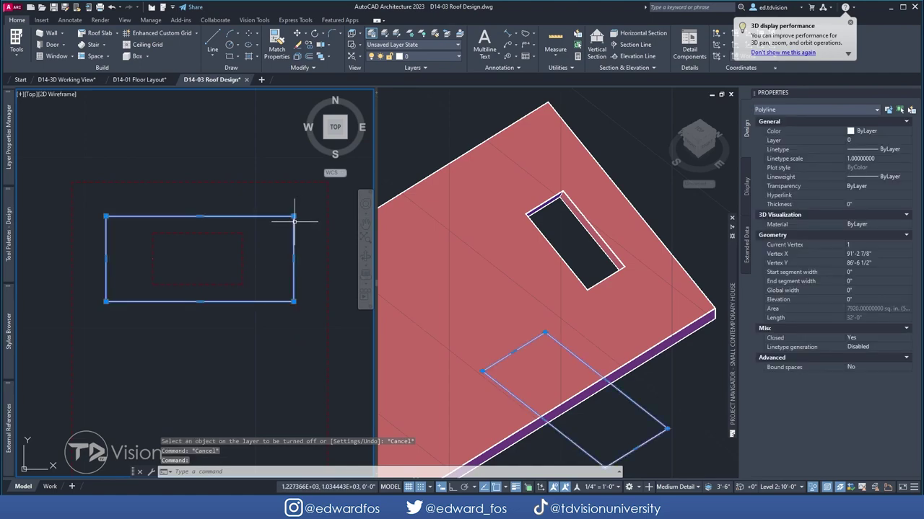
key("Delete")
left_click(827, 486)
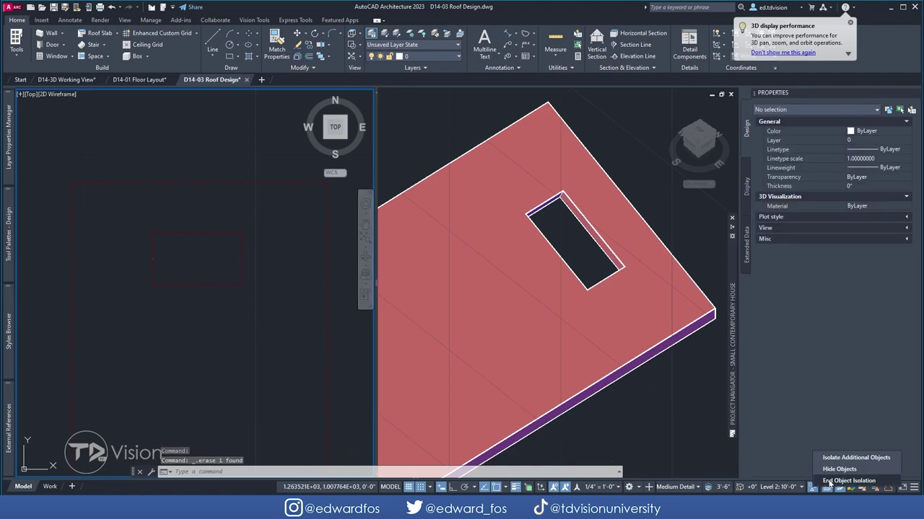
left_click(849, 480)
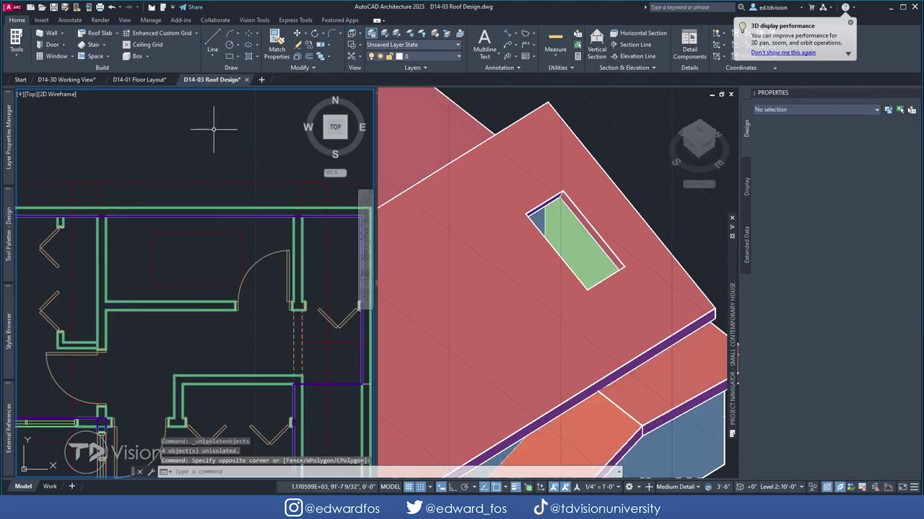
Turn the A-Glaz layer back on so the skylight window reappears
scroll(210, 170, "down", 5)
scroll(202, 181, "up", 5)
left_click(195, 177)
scroll(195, 177, "up", 2)
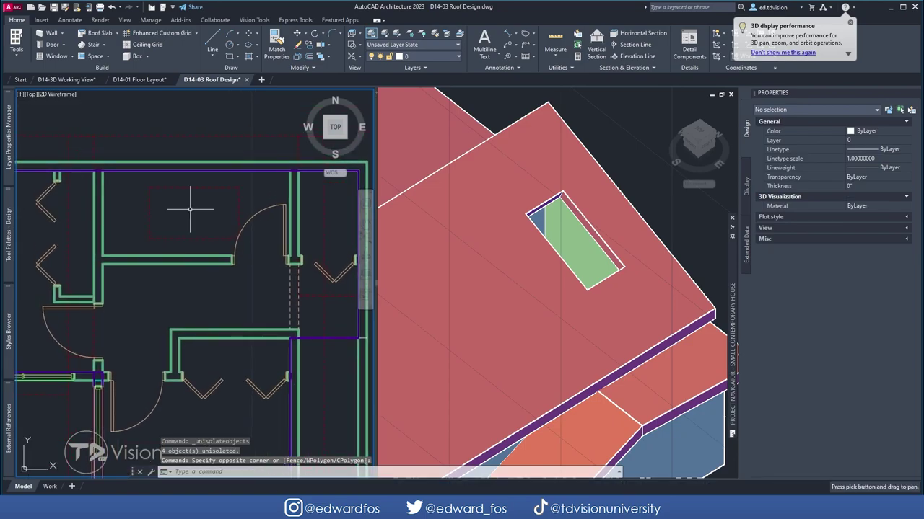
left_click(418, 56)
left_click(373, 114)
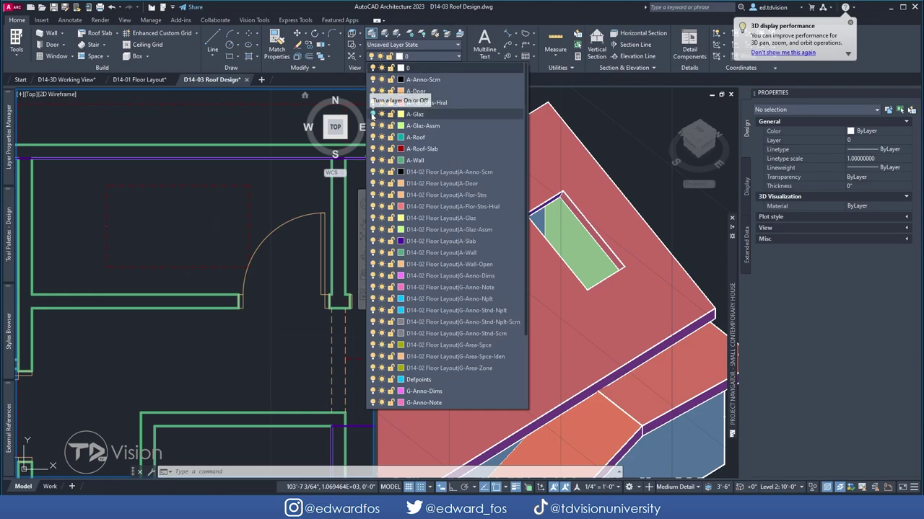
scroll(253, 200, "down", 1)
scroll(254, 206, "up", 1)
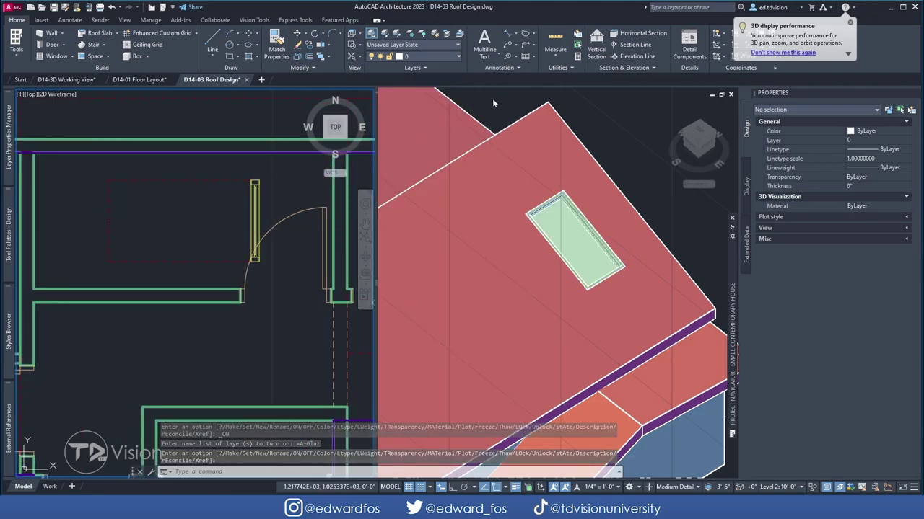
scroll(492, 95, "down", 5)
scroll(530, 119, "up", 2)
scroll(530, 121, "down", 2)
middle_click_drag(530, 121, 553, 153, "shift")
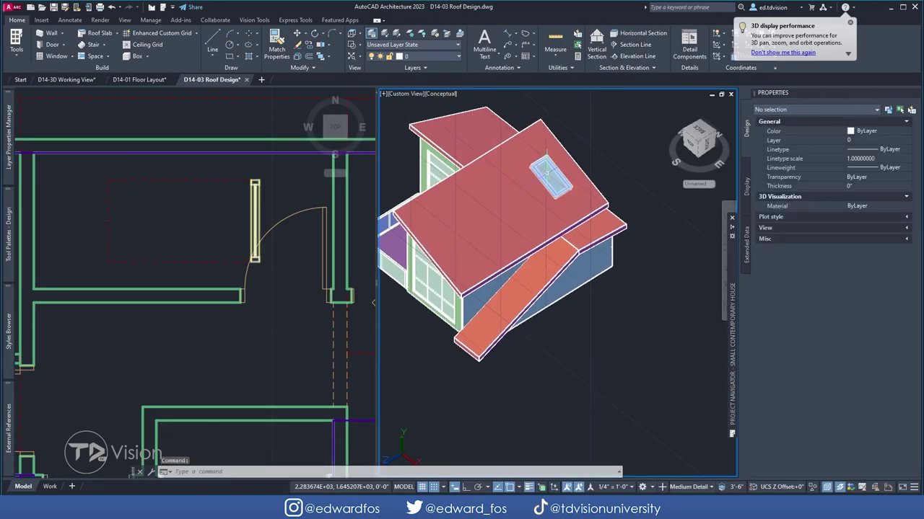
Reduce the layout to a single plan viewport
left_click(247, 198)
scroll(247, 198, "down", 1)
scroll(249, 202, "up", 1)
middle_click_drag(249, 202, 224, 207)
left_click(545, 134)
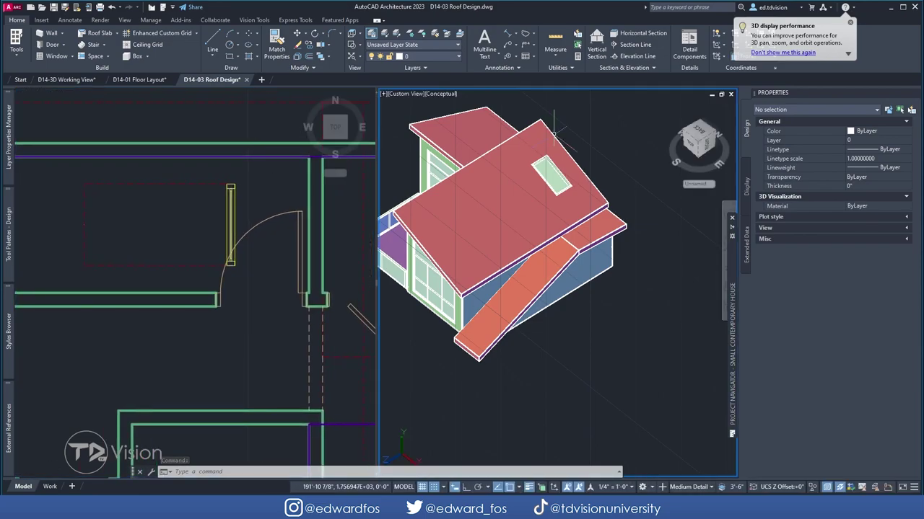
left_click(180, 181)
left_click(20, 94)
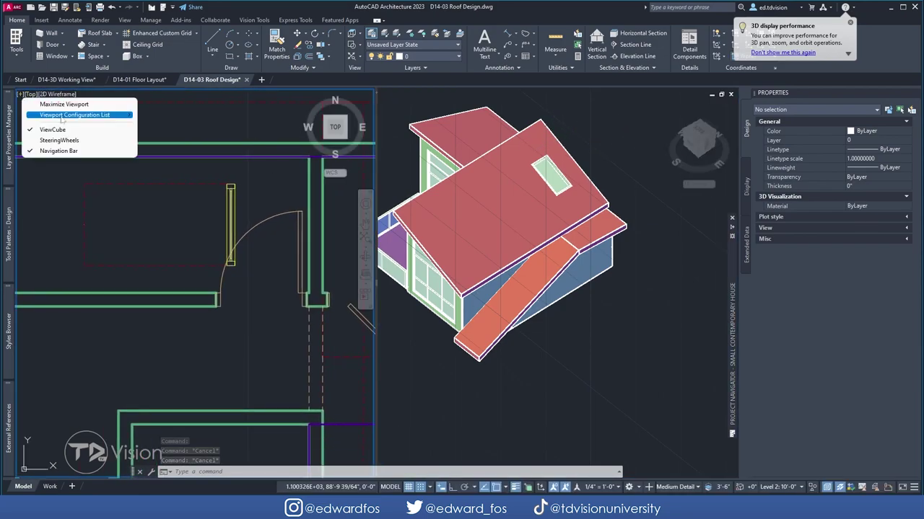
mouse_move(72, 111)
left_click(166, 115)
Unload the D14-02 Floor Layout reference and save the roof drawing
scroll(243, 153, "down", 4)
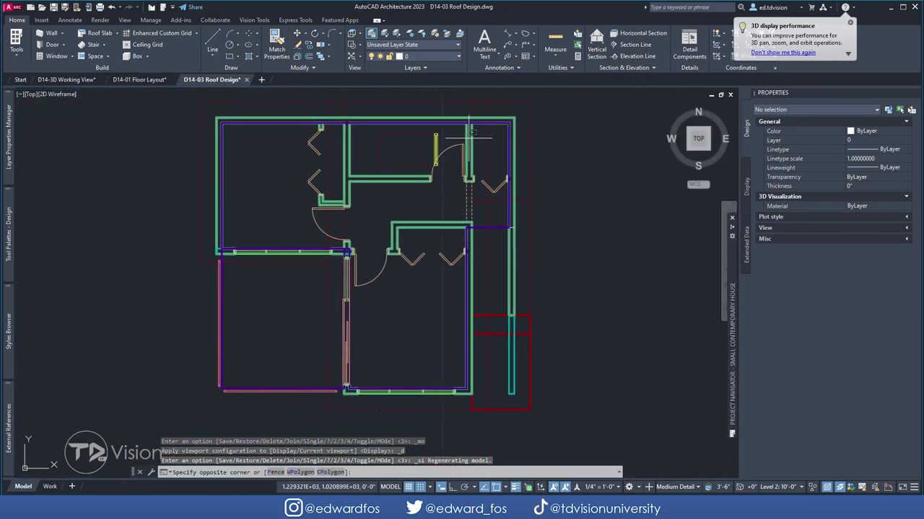
left_click(466, 133)
right_click(466, 132)
left_click(504, 224)
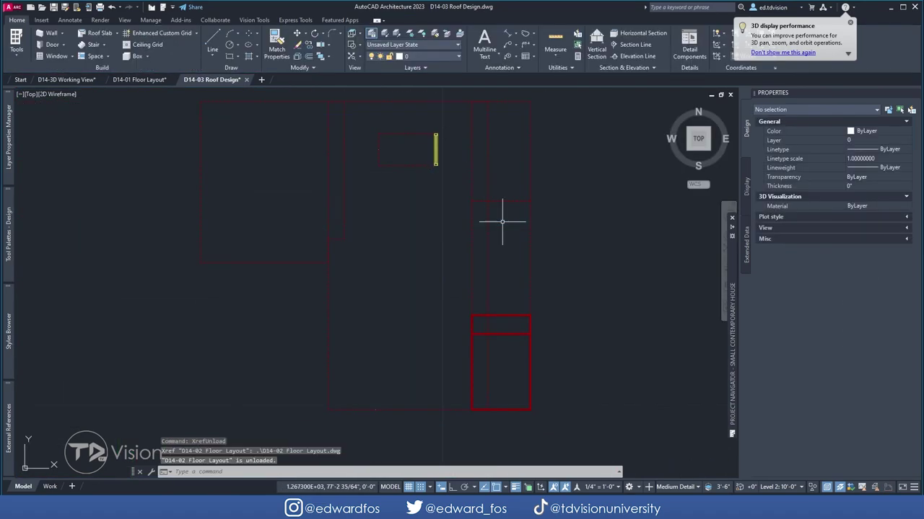
key("ctrl+s")
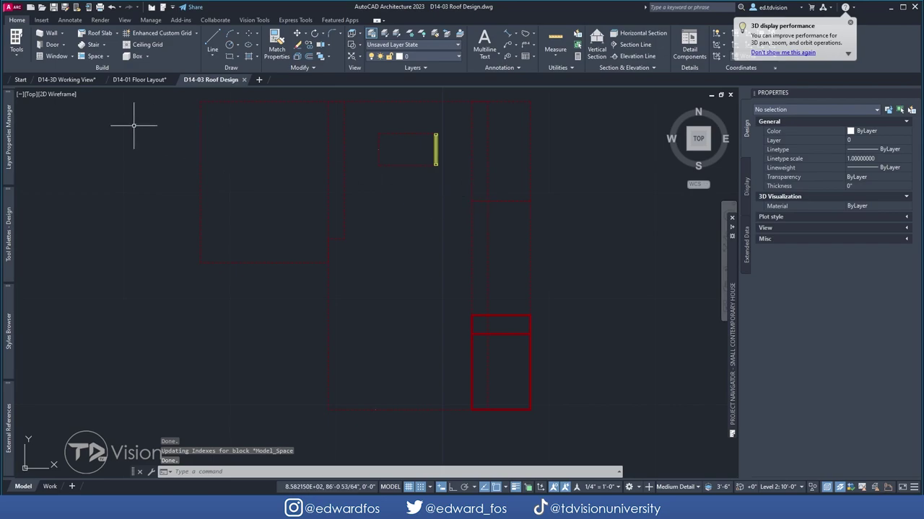
Switch to the D14-3D Working View drawing and check the roof reference's options
left_click(64, 79)
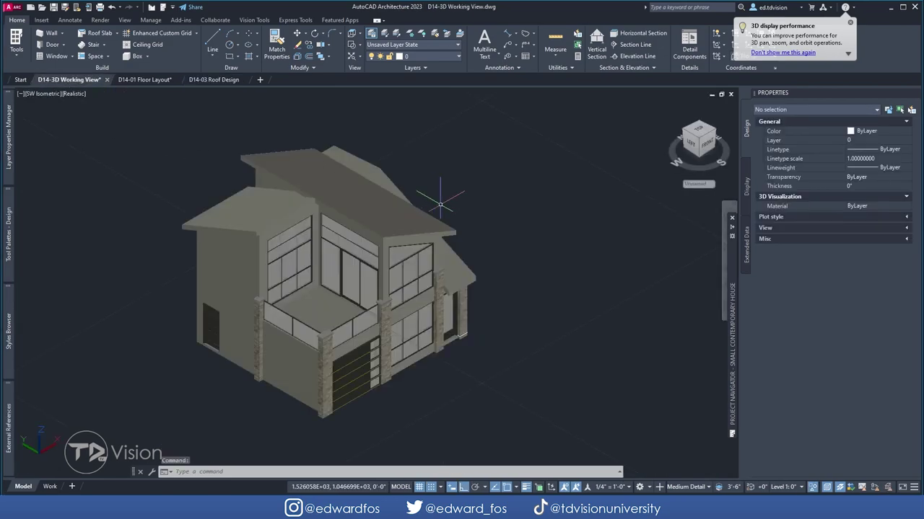
left_click(351, 192)
right_click(352, 194)
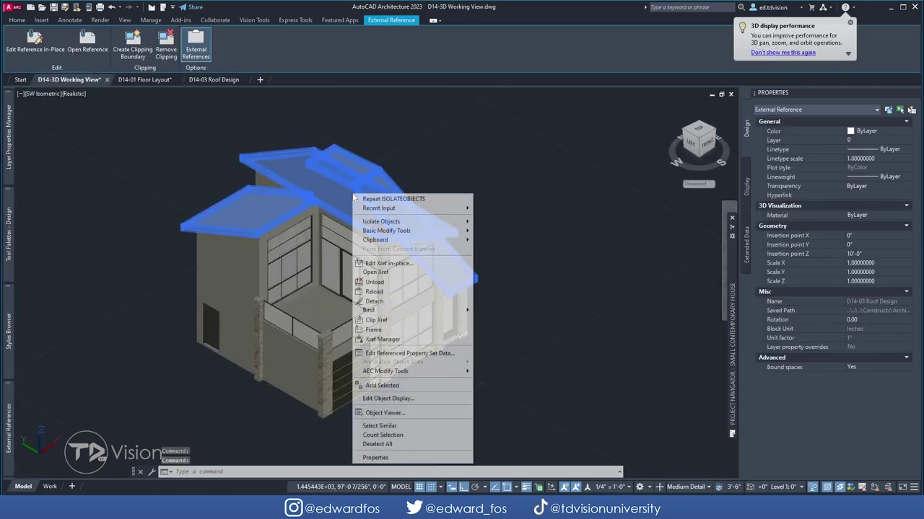
key("Escape")
key("Escape")
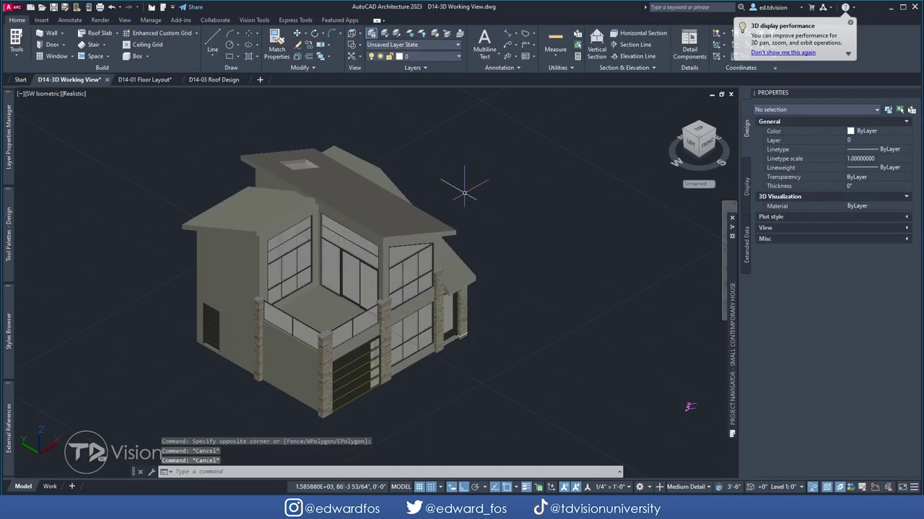
Orbit and zoom onto the roof's skylight window, then select the roof reference
middle_click_drag(561, 225, 530, 185, "shift")
scroll(595, 213, "up", 5)
scroll(498, 180, "down", 5)
scroll(518, 151, "up", 3)
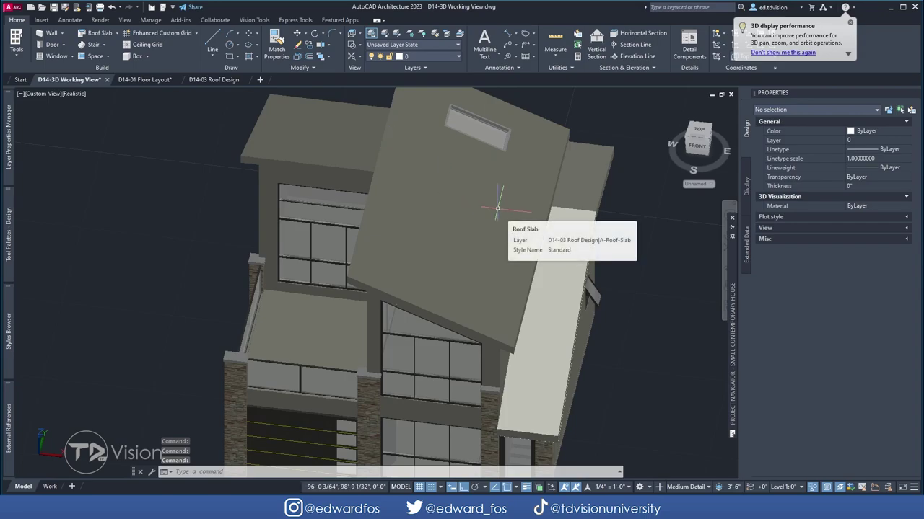
middle_click_drag(497, 208, 420, 261, "shift")
scroll(519, 217, "up", 7)
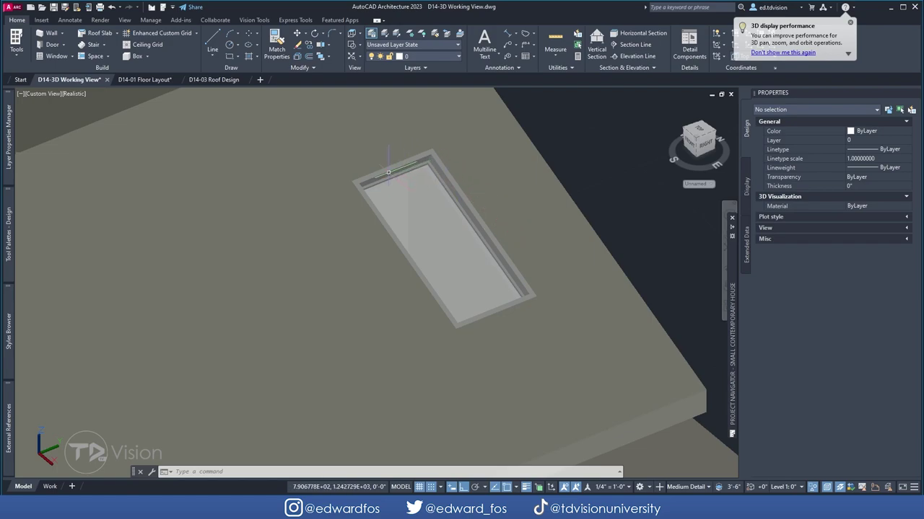
left_click(421, 156)
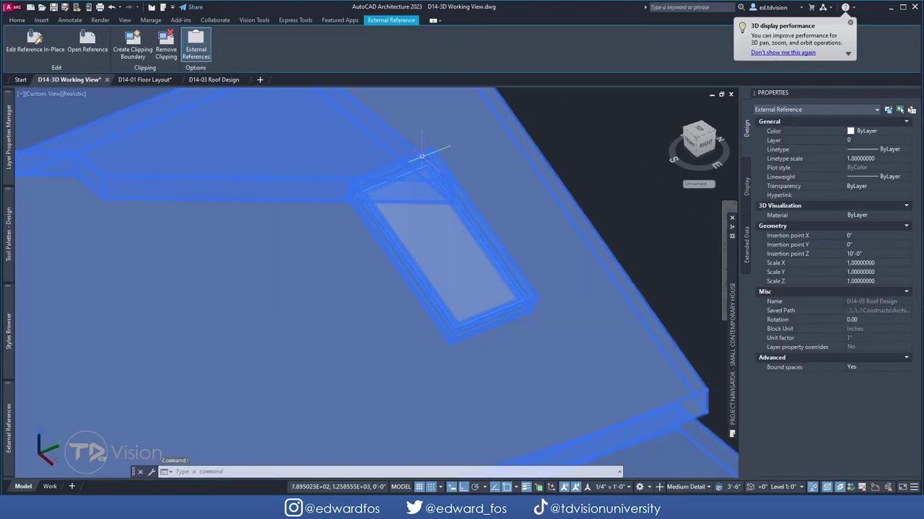